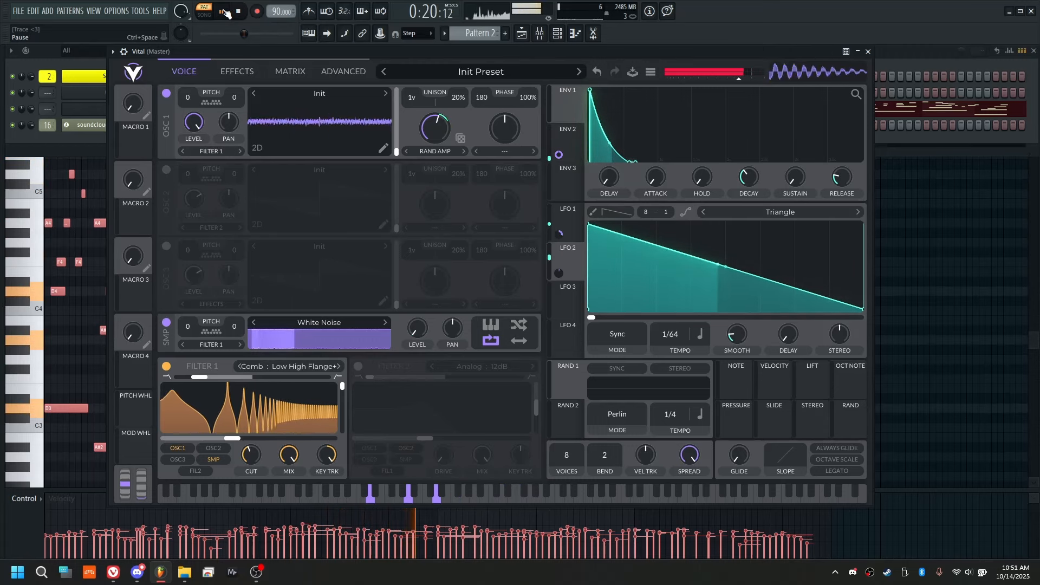
# Audition the finished pluck on the pattern, lowering the synth's volume to about -13.9 dB and reducing the LFO modulation on Oscillator 1's spectral morph.
pyautogui.click(224, 11)
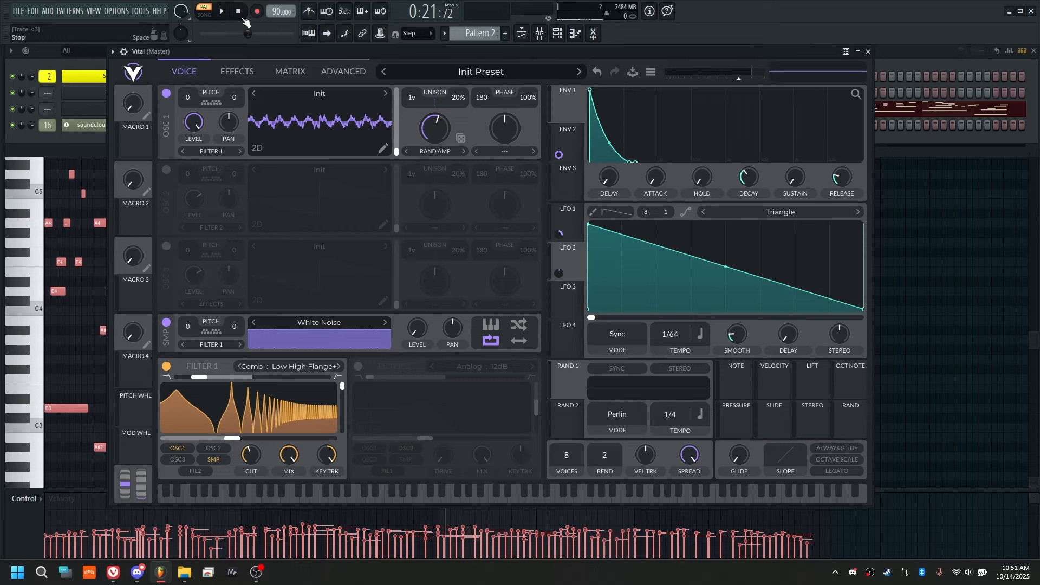
pyautogui.click(222, 12)
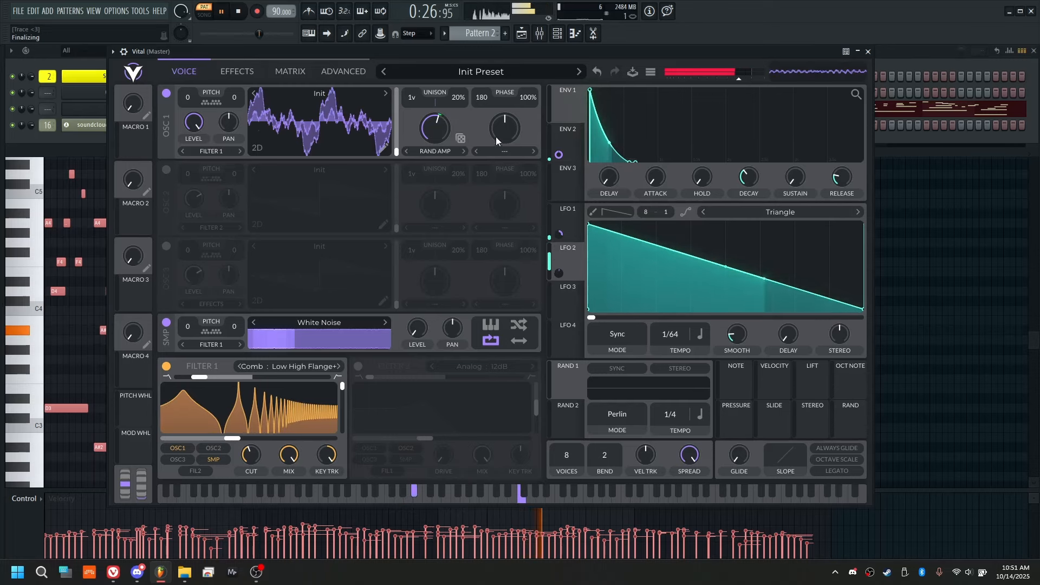
pyautogui.moveTo(739, 80); pyautogui.dragTo(724, 80)
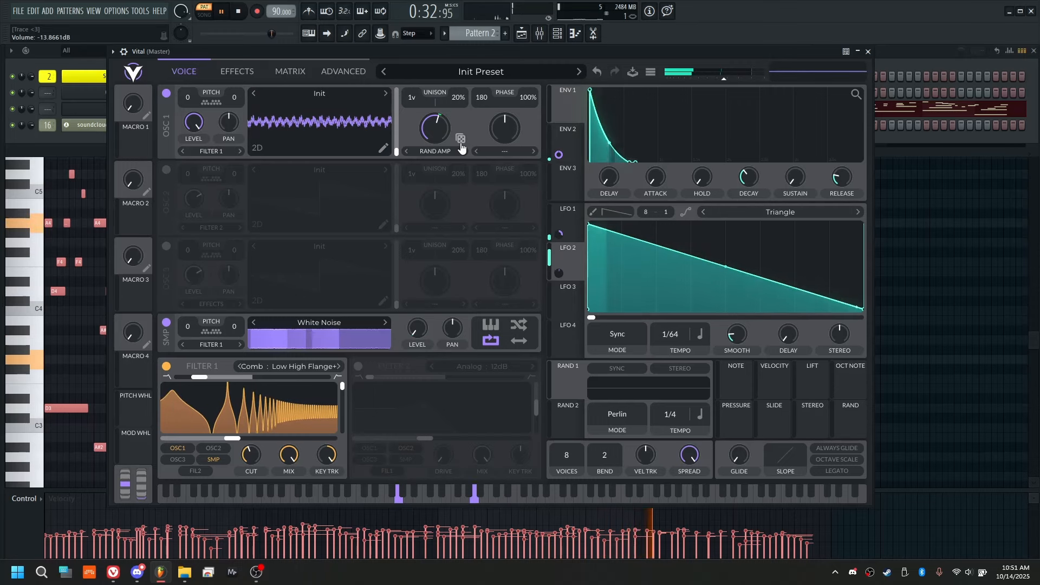
pyautogui.moveTo(439, 132); pyautogui.dragTo(465, 144)
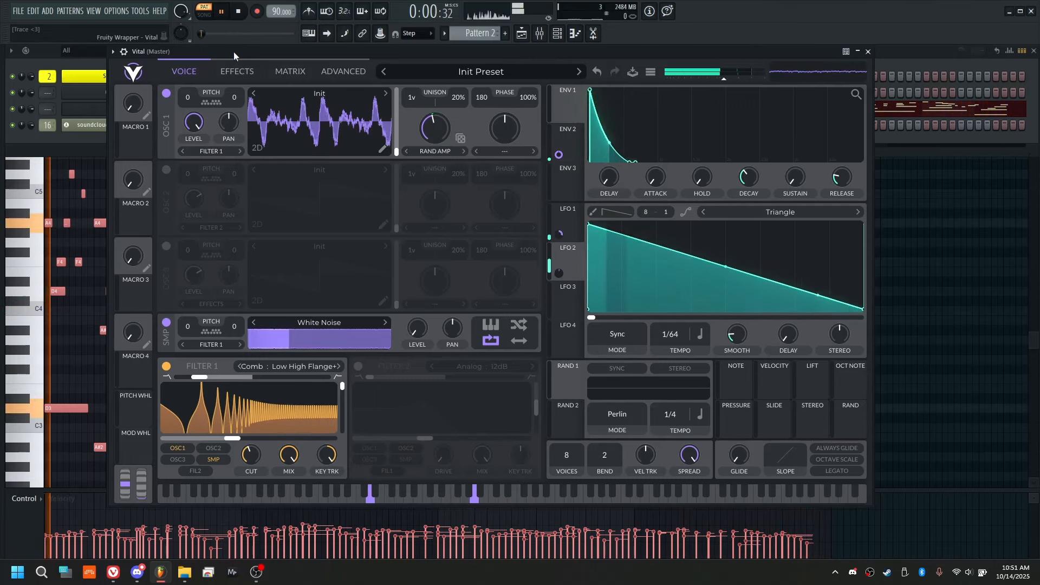
pyautogui.click(240, 13)
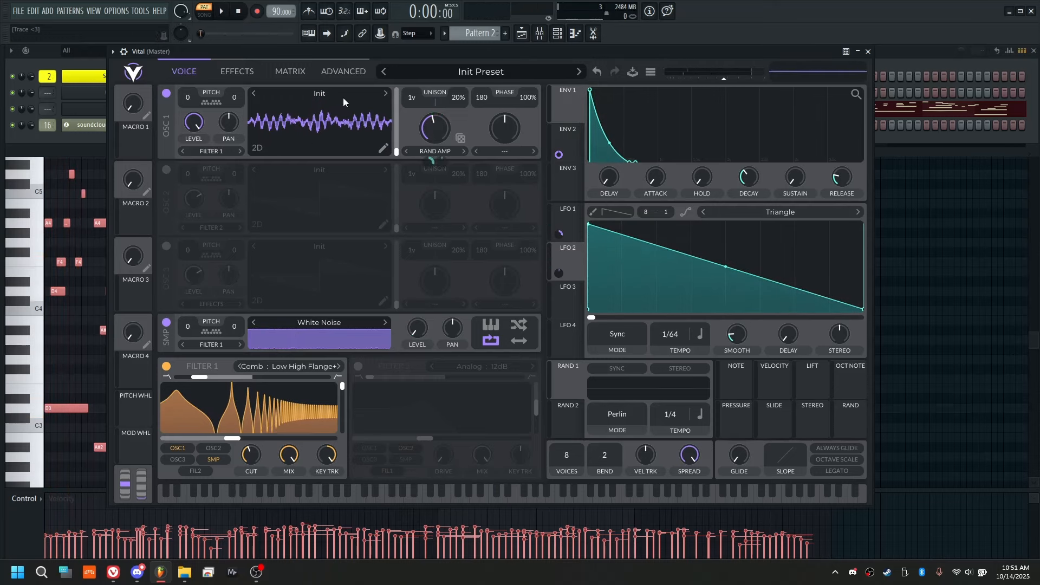
pyautogui.press('space')
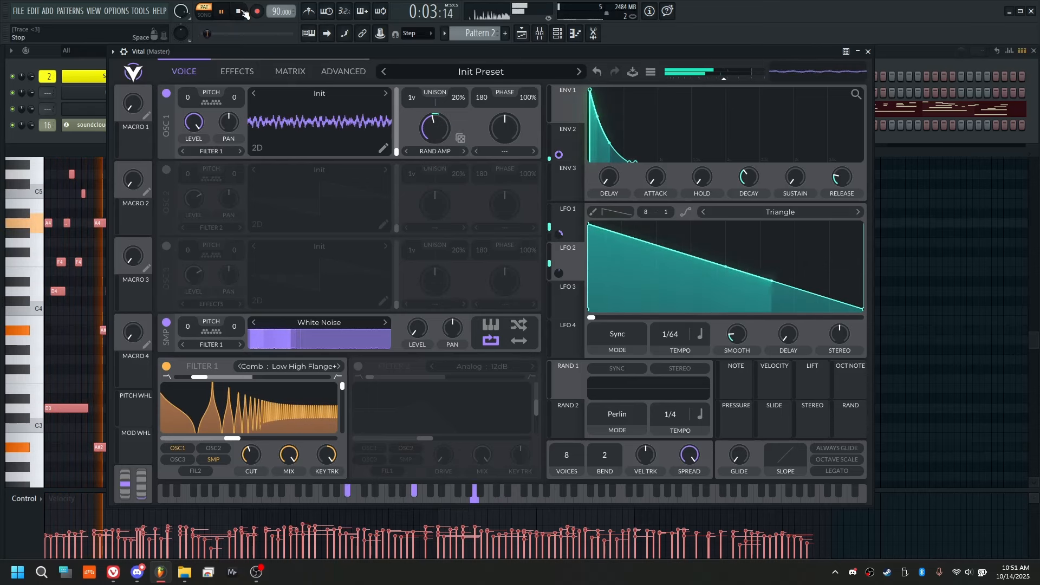
pyautogui.press('space')
# Initialize the preset and shape Envelope 1 into a pluck with sustain 0 and a shorter decay, auditioning it on the pattern.
pyautogui.click(651, 73)
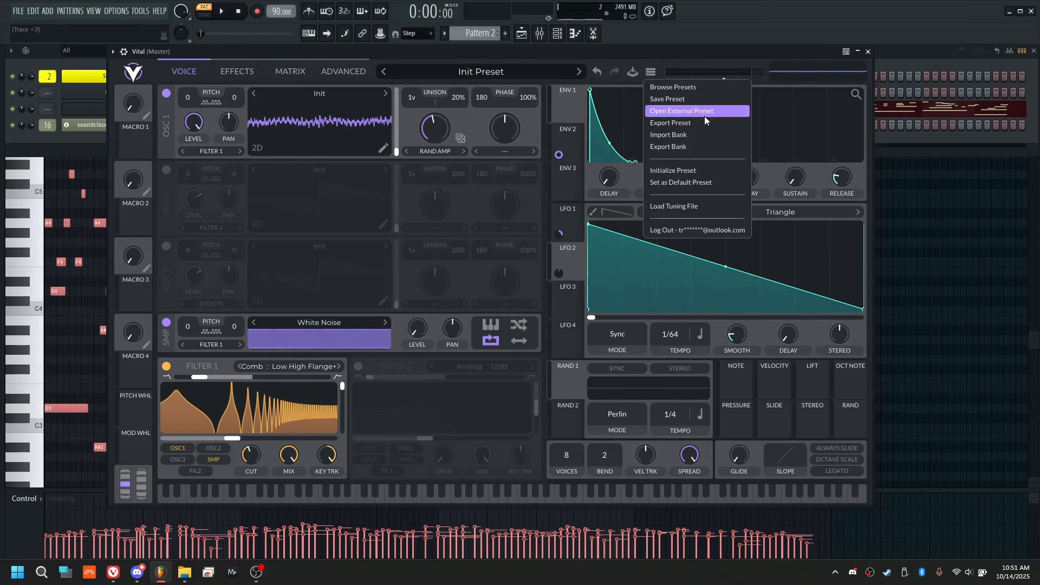
pyautogui.click(697, 169)
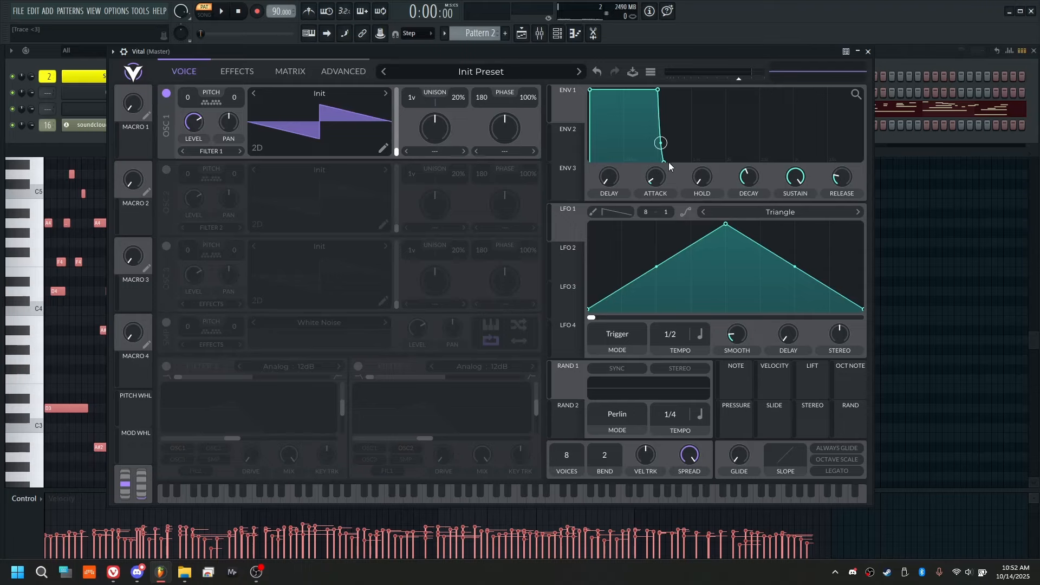
pyautogui.moveTo(786, 176); pyautogui.dragTo(784, 301)
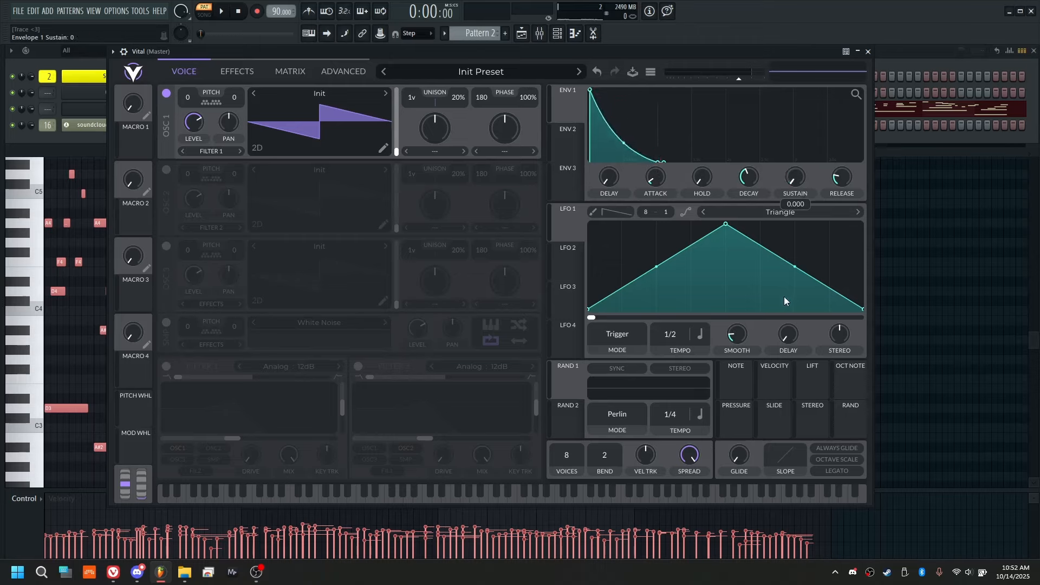
pyautogui.moveTo(747, 183); pyautogui.dragTo(748, 201)
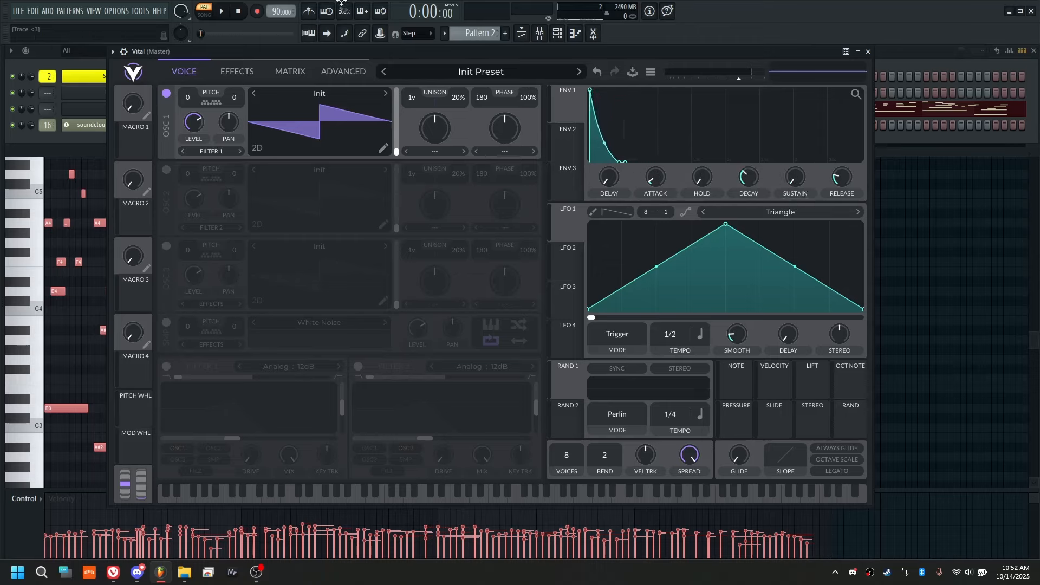
pyautogui.click(222, 11)
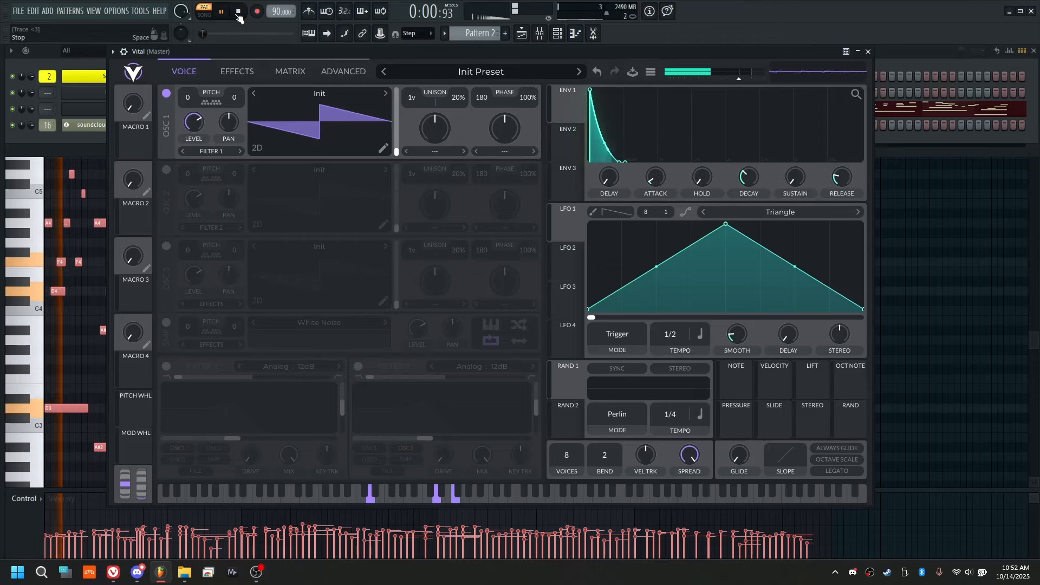
pyautogui.click(222, 11)
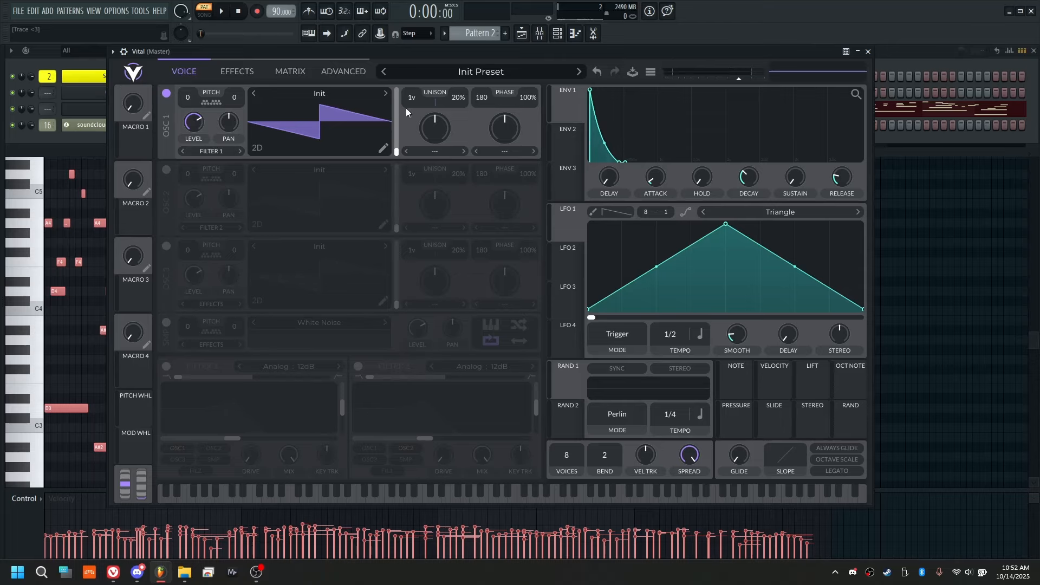
# Apply Random Amplitudes spectral morphing to Oscillator 1 and set its amount to about 19.5% while playing the pattern.
pyautogui.click(434, 151)
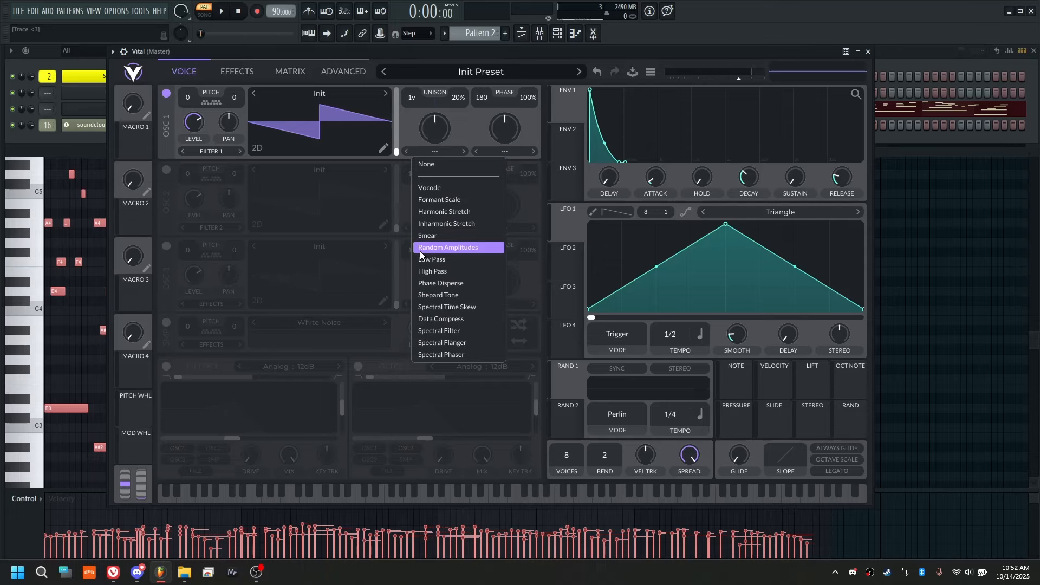
pyautogui.click(476, 247)
pyautogui.moveTo(434, 115)
pyautogui.mouseDown()
pyautogui.moveTo(438, 148)
pyautogui.moveTo(447, 119)
pyautogui.mouseUp()
pyautogui.click(224, 11)
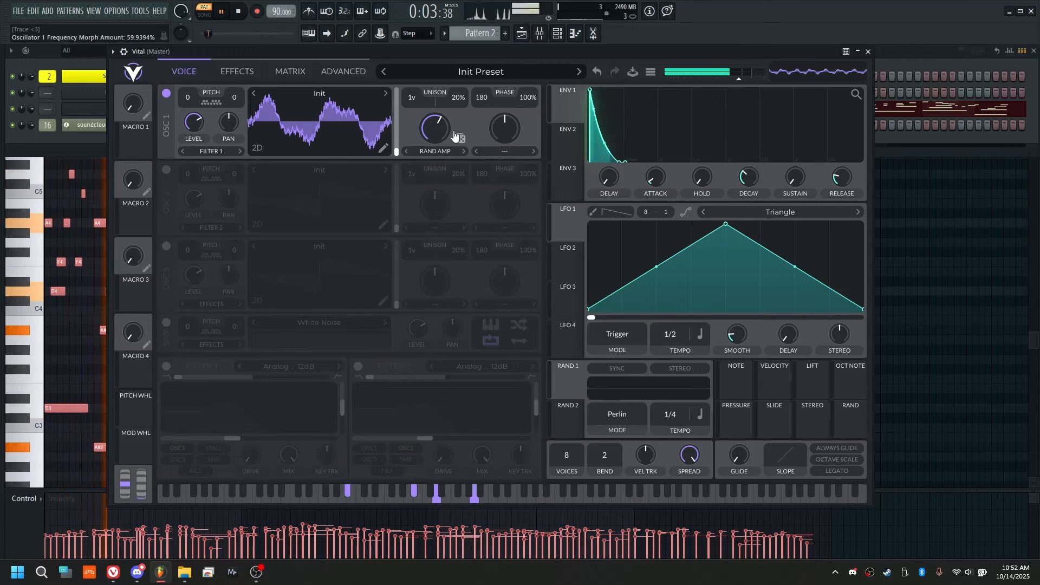
pyautogui.moveTo(443, 129); pyautogui.dragTo(433, 153)
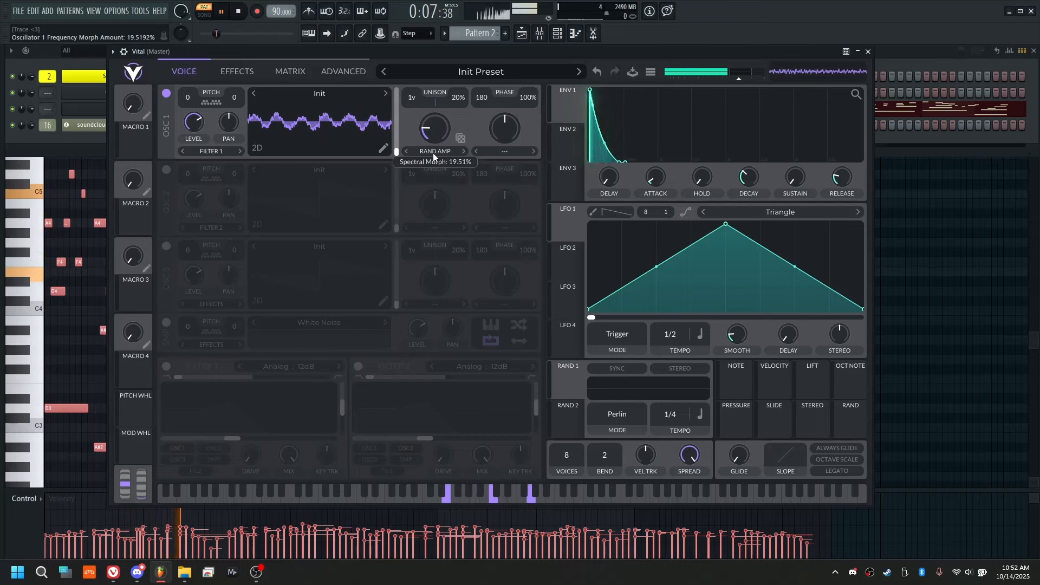
pyautogui.press('space')
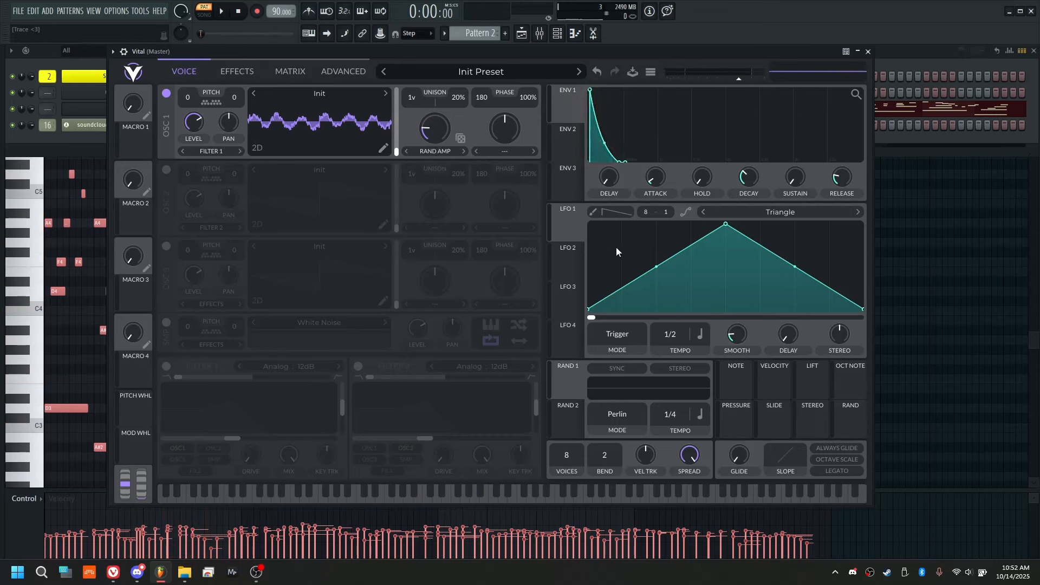
# Enable Filter 1 as a Comb filter in Low High Comb style with 100% resonance and 100% key tracking.
pyautogui.click(166, 366)
pyautogui.click(292, 366)
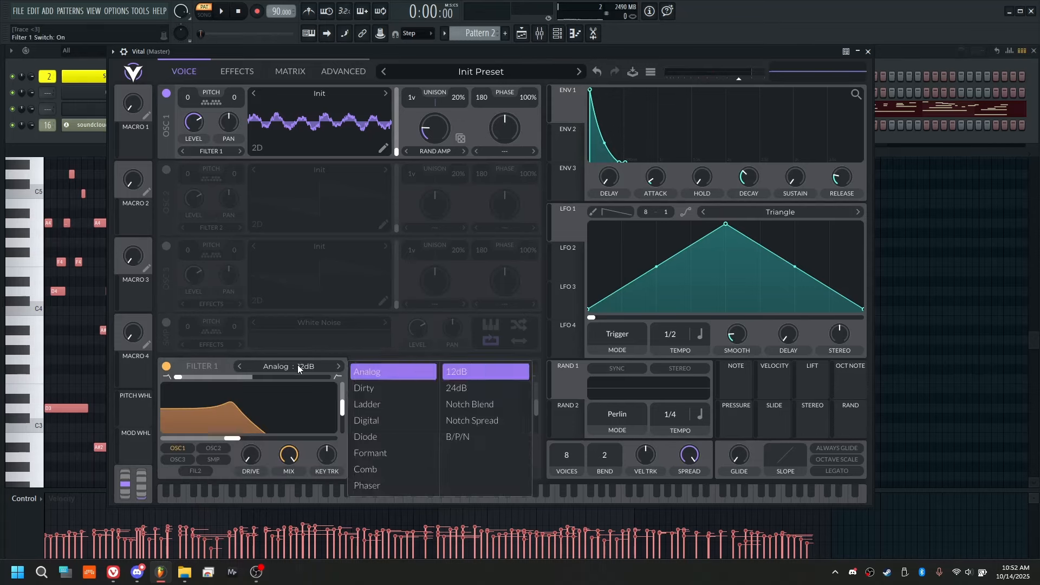
pyautogui.click(382, 466)
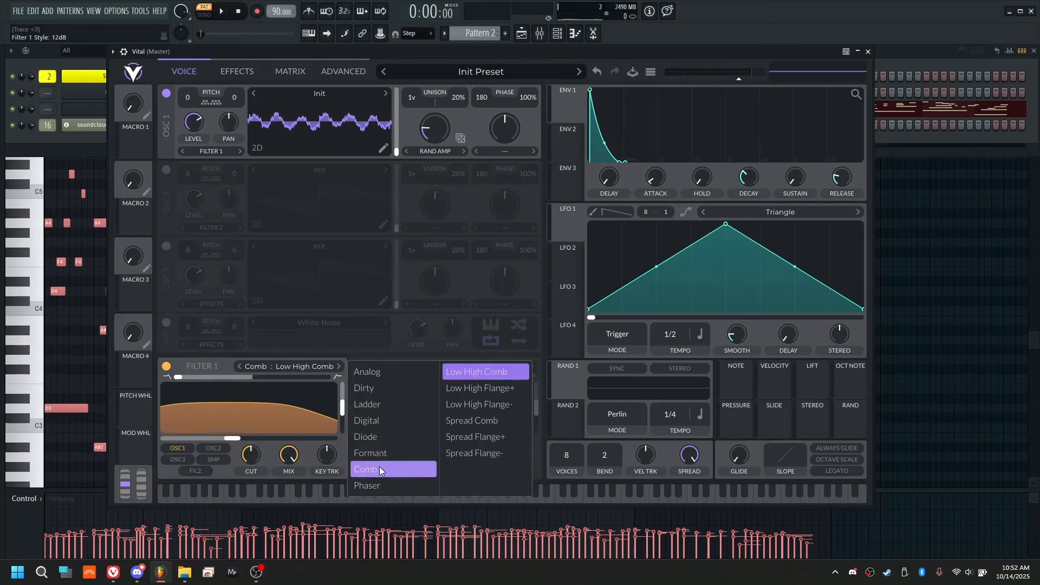
pyautogui.click(483, 373)
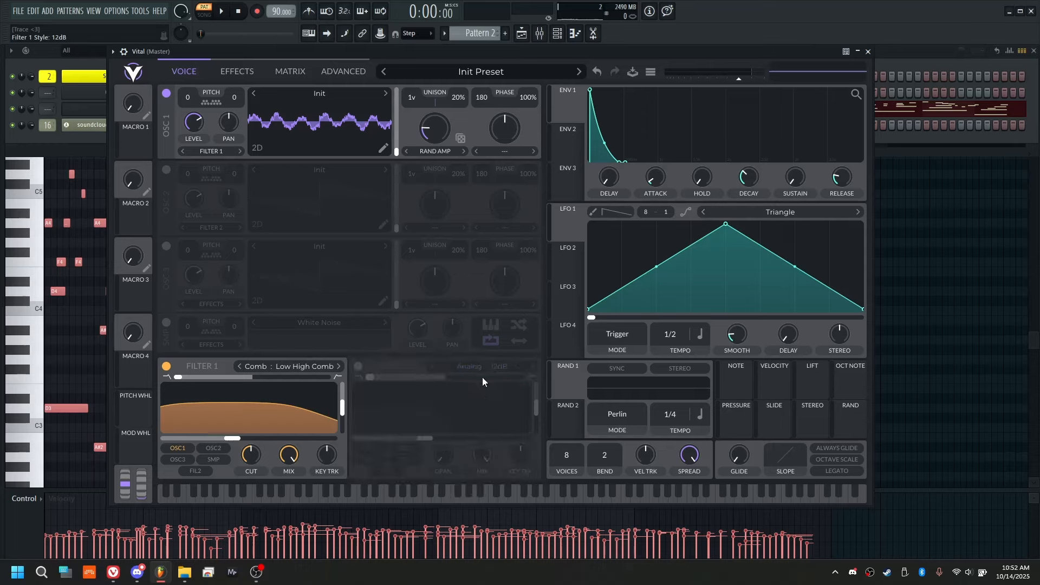
pyautogui.moveTo(343, 416); pyautogui.dragTo(347, 340)
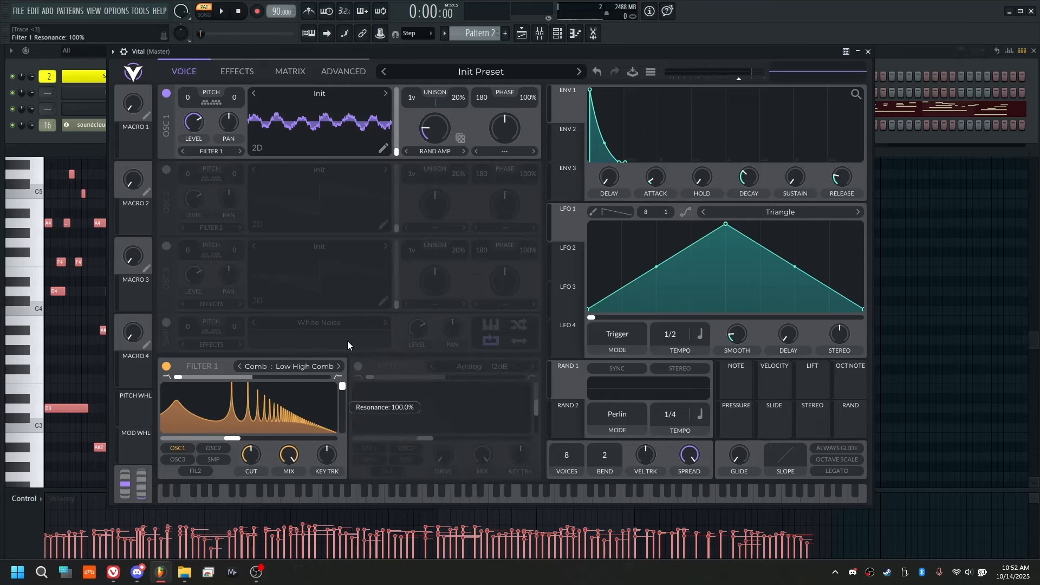
pyautogui.moveTo(321, 456); pyautogui.dragTo(350, 343)
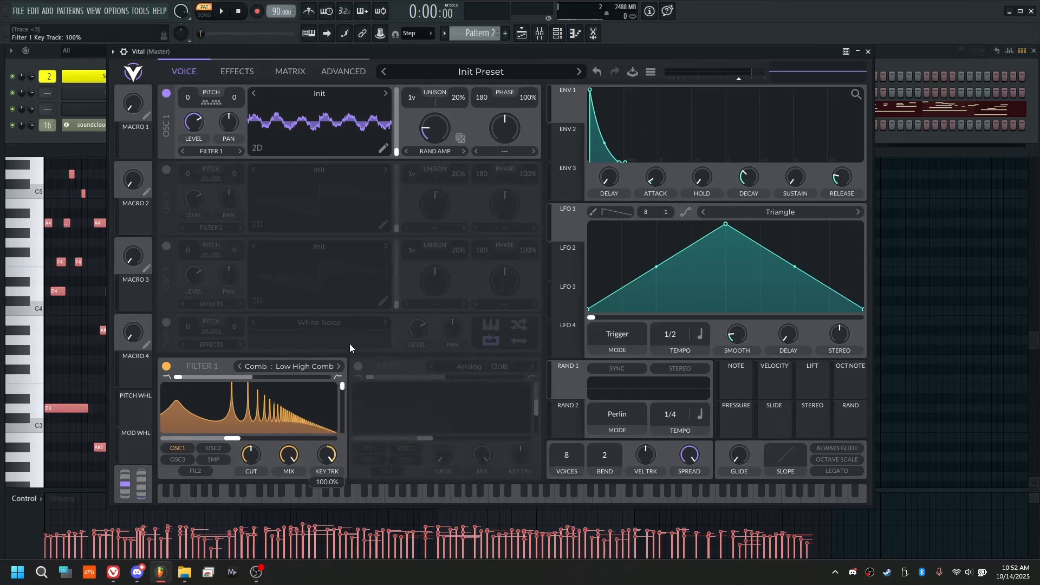
# Set Filter 1's blend to about 0.379 and raise its cut amount slightly while playing the pattern.
pyautogui.press('space')
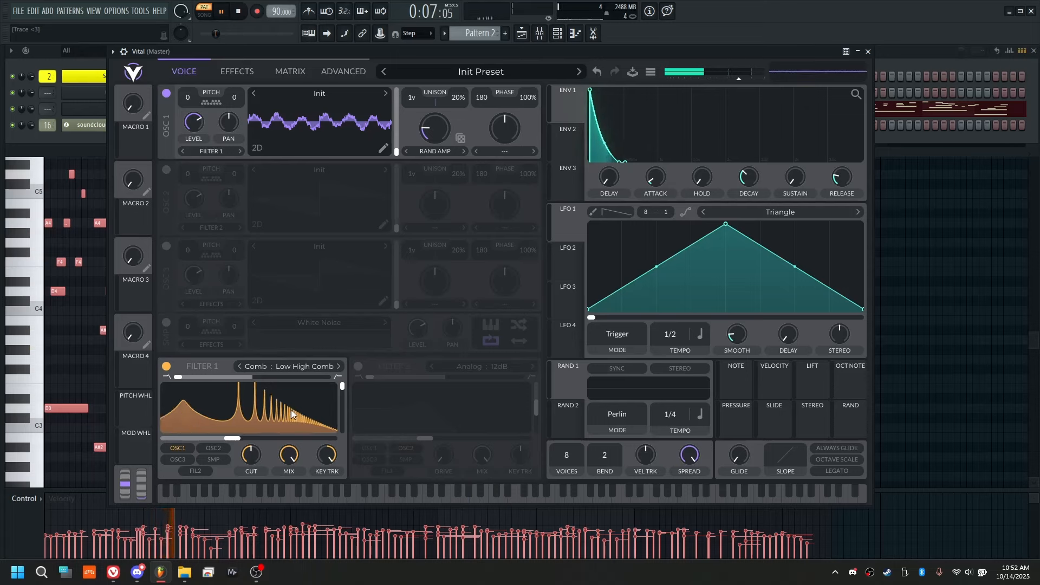
pyautogui.moveTo(181, 376); pyautogui.dragTo(210, 378)
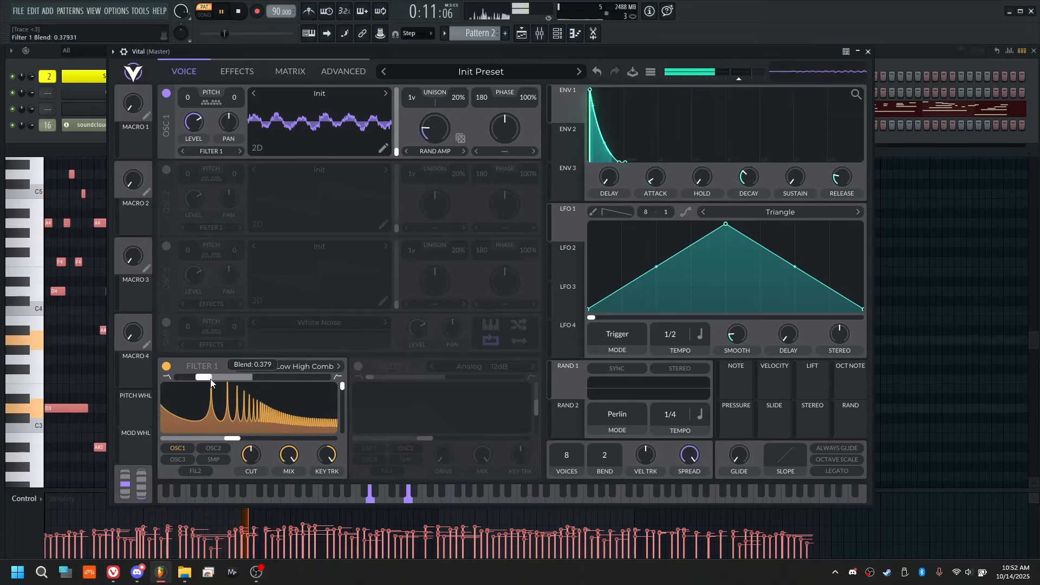
pyautogui.moveTo(252, 457); pyautogui.dragTo(263, 447)
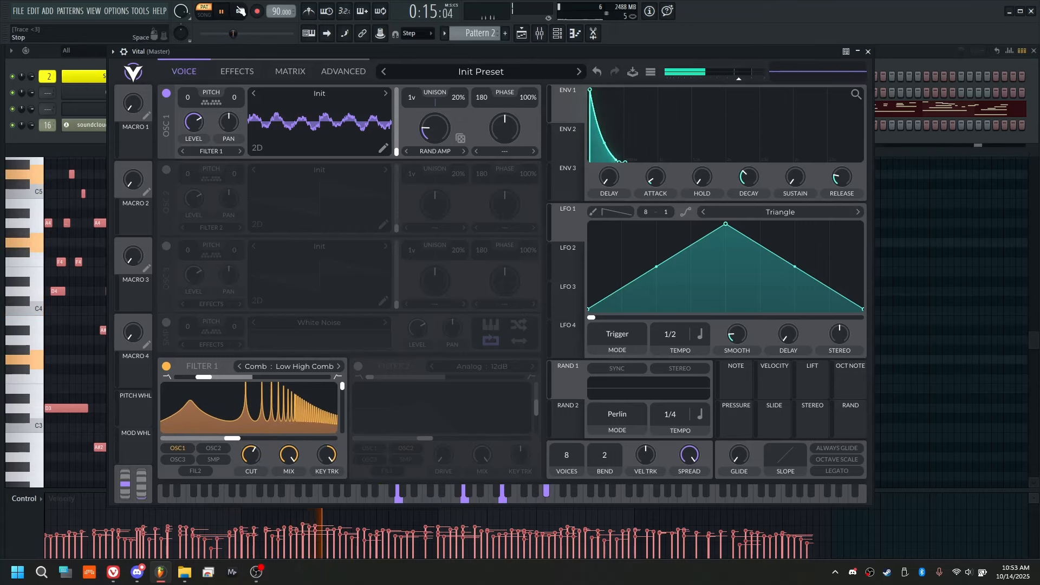
pyautogui.press('space')
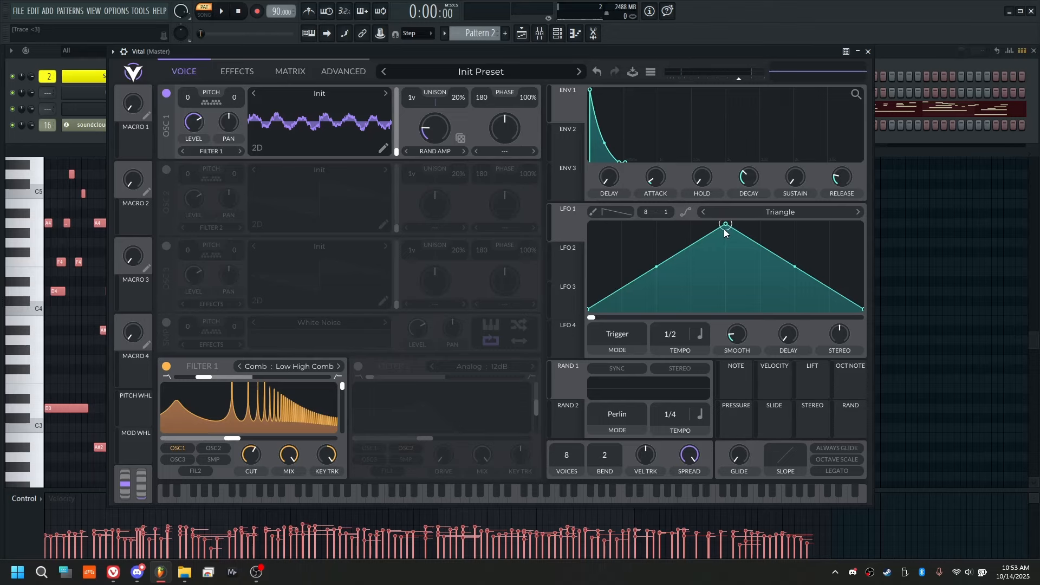
# Reshape LFO 1 into a descending ramp and assign it to Oscillator 1's spectral morph with an amount of about 0.116.
pyautogui.moveTo(725, 227); pyautogui.dragTo(547, 161)
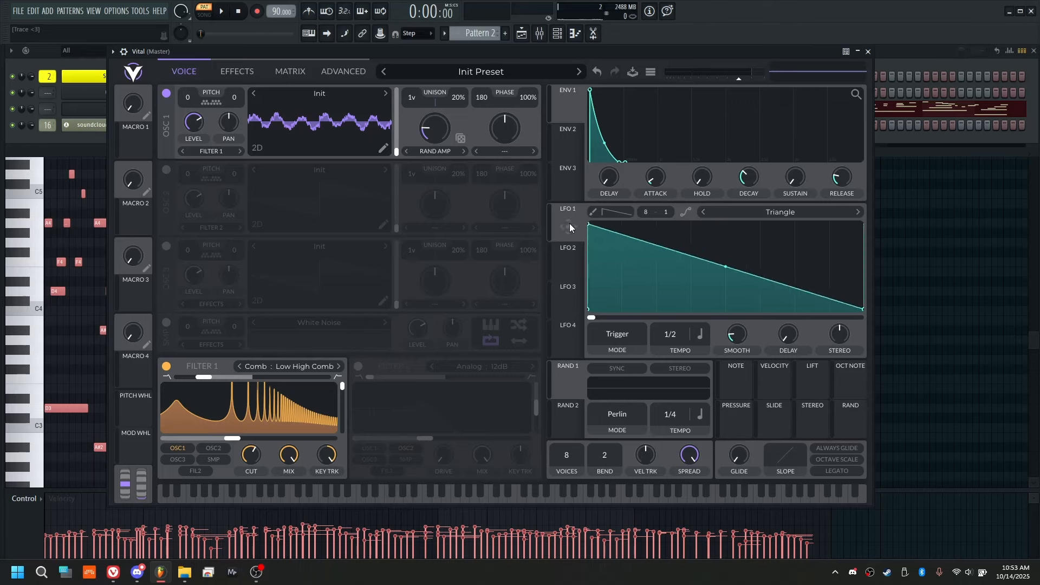
pyautogui.moveTo(568, 226); pyautogui.dragTo(521, 212)
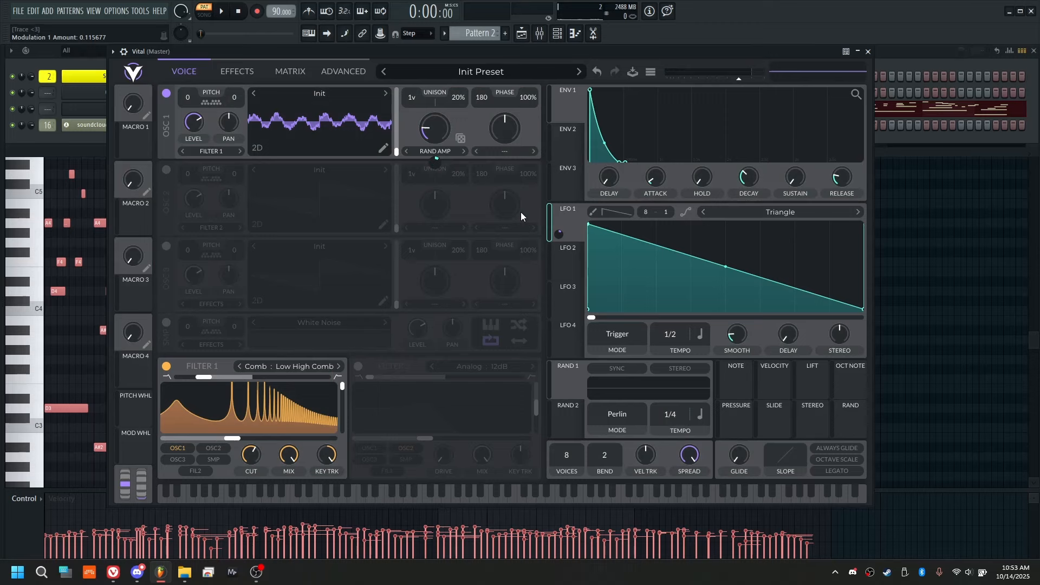
# Set LFO 1 to Envelope mode with a tempo of 1/8.
pyautogui.click(615, 333)
pyautogui.click(619, 376)
pyautogui.scroll(1, 675, 324)
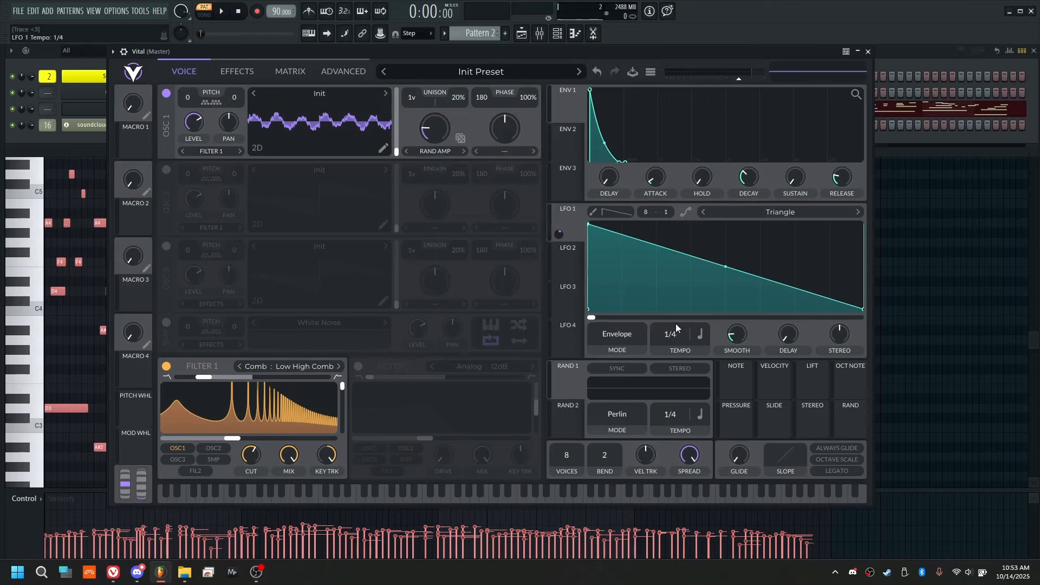
pyautogui.scroll(1, 677, 319)
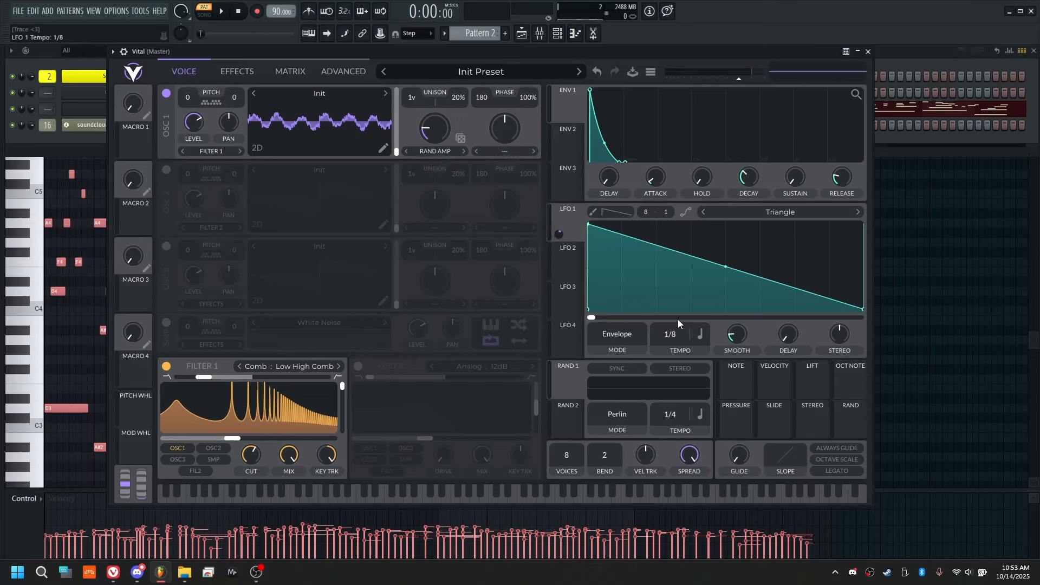
# Bend LFO 1's ramp into a steep decay curve and raise its spectral morph modulation to about 0.22 while auditioning the pattern.
pyautogui.click(222, 11)
pyautogui.moveTo(726, 267); pyautogui.dragTo(720, 307)
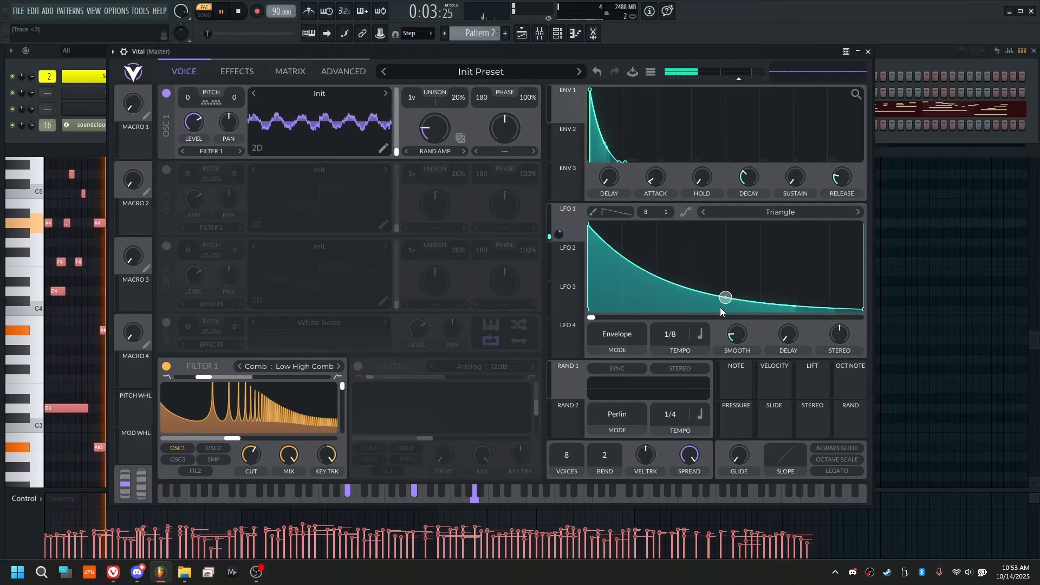
pyautogui.moveTo(435, 162)
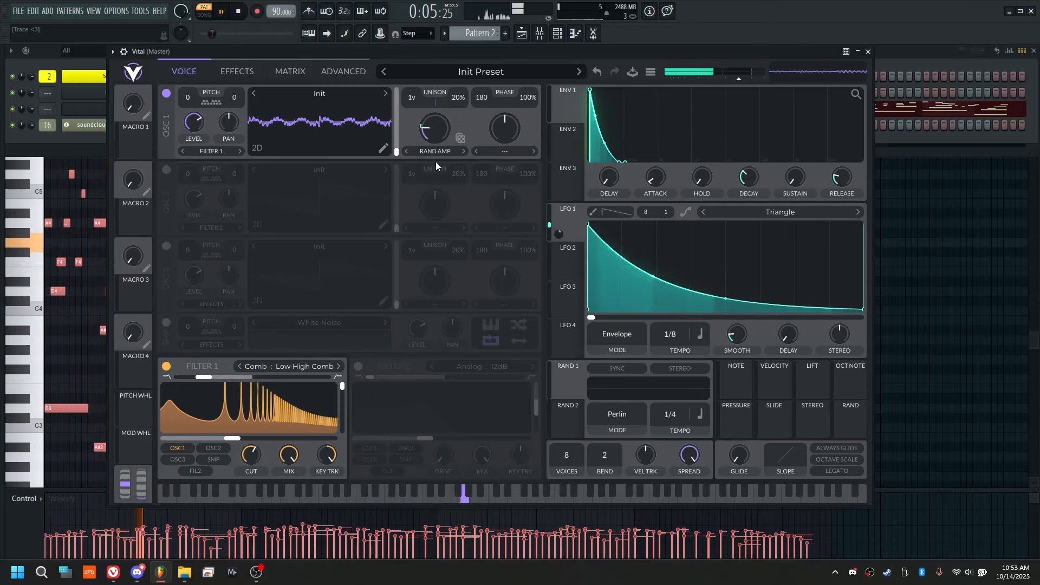
pyautogui.moveTo(433, 161); pyautogui.dragTo(458, 144)
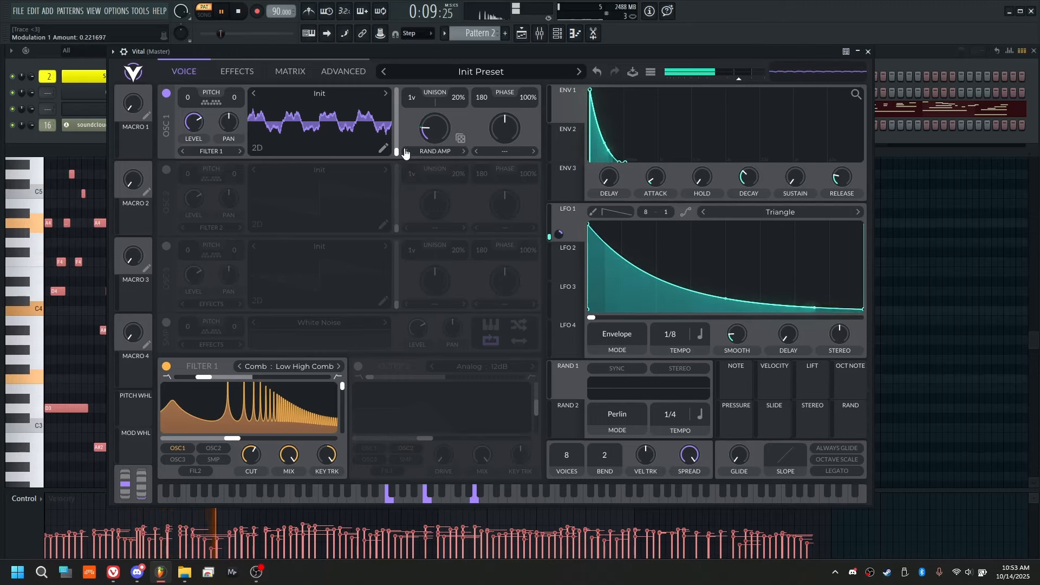
pyautogui.click(243, 17)
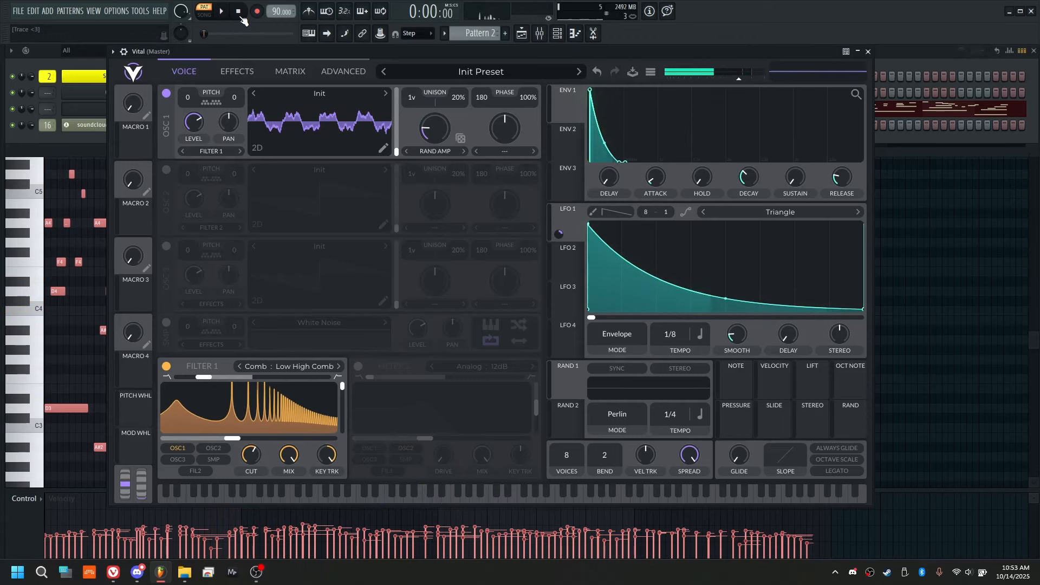
# Set LFO 2's tempo to 1/32 and assign the LFO to Oscillator 1's spectral morph.
pyautogui.click(574, 261)
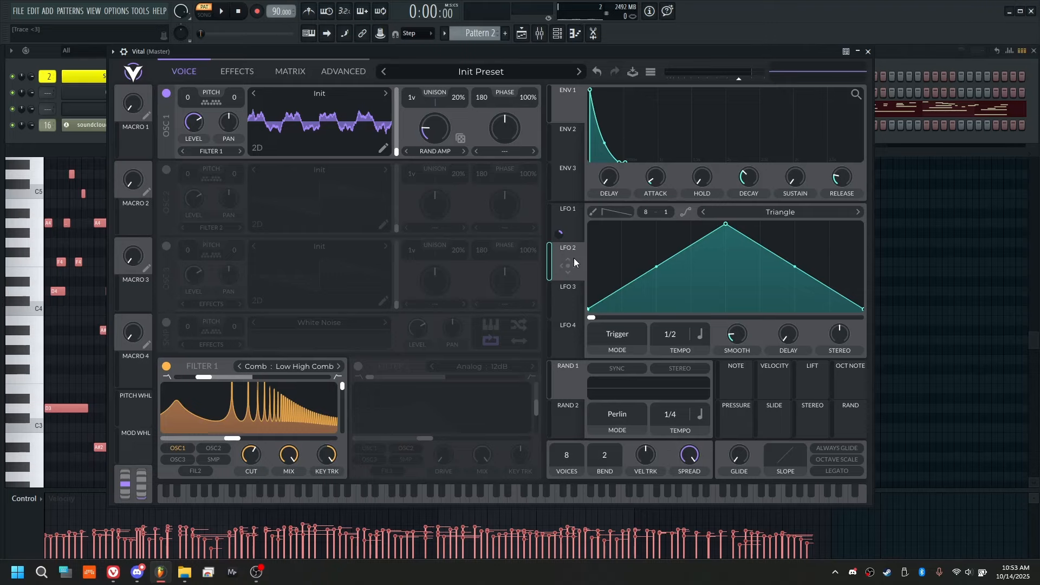
pyautogui.scroll(-1, 678, 332)
pyautogui.moveTo(568, 265); pyautogui.dragTo(441, 143)
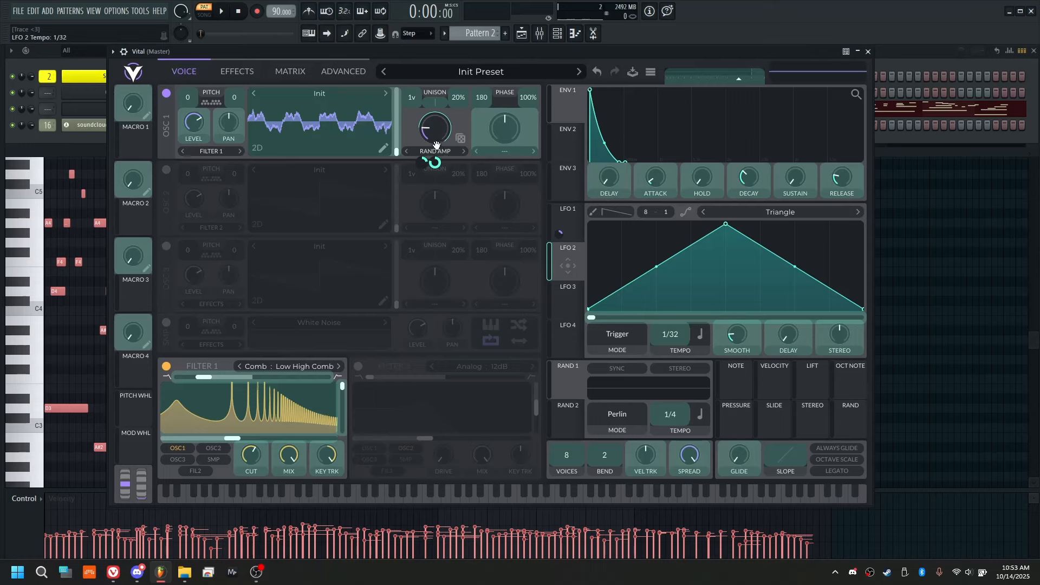
pyautogui.moveTo(437, 145); pyautogui.dragTo(435, 202)
pyautogui.moveTo(435, 160); pyautogui.dragTo(436, 167)
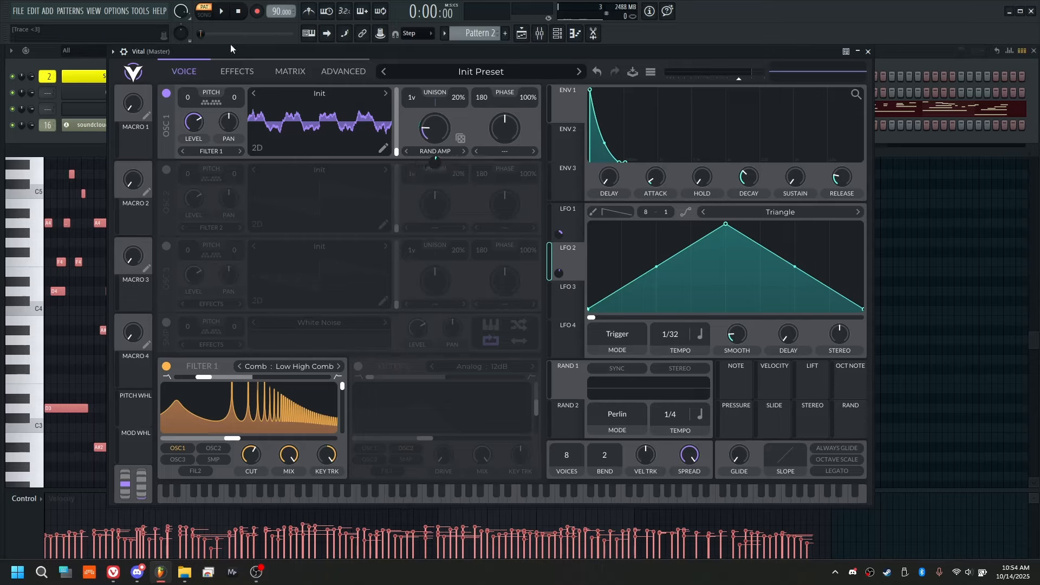
# Set LFO 2's spectral morph modulation to about 0.022 and its tempo to 1/16 while auditioning the pattern.
pyautogui.click(221, 12)
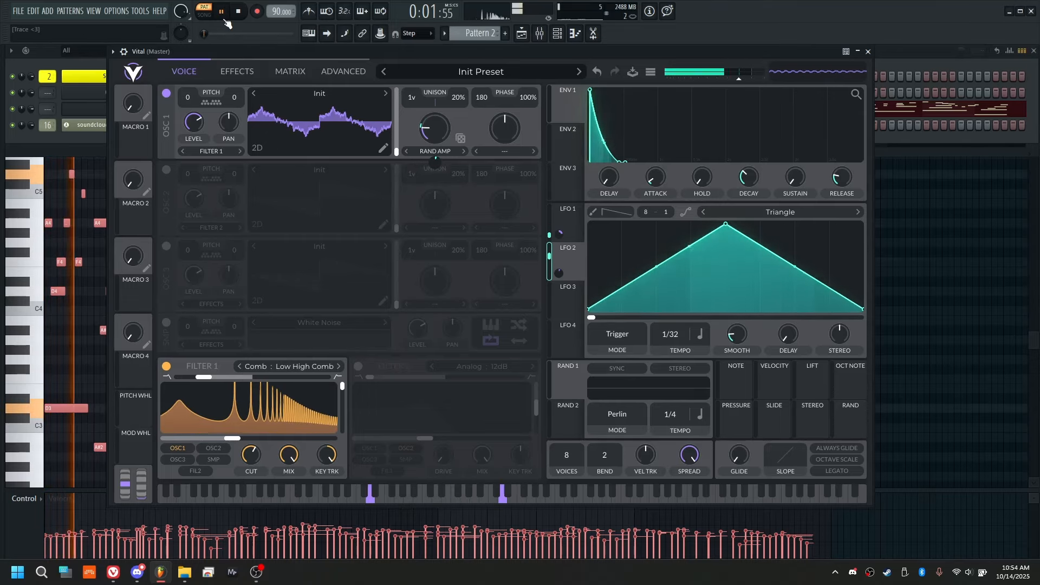
pyautogui.moveTo(559, 273); pyautogui.dragTo(559, 278)
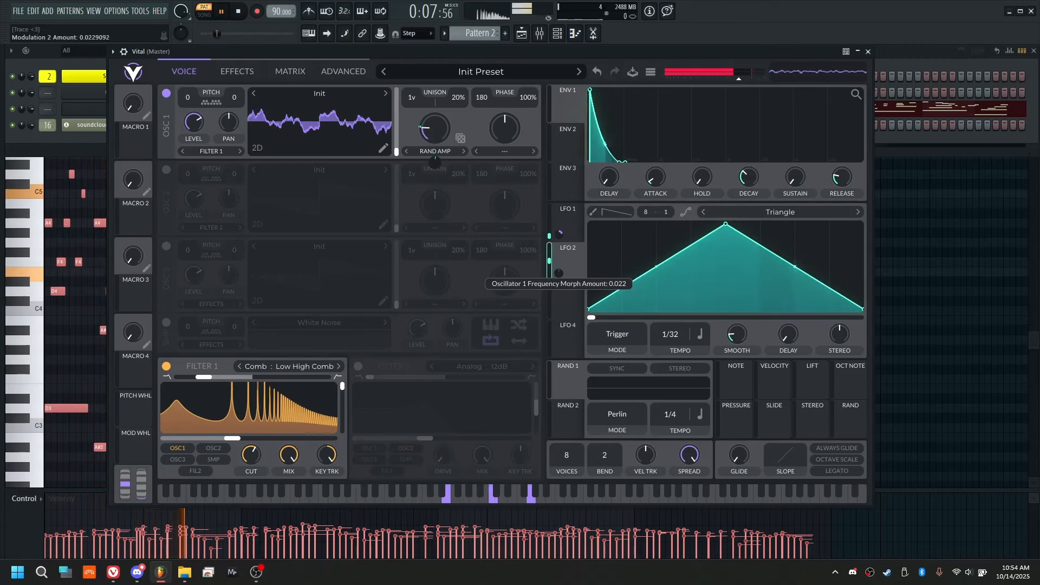
pyautogui.moveTo(684, 336); pyautogui.dragTo(683, 346)
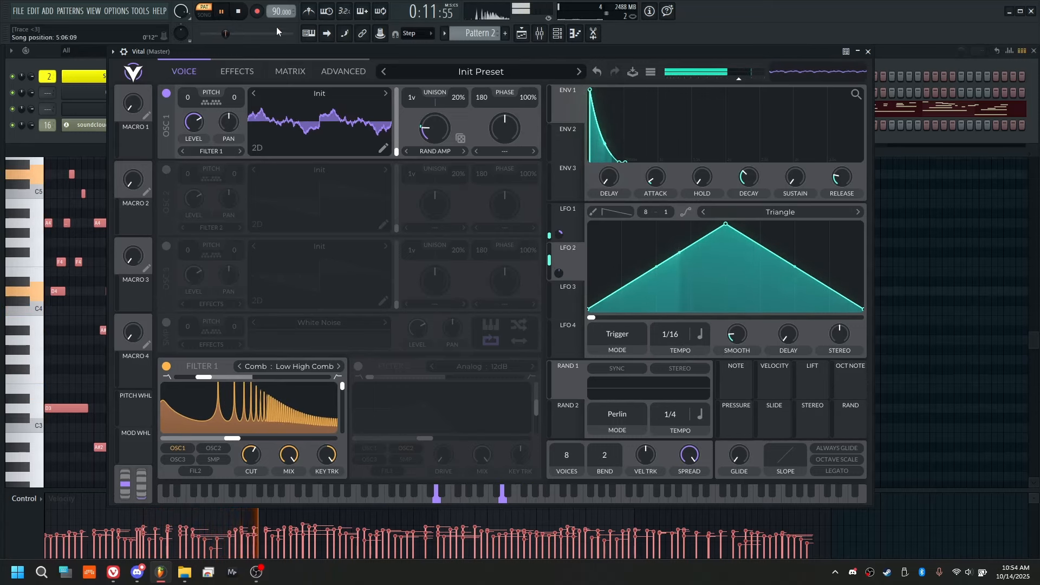
pyautogui.press('space')
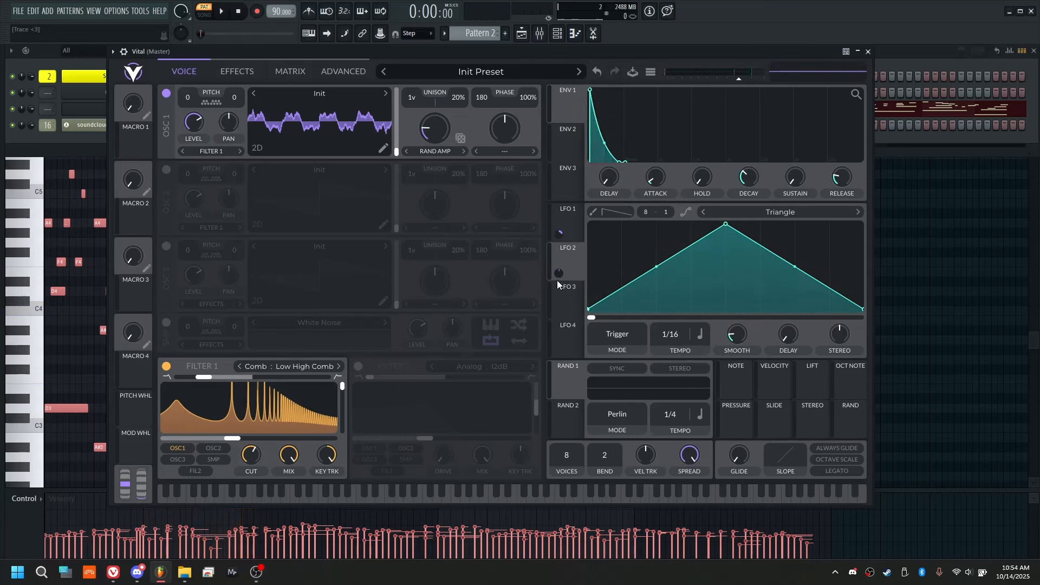
# Make LFO 2's modulation of Oscillator 1's spectral morph stereo.
pyautogui.moveTo(560, 273)
pyautogui.rightClick(563, 280)
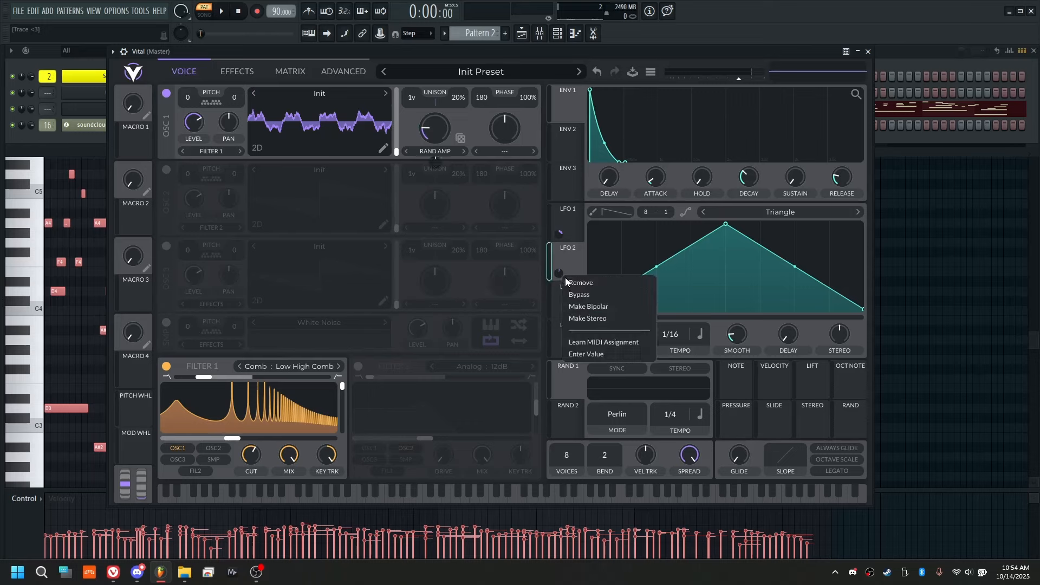
pyautogui.click(595, 320)
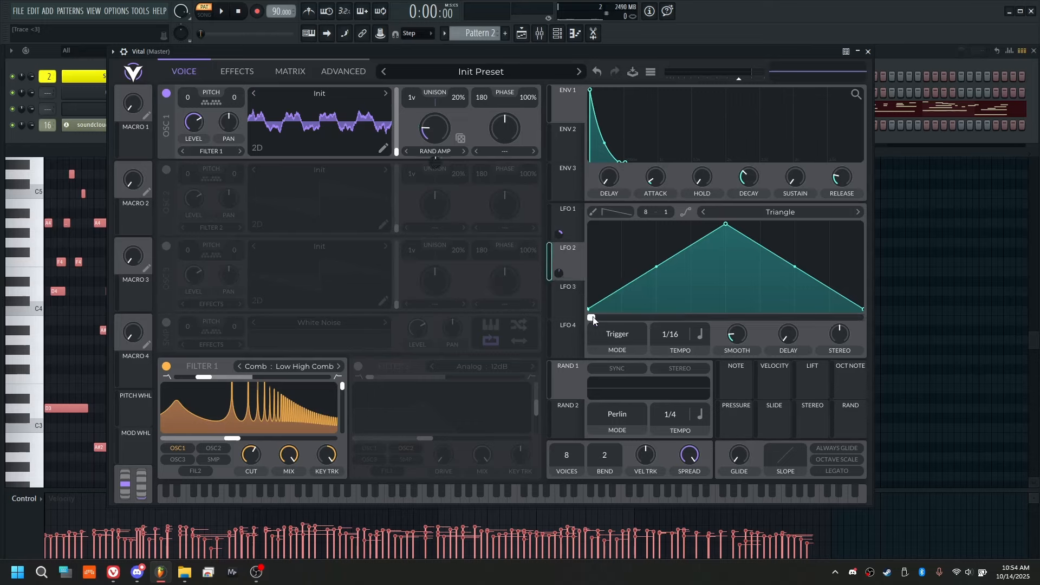
# Shorten Envelope 1's decay to about 0.312 seconds while playing the pattern.
pyautogui.click(224, 12)
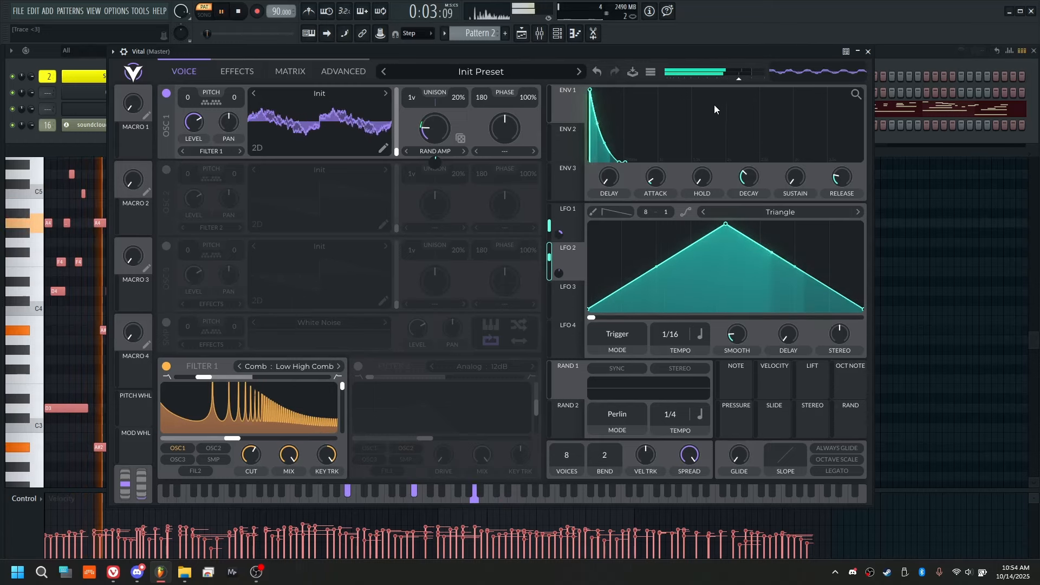
pyautogui.moveTo(750, 177); pyautogui.dragTo(751, 185)
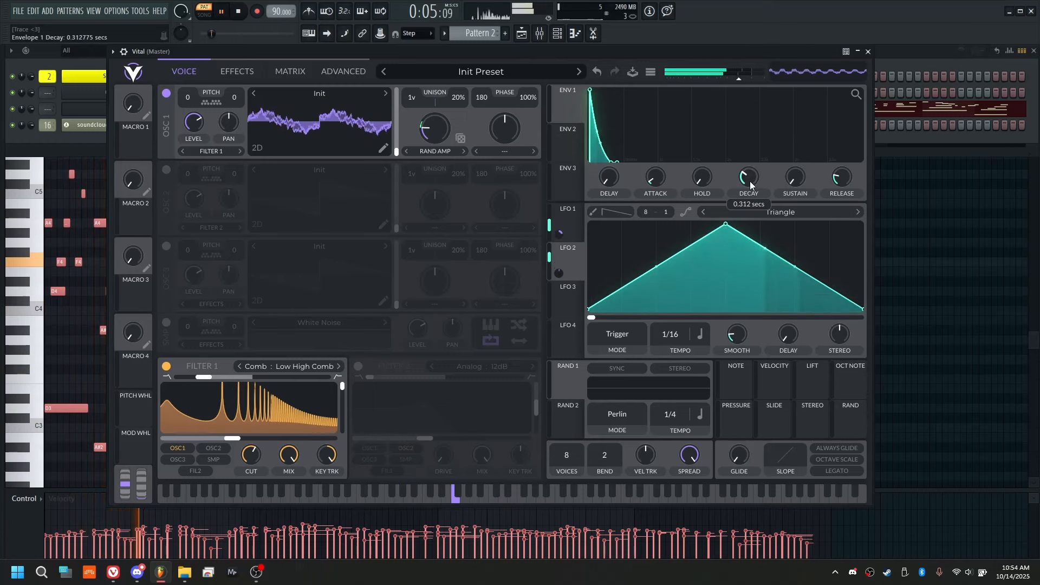
pyautogui.click(239, 12)
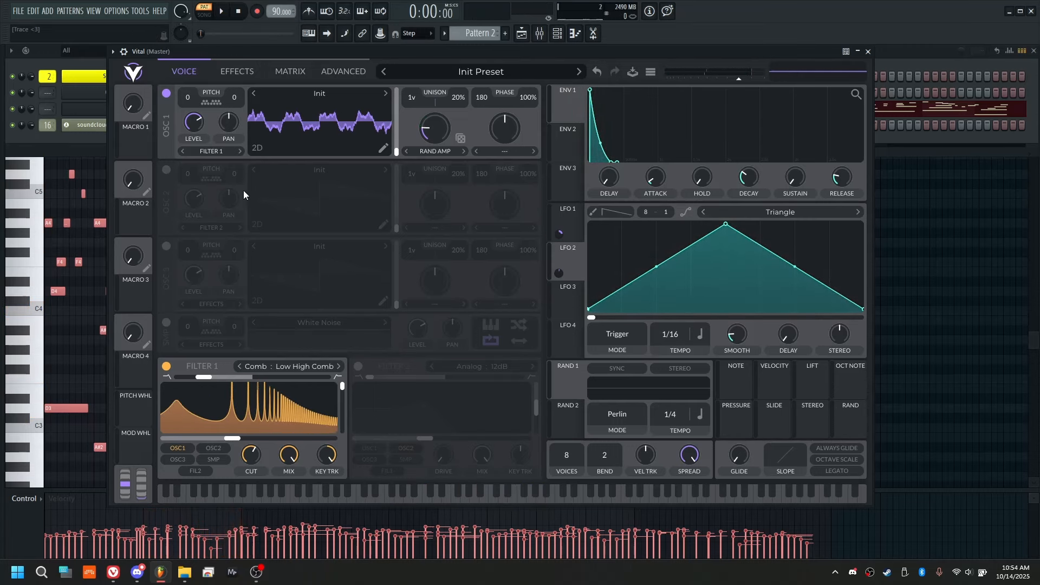
# Enable the Delay effect and switch its 1/8 timing to Tempo Dotted.
pyautogui.click(243, 69)
pyautogui.click(166, 182)
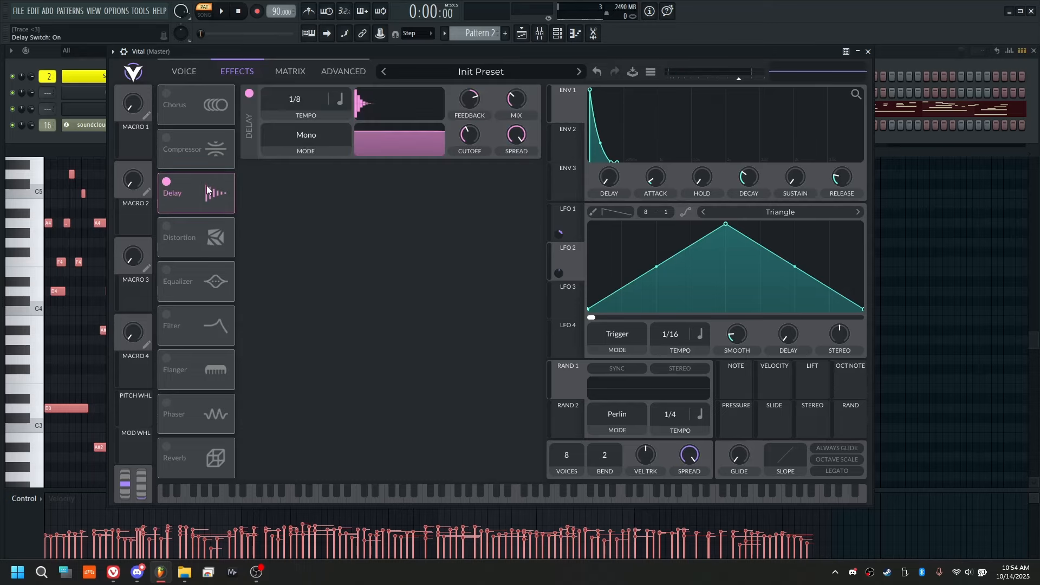
pyautogui.click(339, 99)
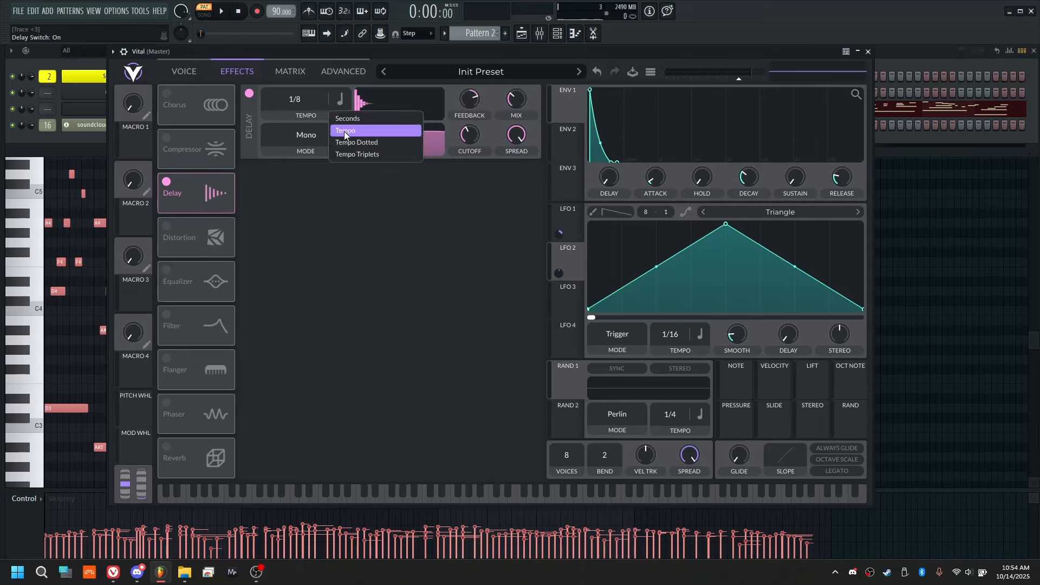
pyautogui.click(369, 143)
pyautogui.click(194, 71)
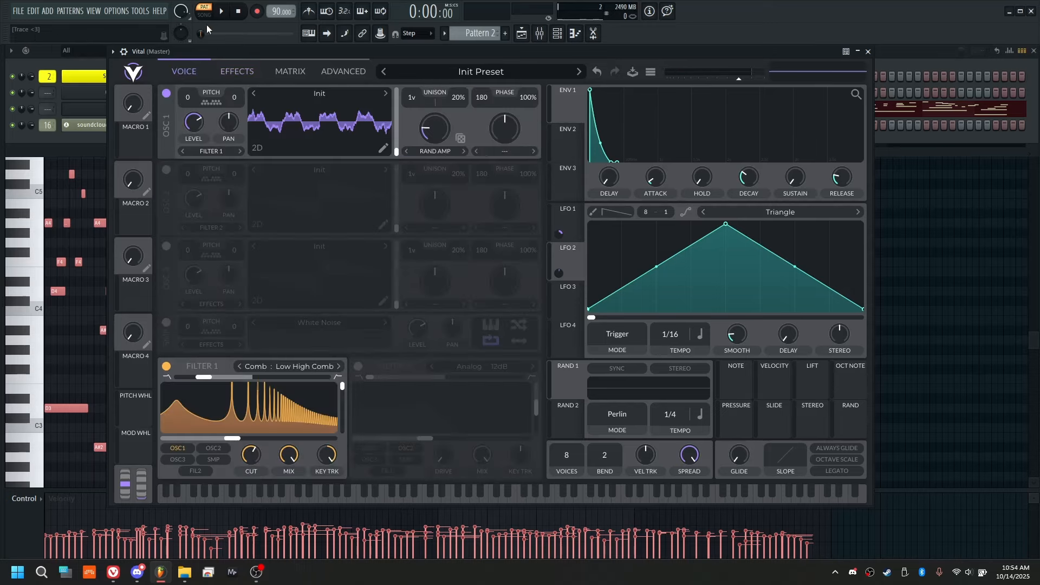
# Adjust the Delay's mix and reduce its feedback to about 26% while auditioning the pattern.
pyautogui.click(224, 11)
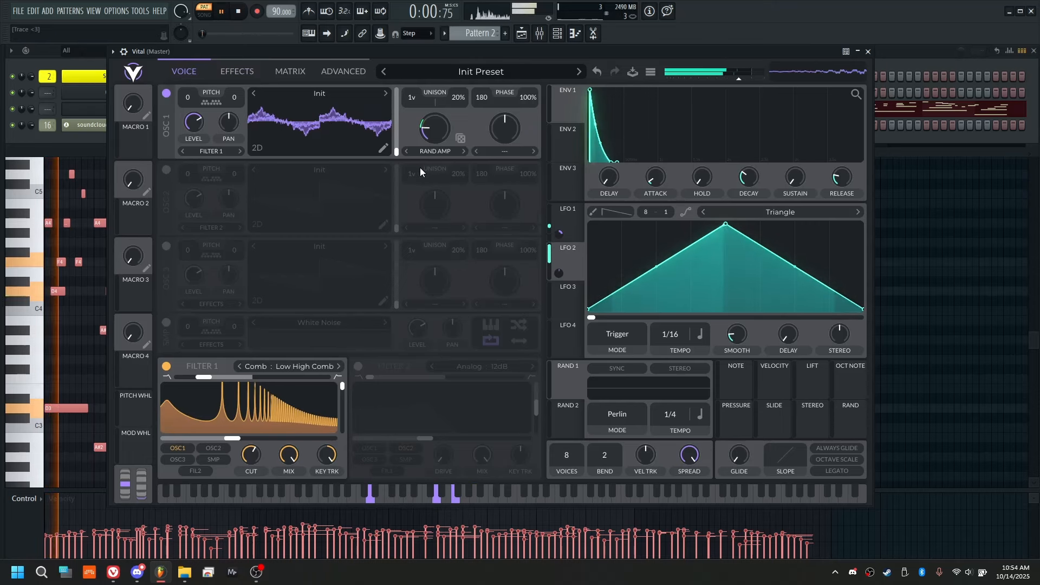
pyautogui.click(237, 71)
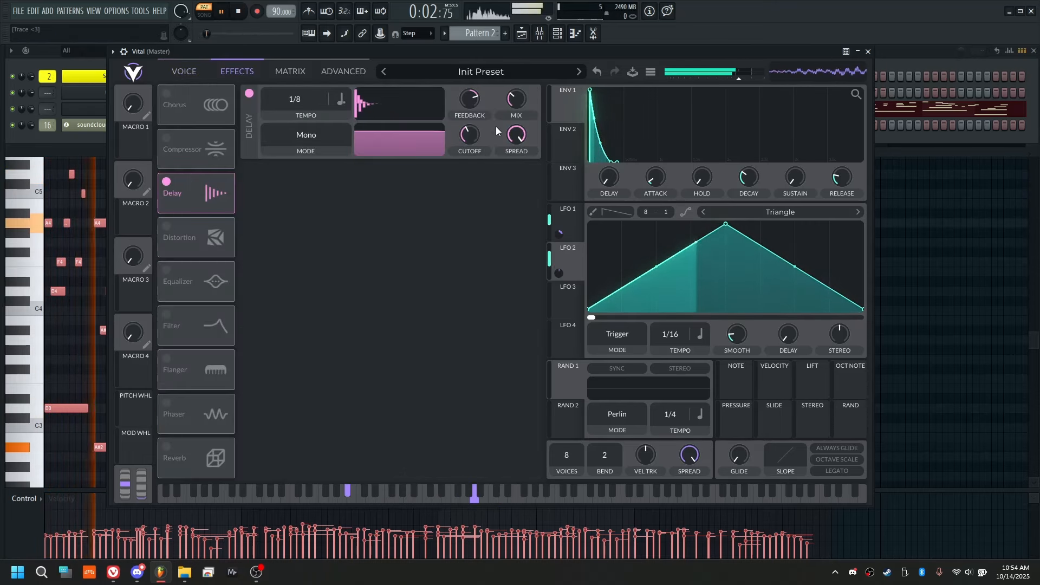
pyautogui.moveTo(515, 101); pyautogui.dragTo(469, 101)
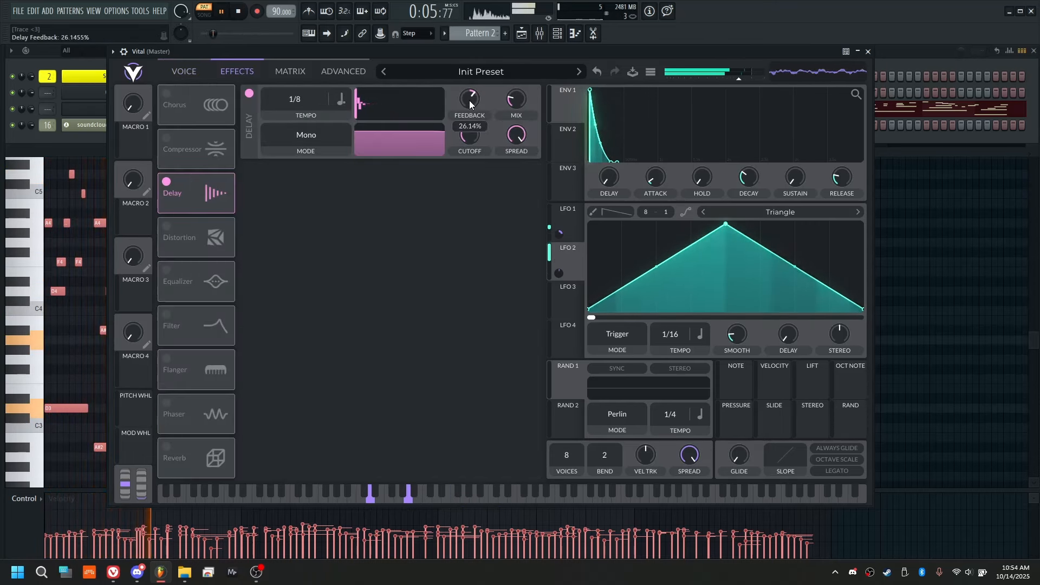
pyautogui.click(179, 68)
pyautogui.press('space')
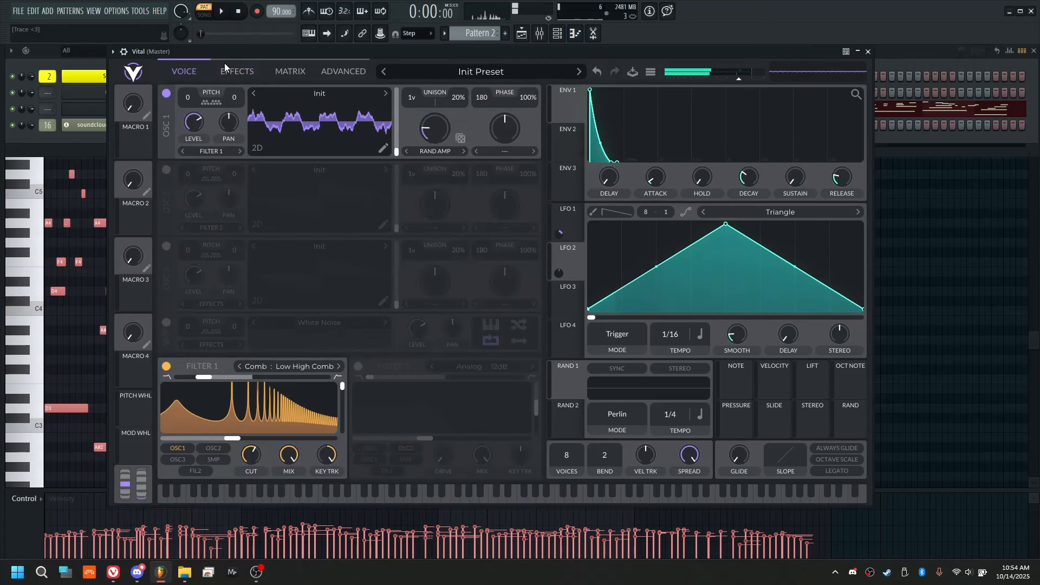
# Enable the Distortion effect, choose Bit Crush, and lower its drive to about -15.9 dB while playing the pattern.
pyautogui.click(226, 70)
pyautogui.click(167, 228)
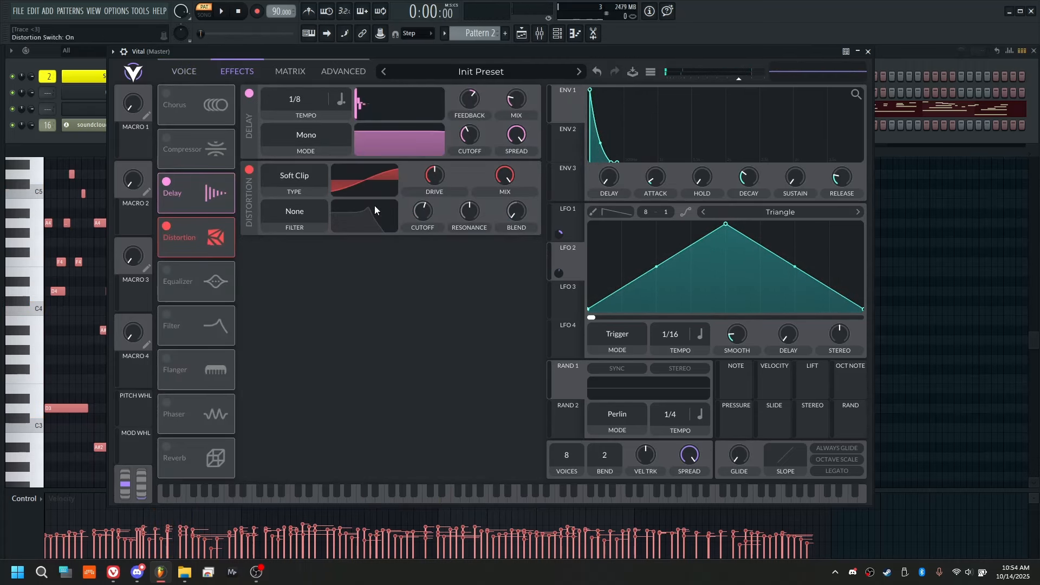
pyautogui.click(308, 251)
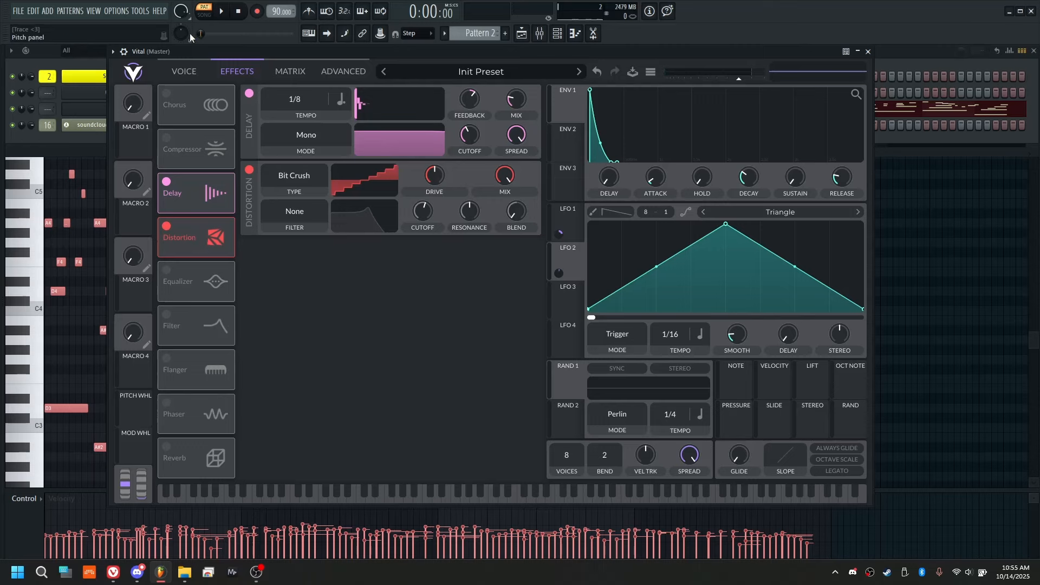
pyautogui.press('space')
pyautogui.moveTo(418, 186); pyautogui.dragTo(428, 198)
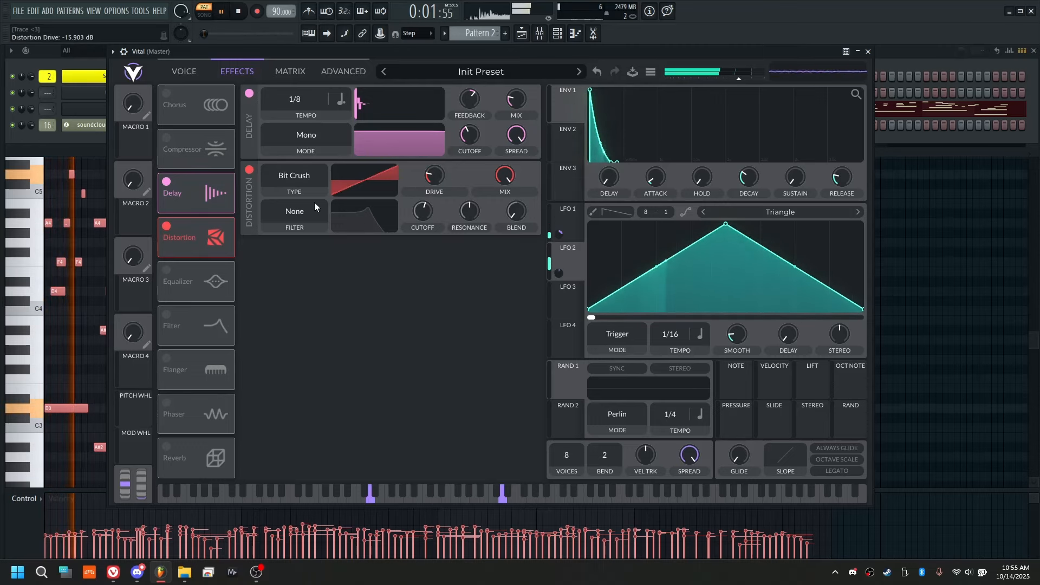
# Change the distortion type to Down Sample, raise its drive, and set its mix to about 0.25 while listening.
pyautogui.click(300, 184)
pyautogui.click(290, 254)
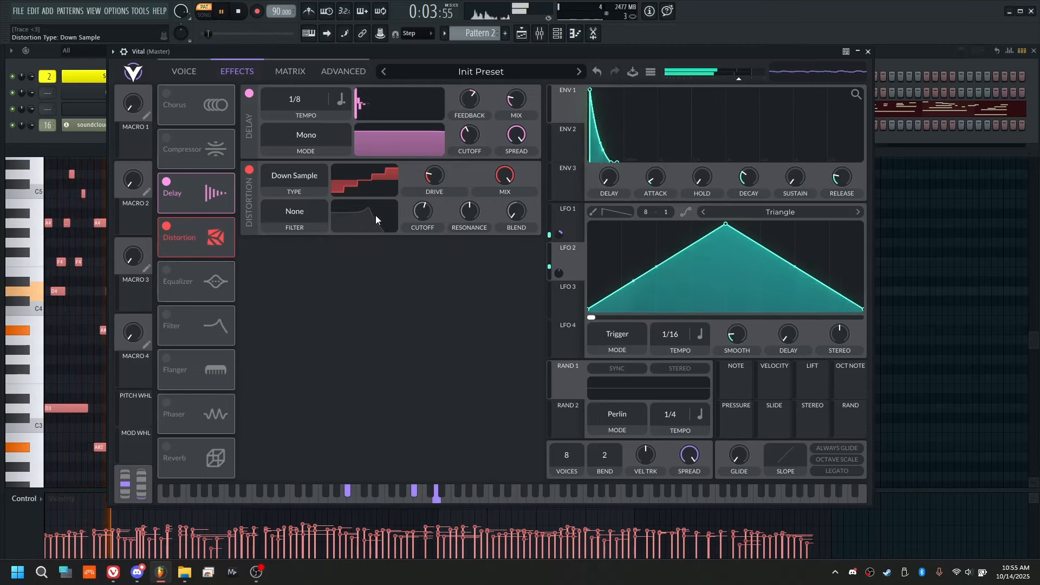
pyautogui.moveTo(433, 183); pyautogui.dragTo(480, 219)
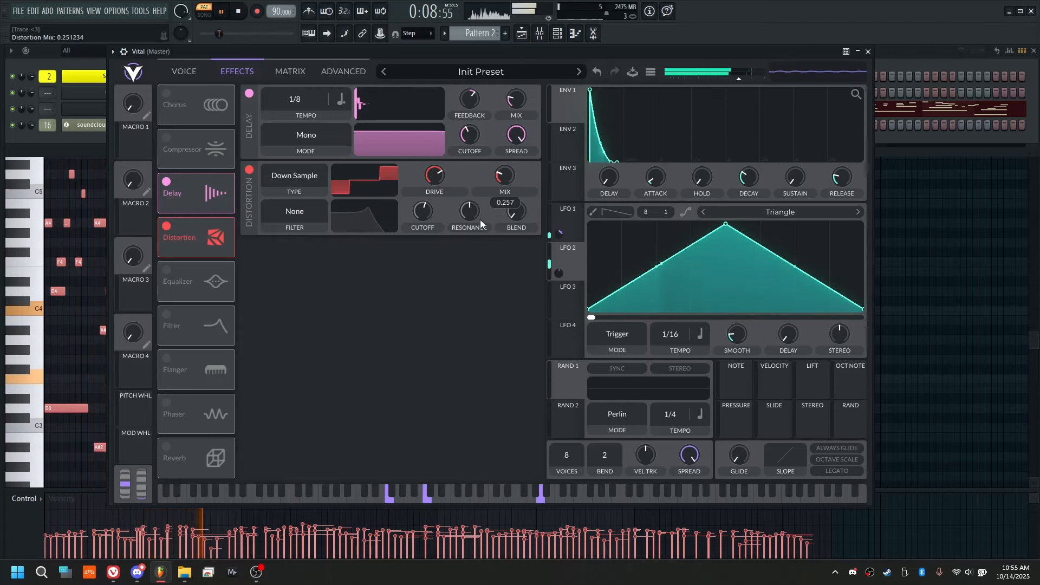
pyautogui.click(179, 75)
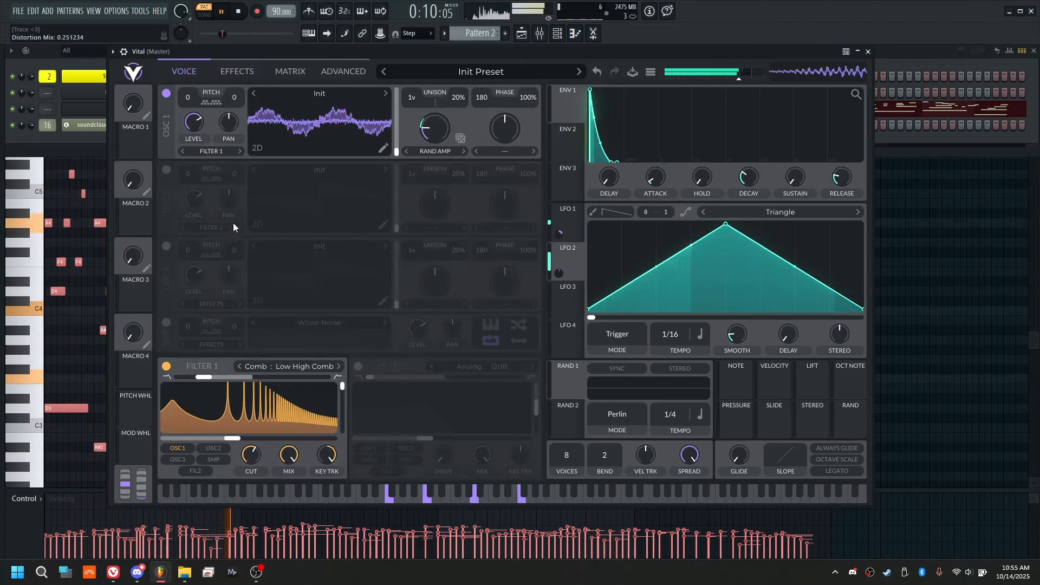
pyautogui.click(240, 11)
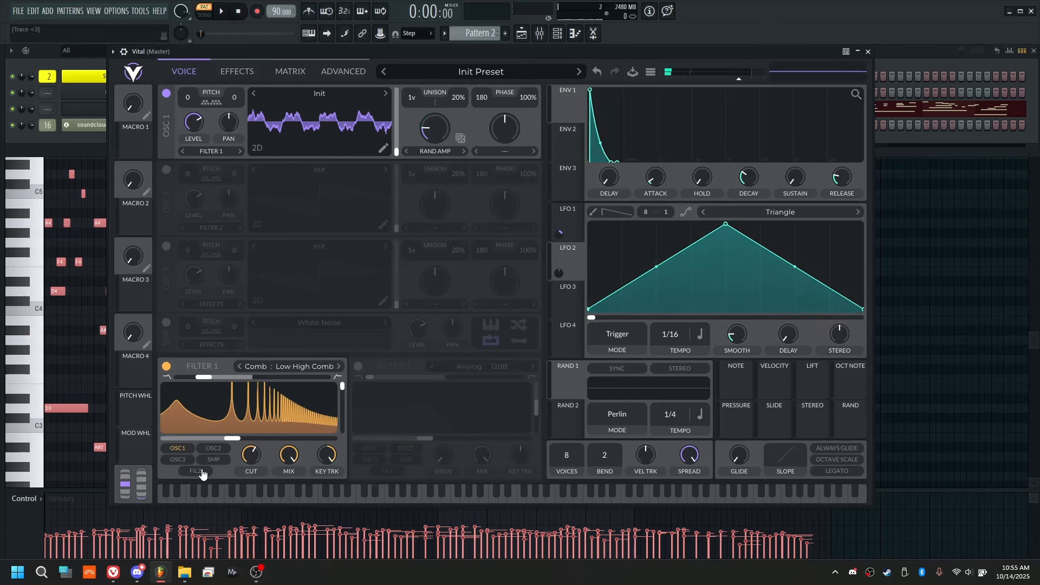
# Set Filter 1's resonance to 0% and its cut to about 48.12 semitones while auditioning the pattern.
pyautogui.click(221, 11)
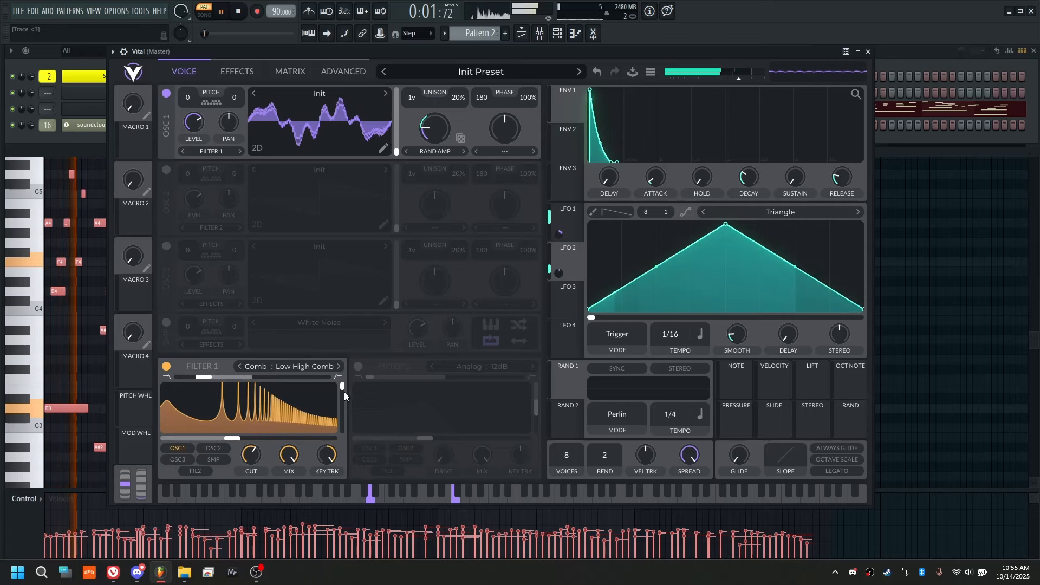
pyautogui.moveTo(345, 396)
pyautogui.mouseDown()
pyautogui.moveTo(342, 422)
pyautogui.moveTo(344, 379)
pyautogui.mouseUp()
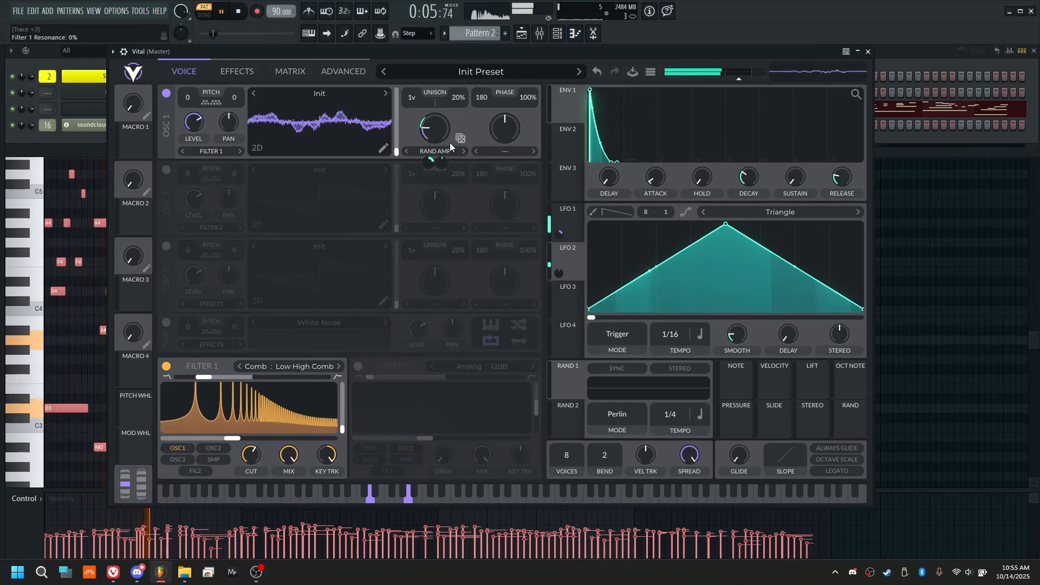
pyautogui.moveTo(431, 161)
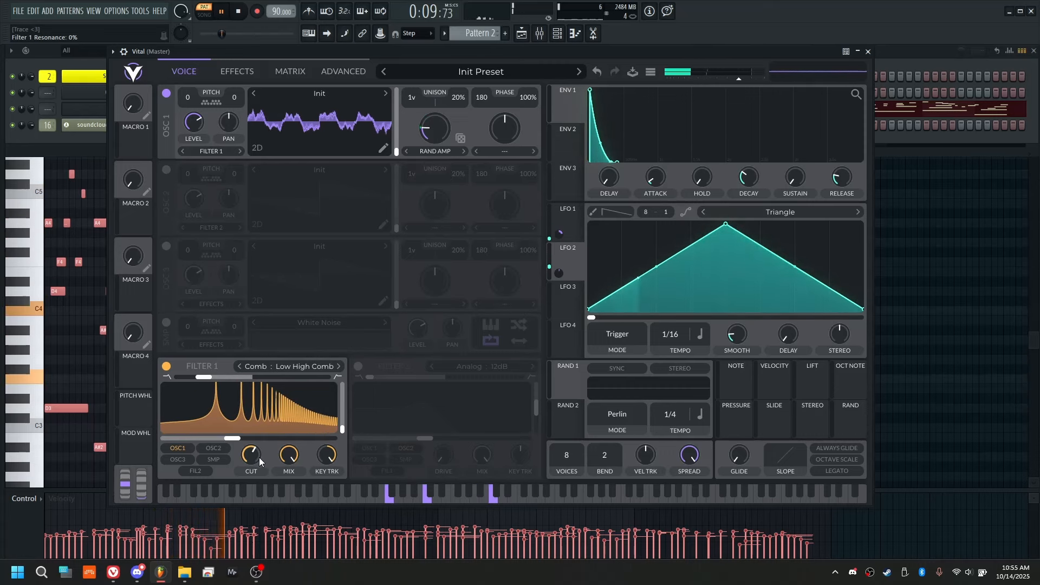
pyautogui.moveTo(259, 462)
pyautogui.mouseDown()
pyautogui.moveTo(264, 437)
pyautogui.moveTo(254, 464)
pyautogui.mouseUp()
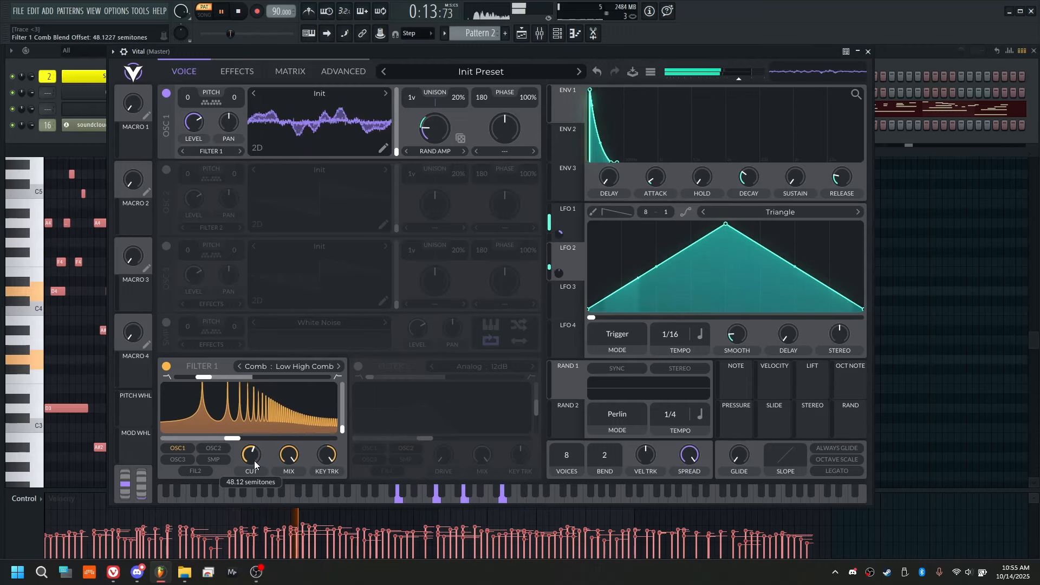
pyautogui.press('space')
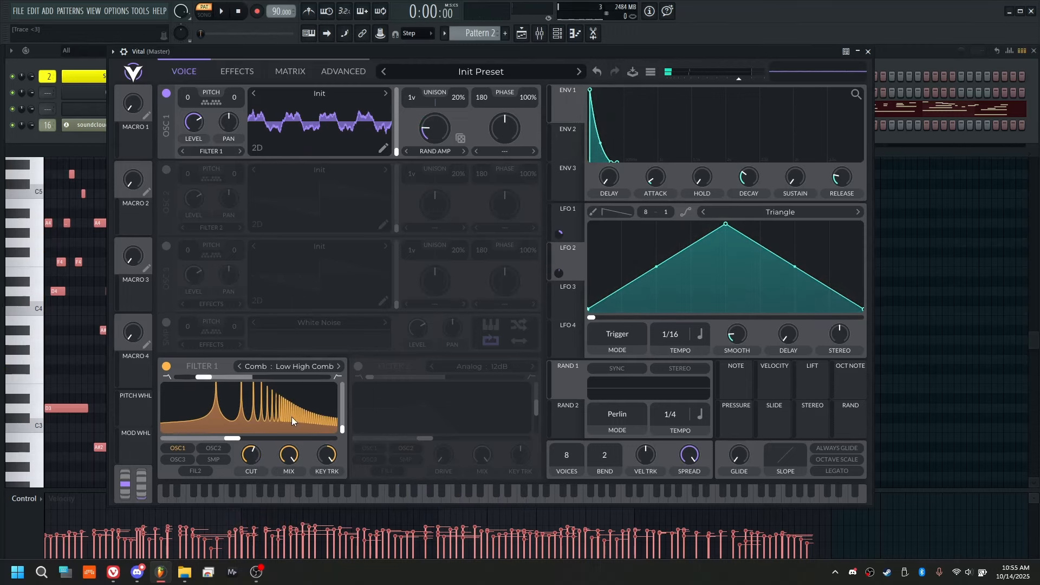
# Turn off Filter 1, then enable Filter 2 for Oscillator 1 as Analog 12dB with a blend of 1.
pyautogui.click(166, 367)
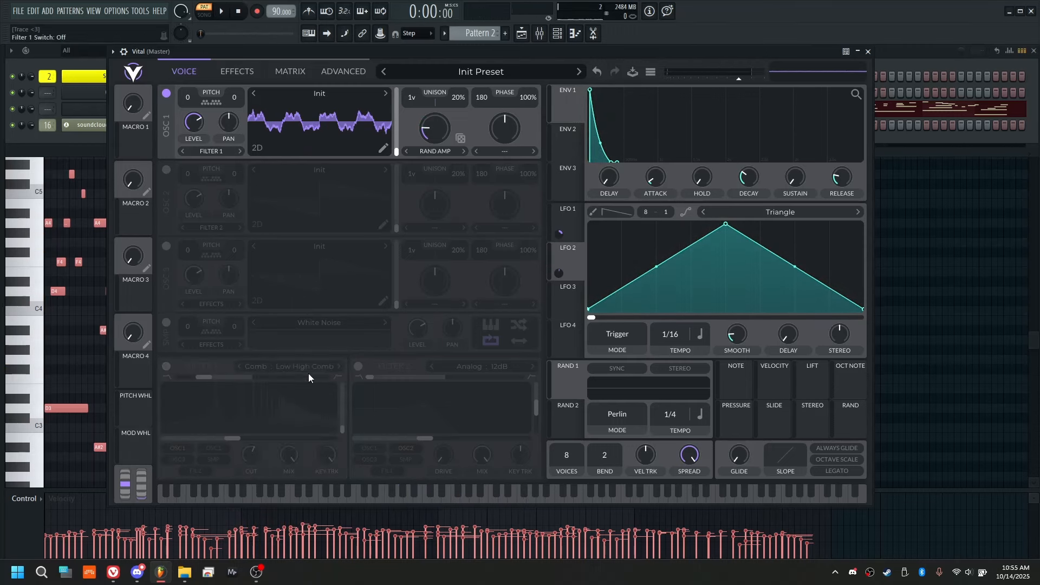
pyautogui.click(358, 367)
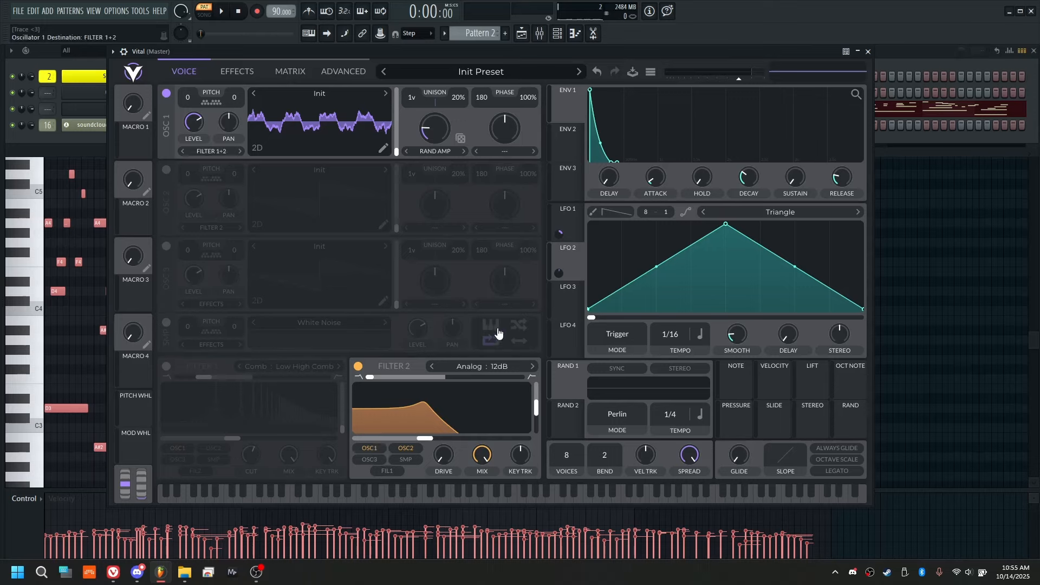
pyautogui.click(493, 366)
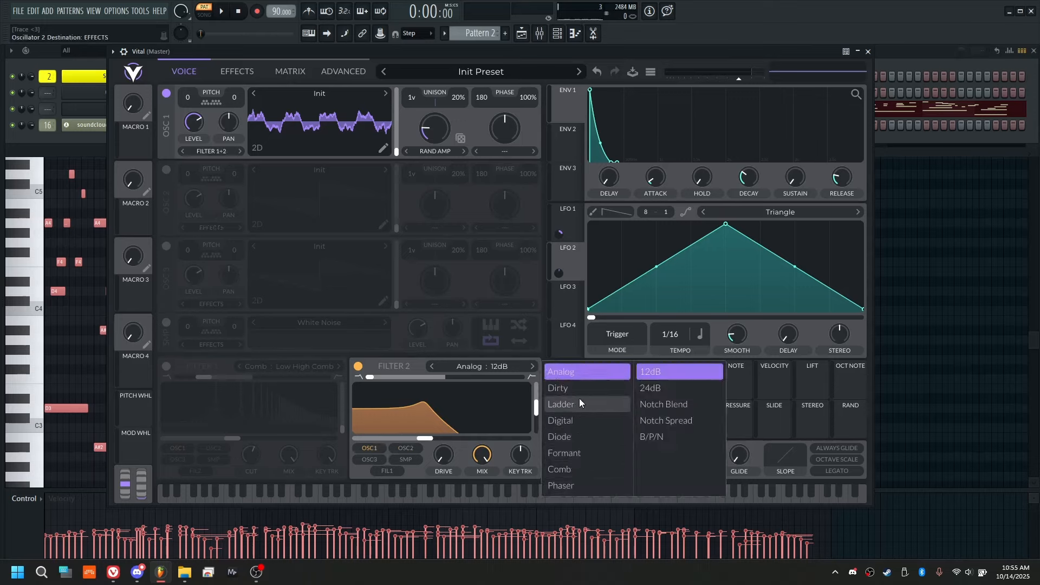
pyautogui.click(431, 390)
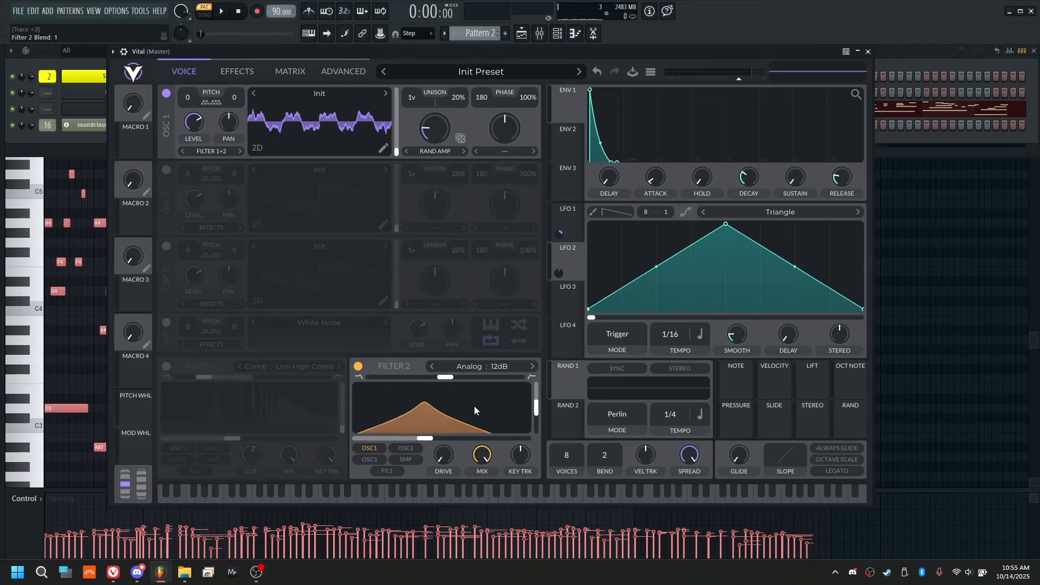
# Set Filter 2's resonance and key tracking to 100%, and lower its mix to about 80.78% while playing the pattern.
pyautogui.scroll(5, 535, 416)
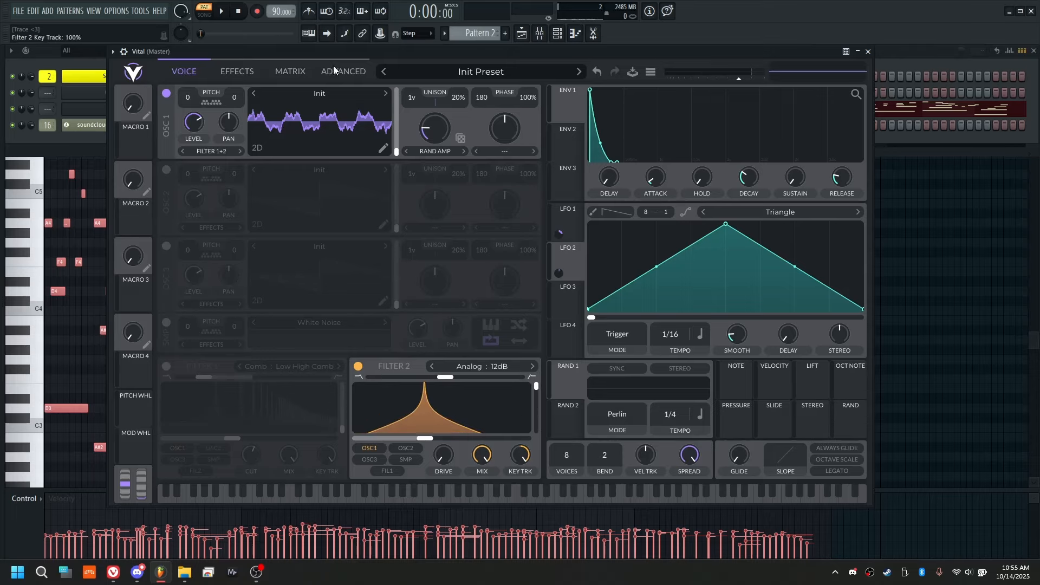
pyautogui.click(228, 7)
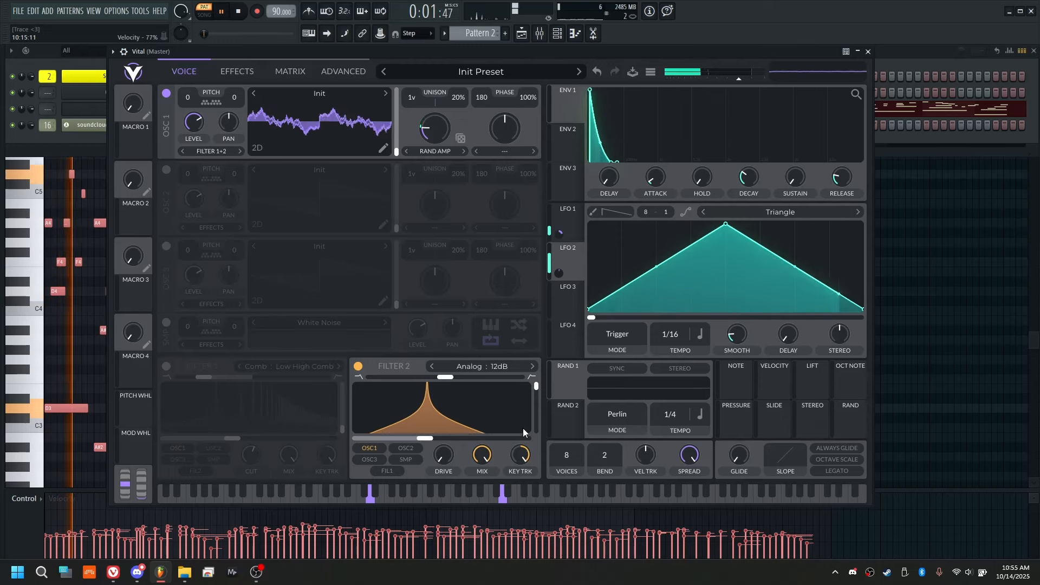
pyautogui.moveTo(535, 389)
pyautogui.mouseDown()
pyautogui.moveTo(535, 405)
pyautogui.moveTo(543, 377)
pyautogui.mouseUp()
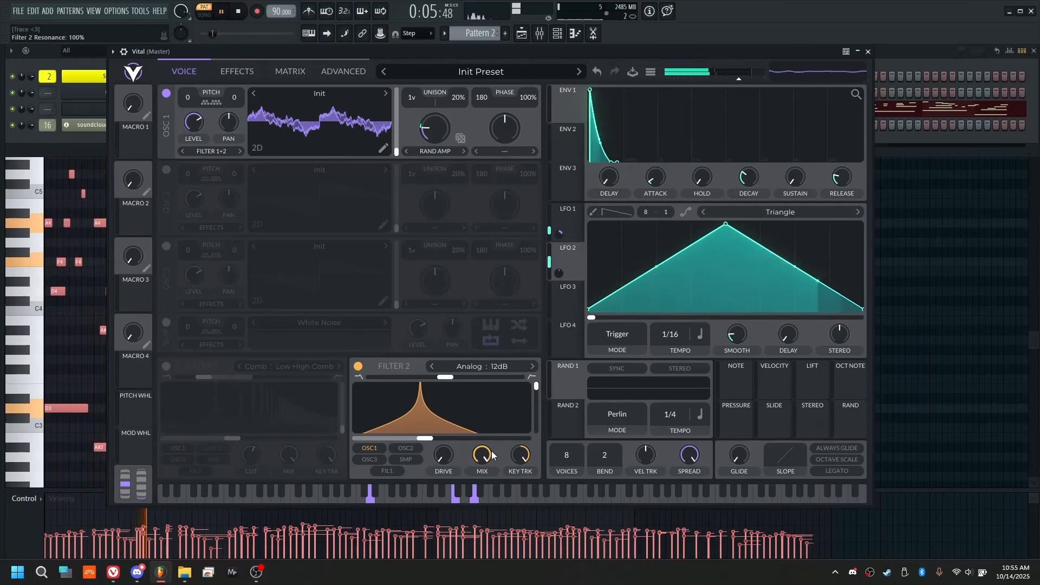
pyautogui.moveTo(492, 450); pyautogui.dragTo(485, 467)
# Audition Phaser Positive and Comb Low High Comb on Filter 2, then try Comb Spread Flange+ with blend at 0 and 2.
pyautogui.click(473, 371)
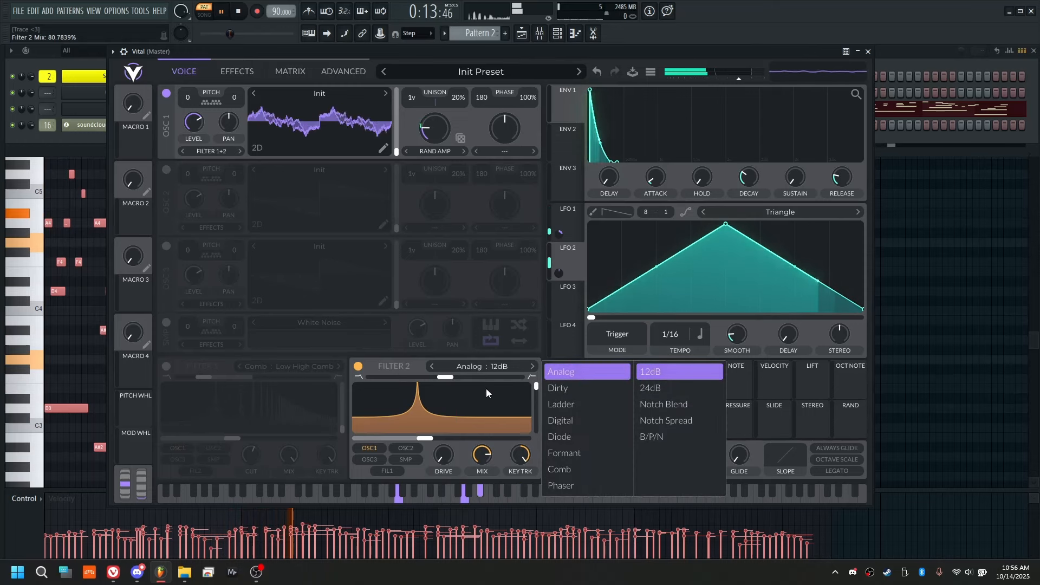
pyautogui.click(573, 482)
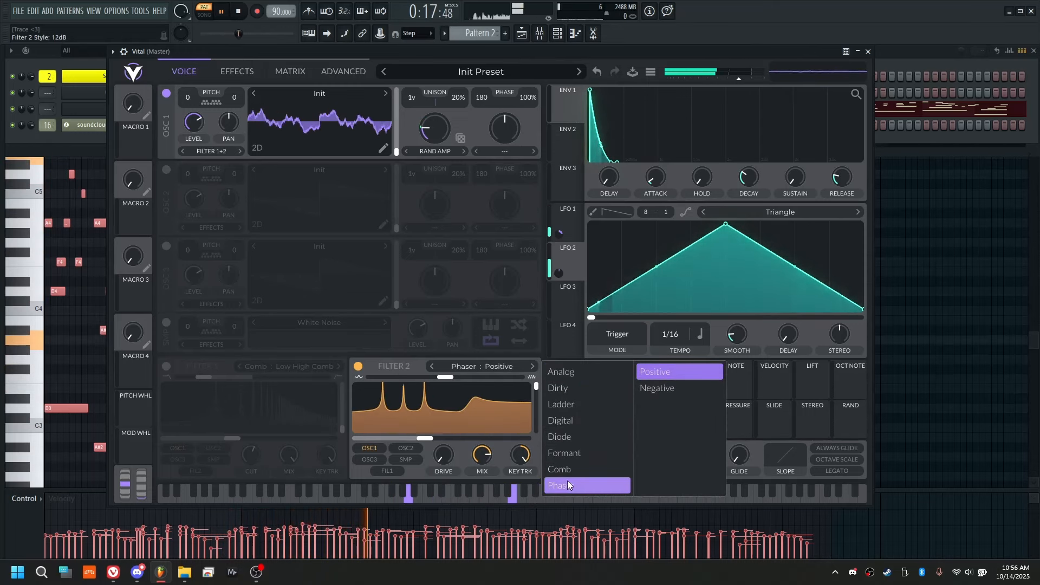
pyautogui.click(572, 473)
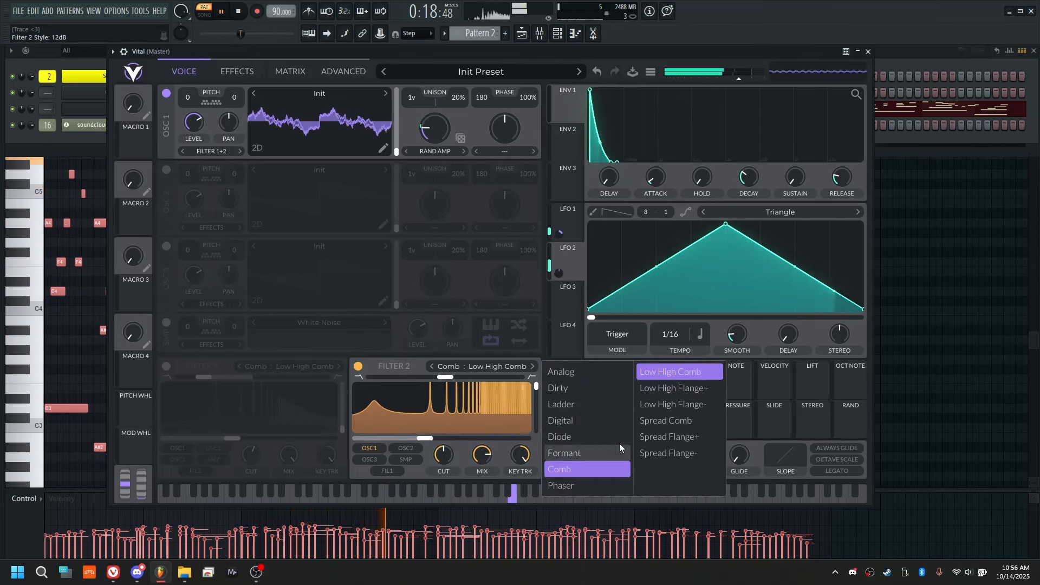
pyautogui.click(683, 433)
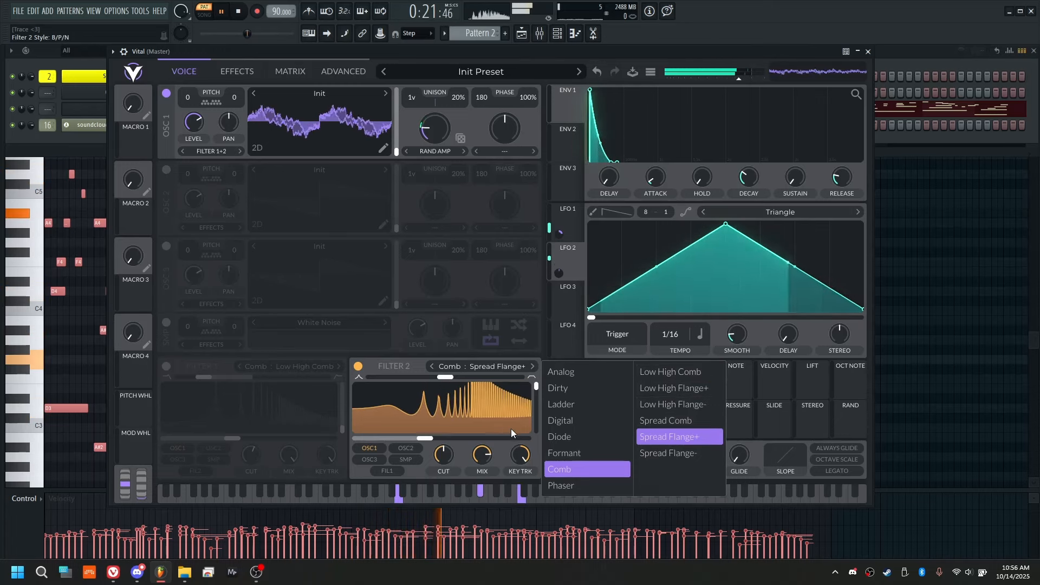
pyautogui.click(503, 466)
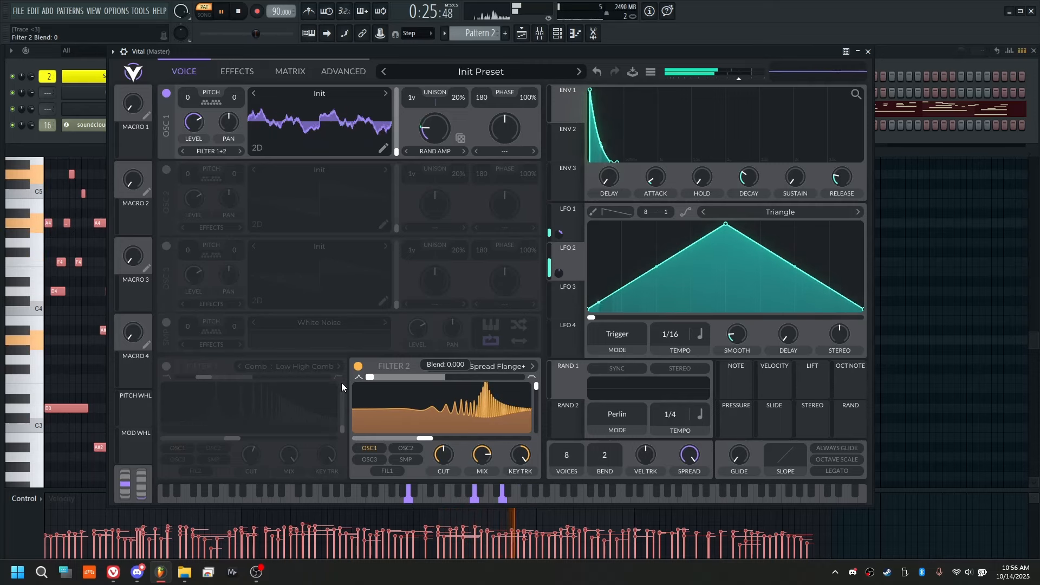
pyautogui.moveTo(342, 383); pyautogui.dragTo(511, 382)
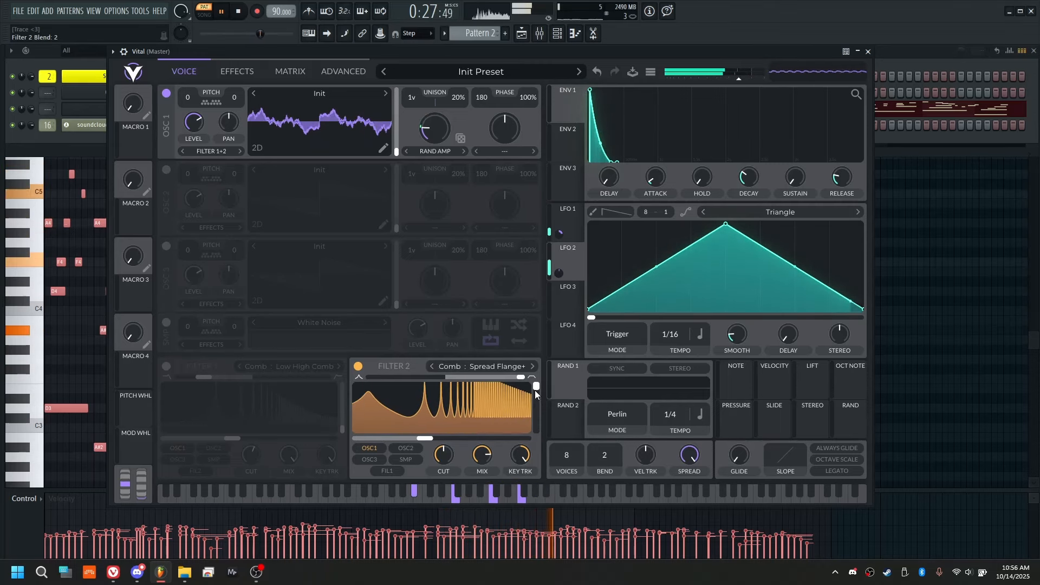
pyautogui.click(535, 388)
# Try Comb Low High Flange+ on Filter 2 with the blend swept down close to 0.
pyautogui.click(515, 369)
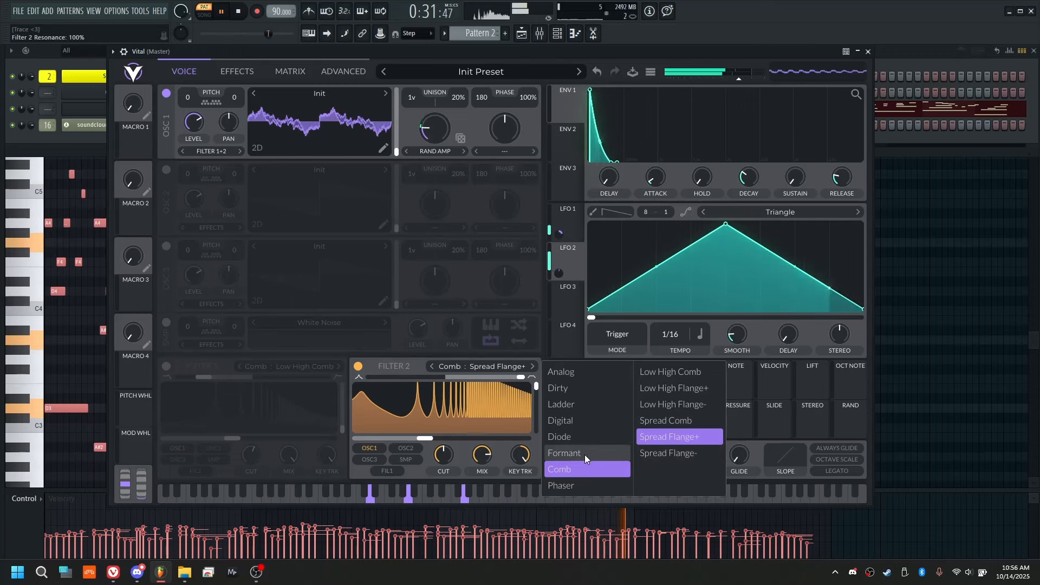
pyautogui.click(696, 388)
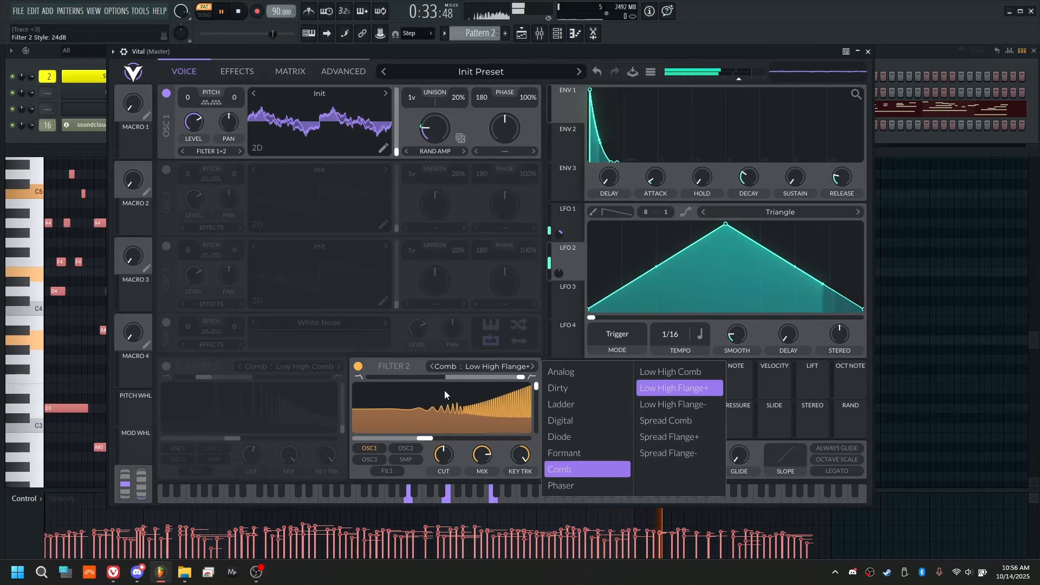
pyautogui.moveTo(504, 378); pyautogui.dragTo(346, 384)
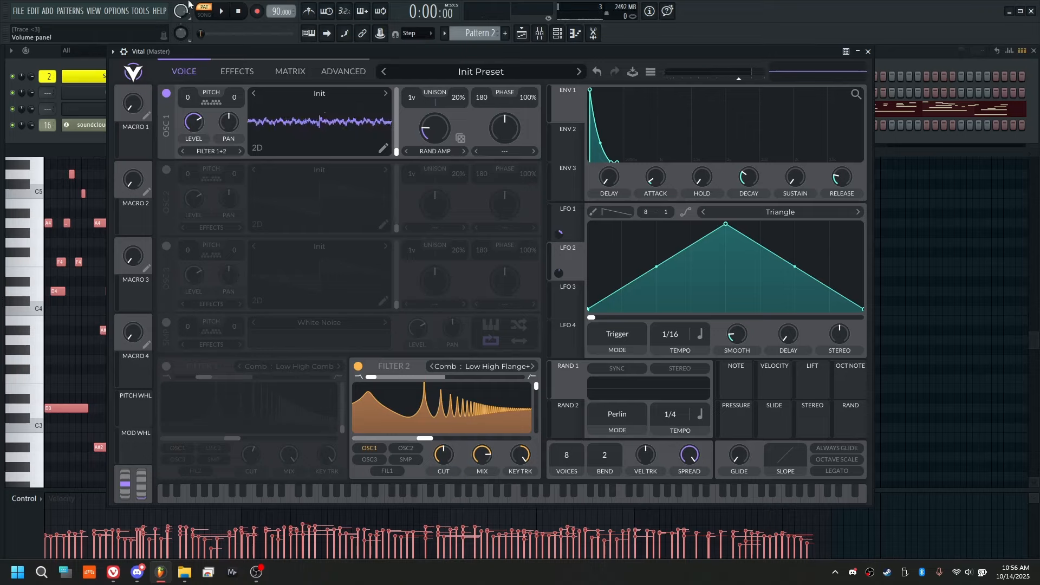
# Return Filter 2 to Analog 12dB with a blend of 1, and compare full and reduced mix while the pattern plays.
pyautogui.press('space')
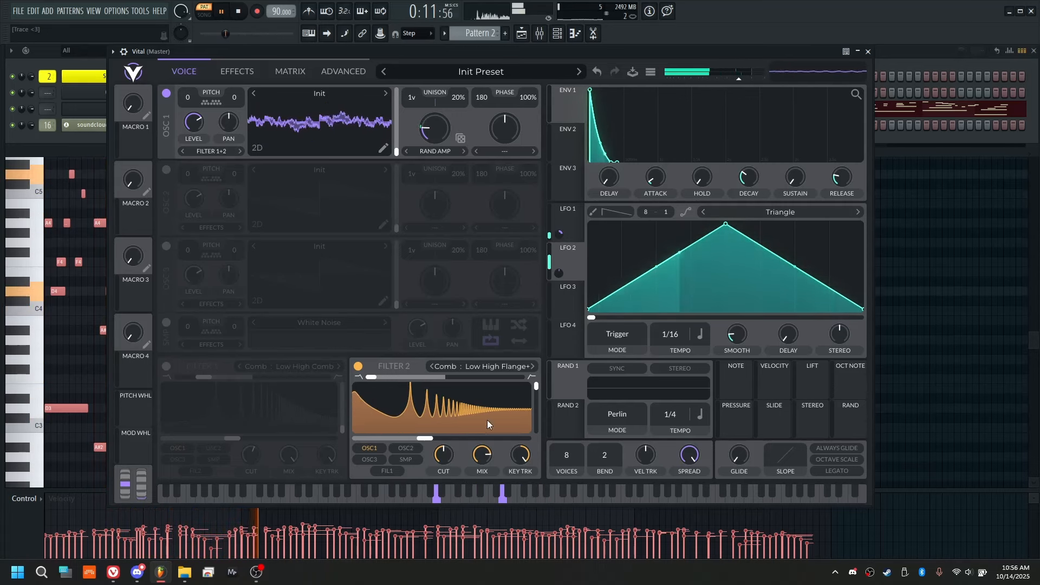
pyautogui.click(487, 367)
pyautogui.click(590, 374)
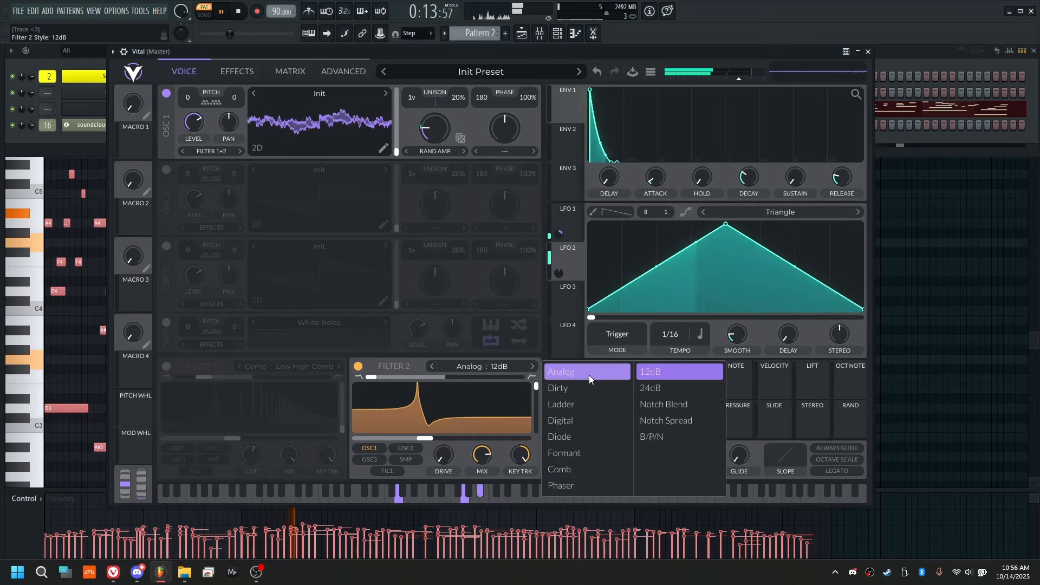
pyautogui.click(658, 374)
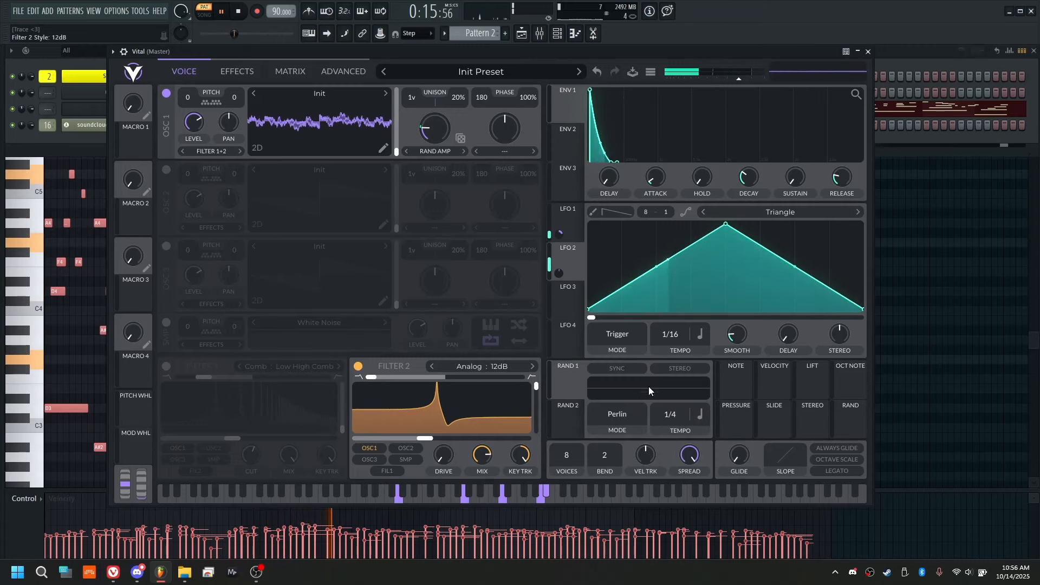
pyautogui.moveTo(372, 377); pyautogui.dragTo(444, 378)
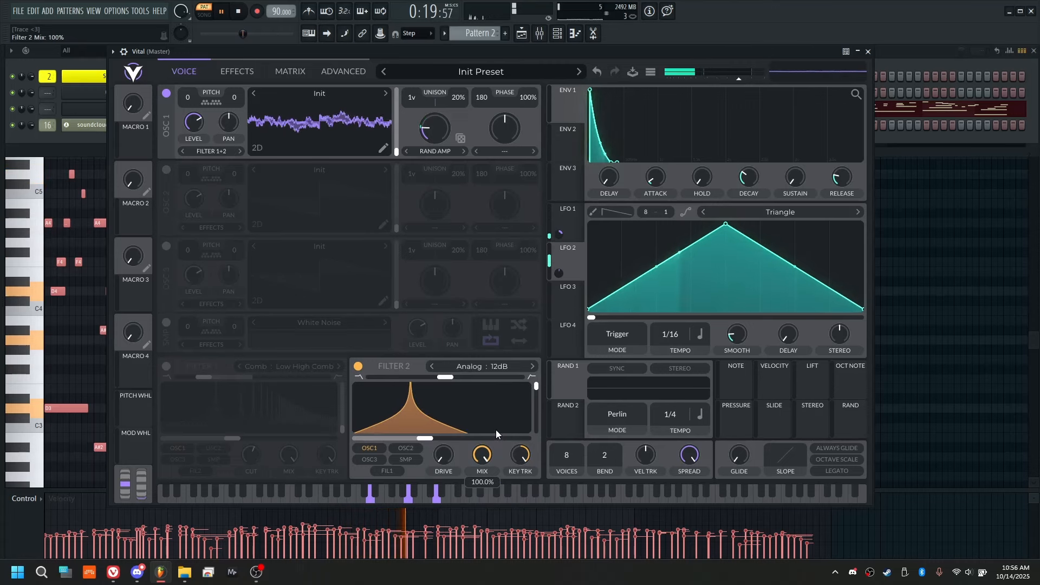
pyautogui.moveTo(479, 447); pyautogui.dragTo(480, 468)
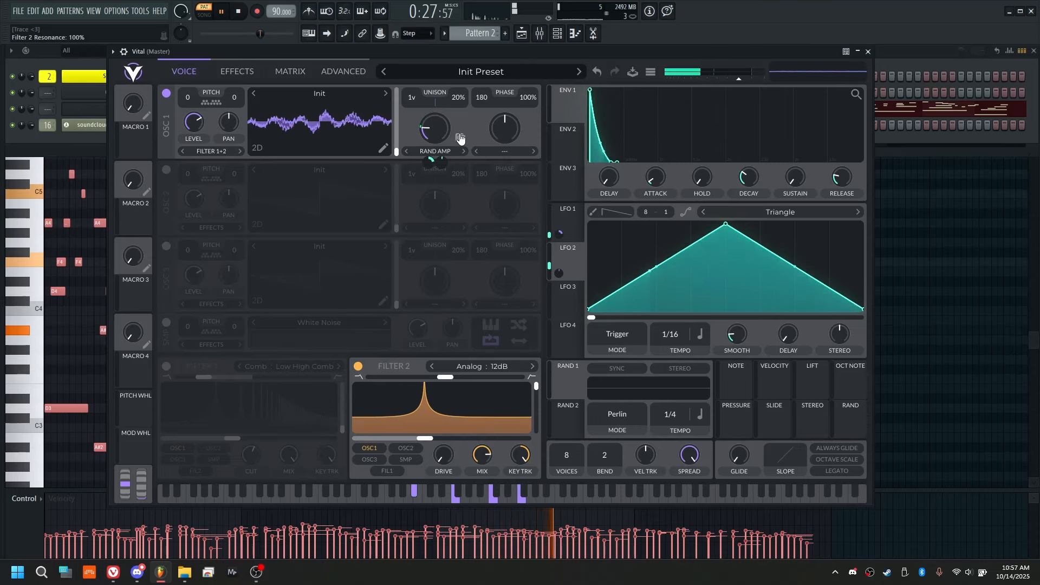
# Replace Filter 2 with Filter 1, raise Filter 1's resonance to 100%, and slightly lower its blend while auditioning the pattern.
pyautogui.click(358, 367)
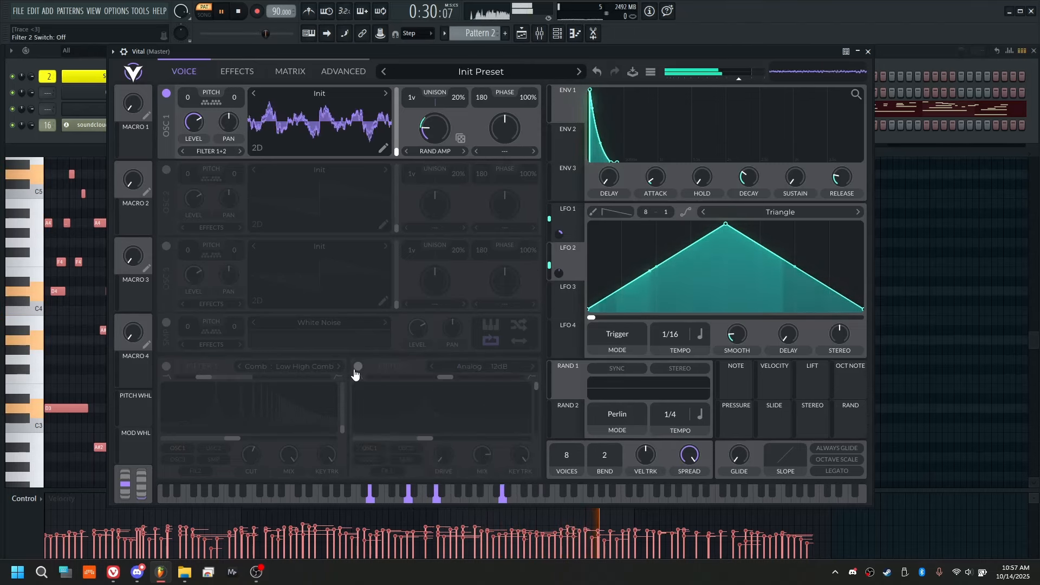
pyautogui.click(166, 367)
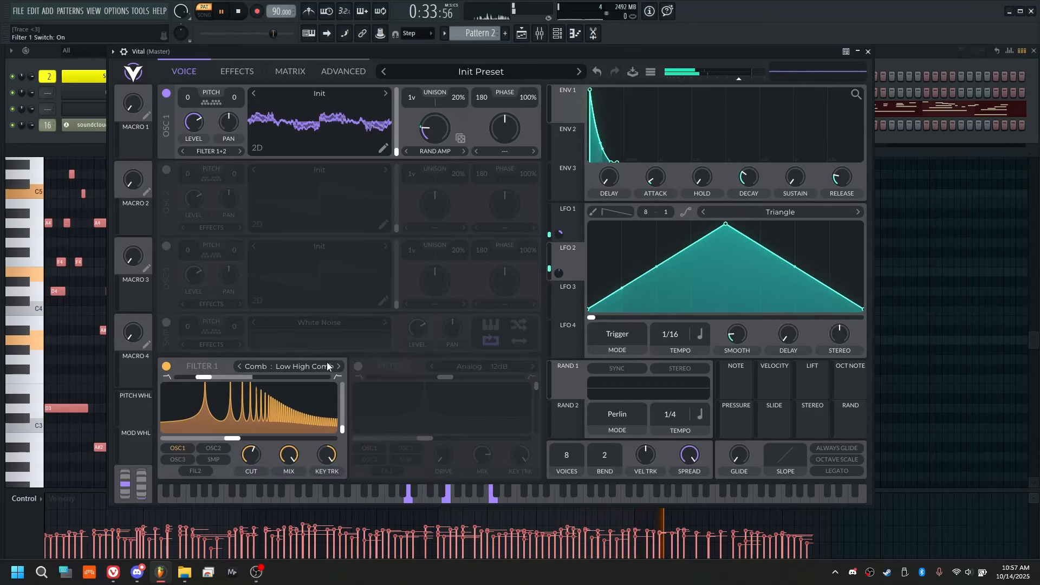
pyautogui.moveTo(341, 430); pyautogui.dragTo(341, 388)
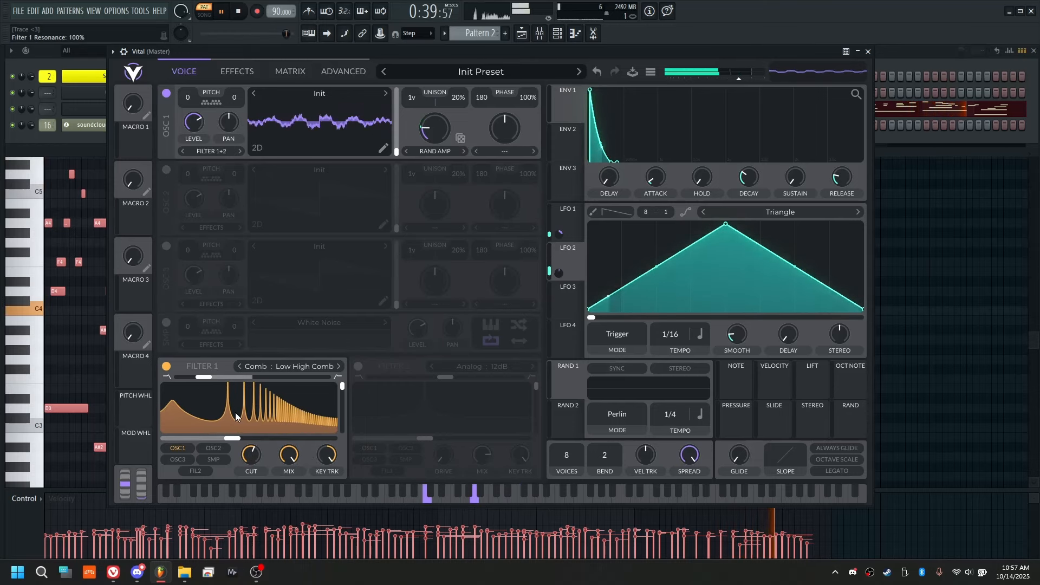
pyautogui.moveTo(200, 381); pyautogui.dragTo(193, 382)
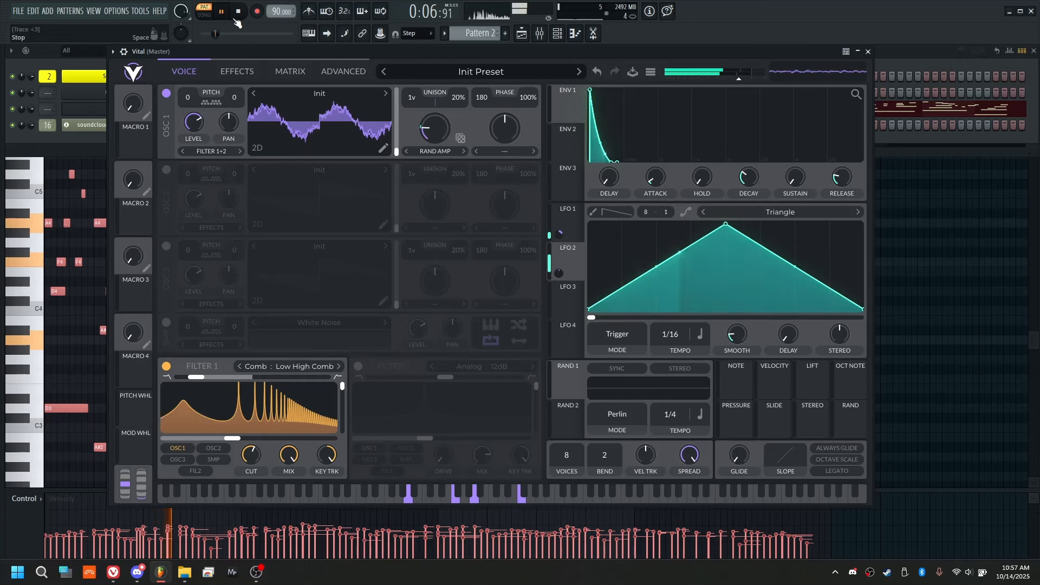
pyautogui.press('space')
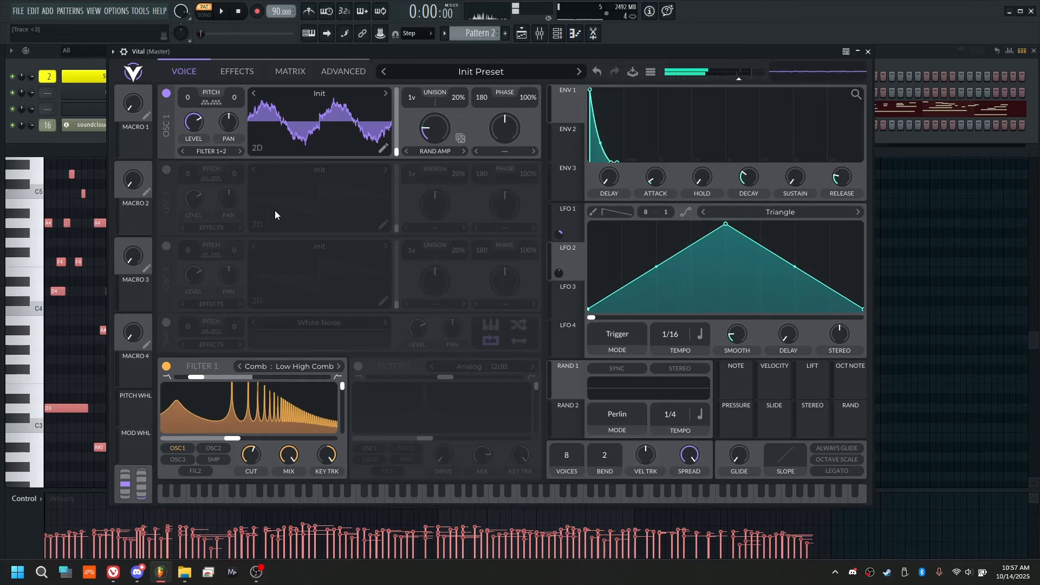
# Enable the White Noise sample source, route it into Filter 1, and briefly play the pattern.
pyautogui.click(166, 325)
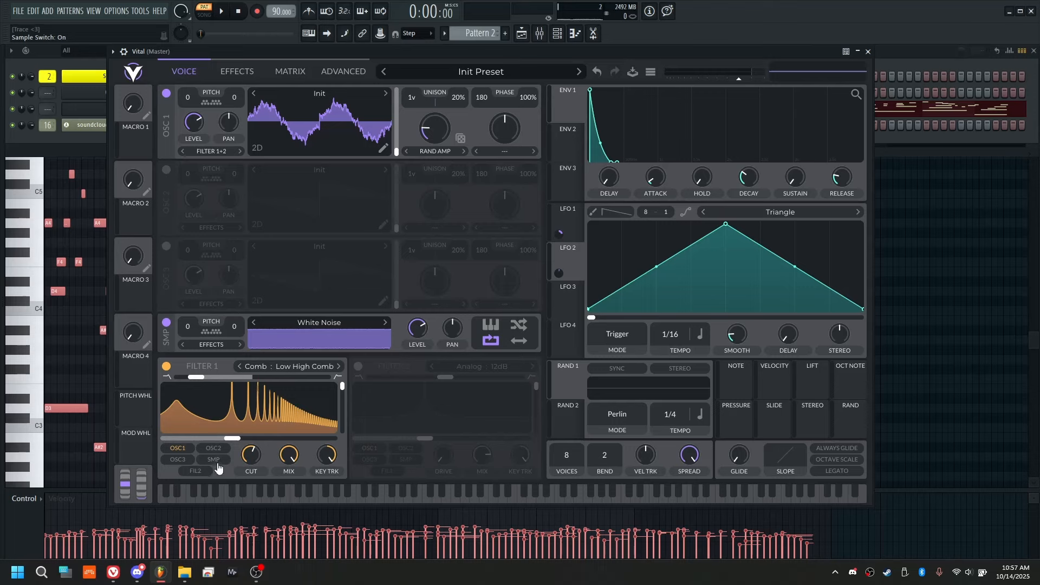
pyautogui.click(222, 11)
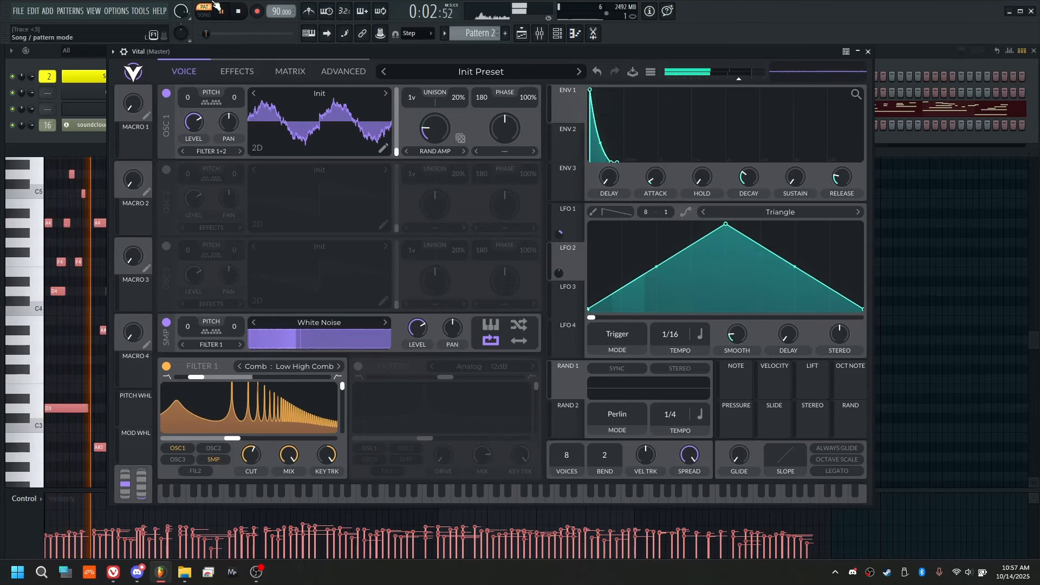
pyautogui.press('space')
# Set the sample level to 0 and modulate it with Envelope 2, using a sustain of 0 and a decay of about 0.053 seconds.
pyautogui.click(565, 133)
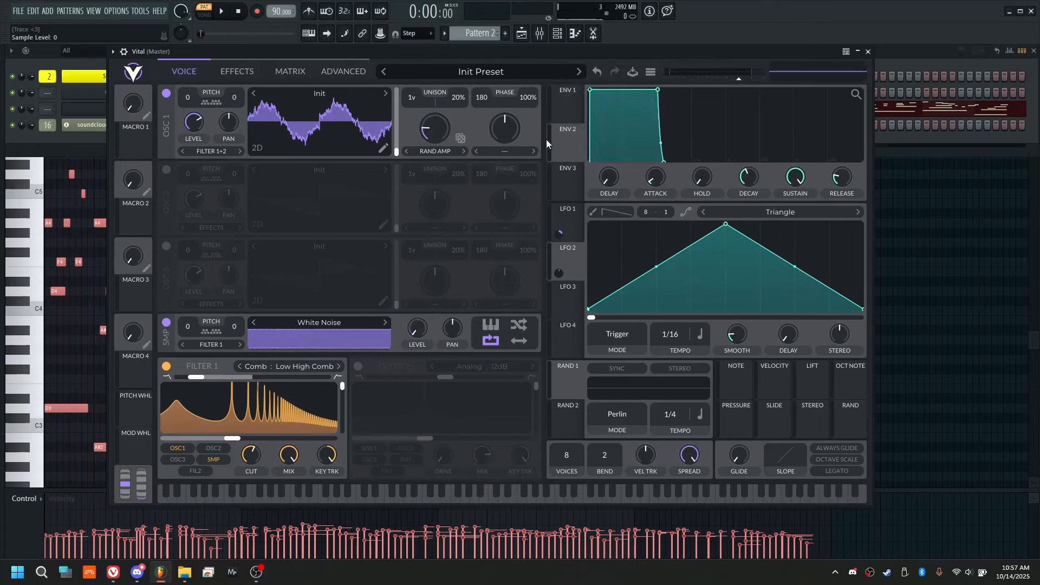
pyautogui.moveTo(563, 142); pyautogui.dragTo(418, 331)
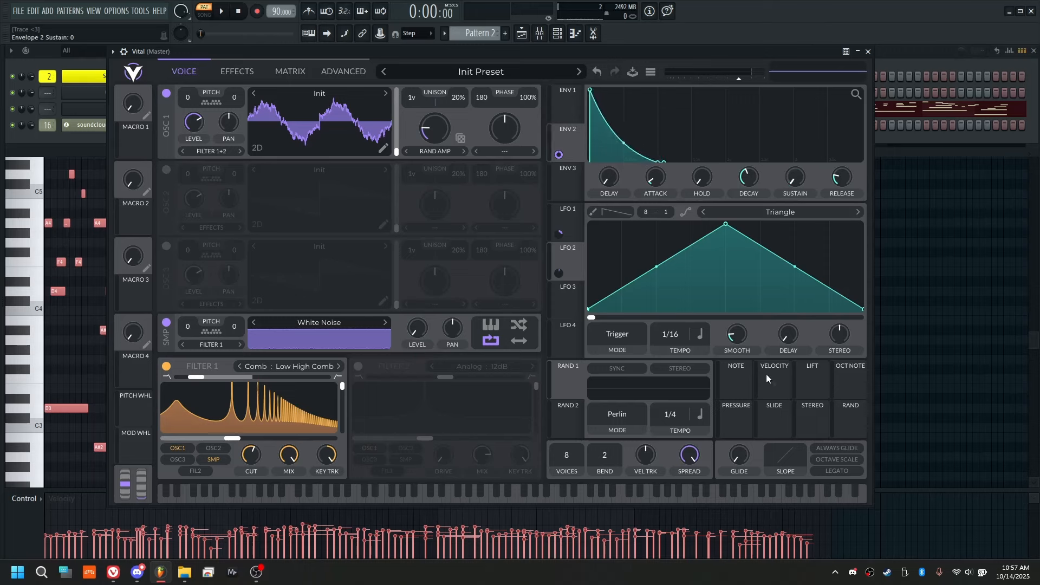
pyautogui.click(223, 12)
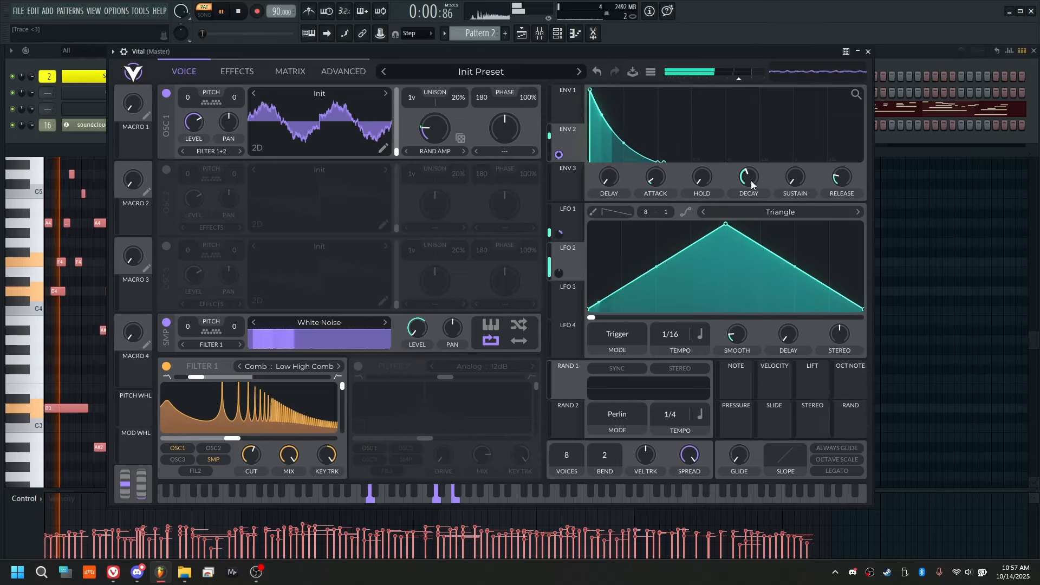
pyautogui.moveTo(751, 181)
pyautogui.mouseDown()
pyautogui.moveTo(749, 189)
pyautogui.moveTo(753, 178)
pyautogui.mouseUp()
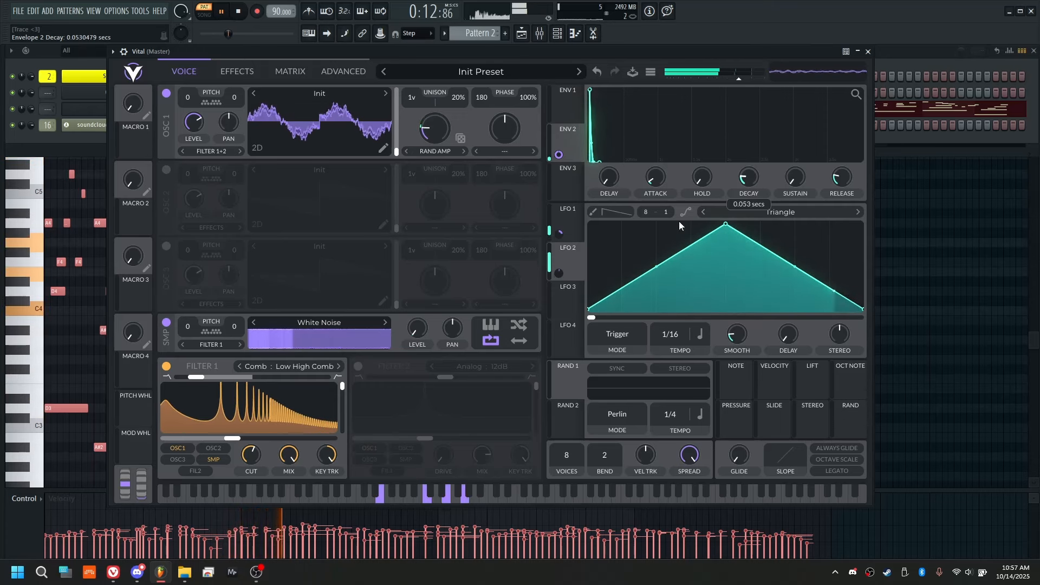
# Change the noise sample to Pink Noise and set Envelope 2's decay to about 0.2 seconds while auditioning the pattern.
pyautogui.click(323, 325)
pyautogui.scroll(-1, 612, 430)
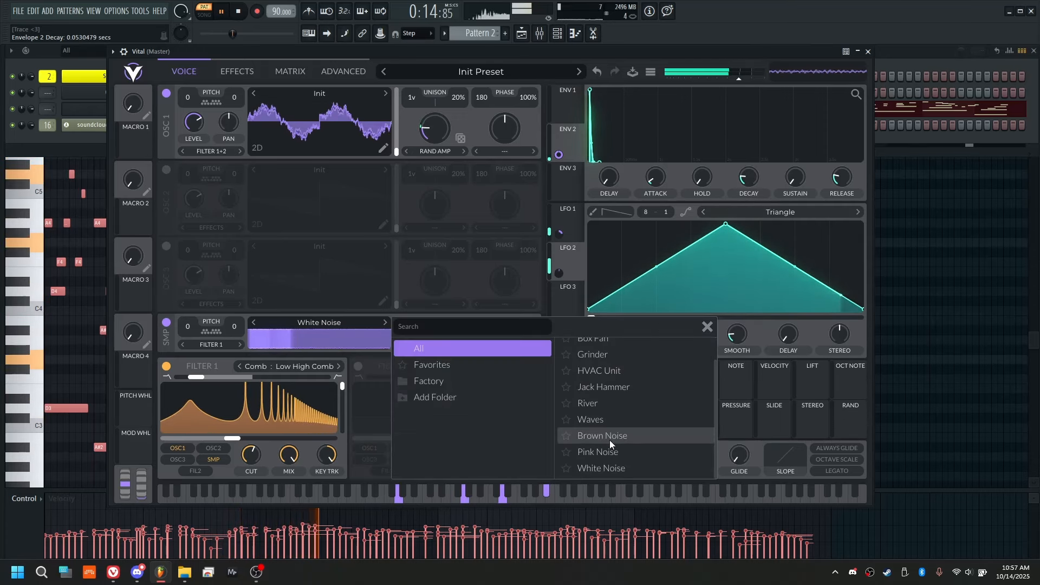
pyautogui.click(601, 452)
pyautogui.click(323, 355)
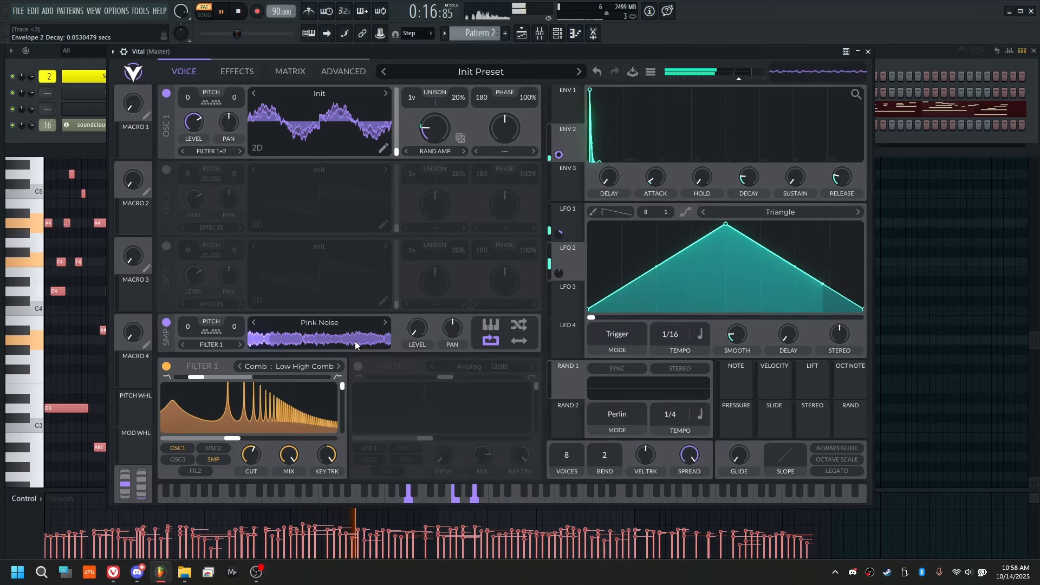
pyautogui.moveTo(740, 167)
pyautogui.mouseDown()
pyautogui.moveTo(739, 146)
pyautogui.moveTo(740, 166)
pyautogui.mouseUp()
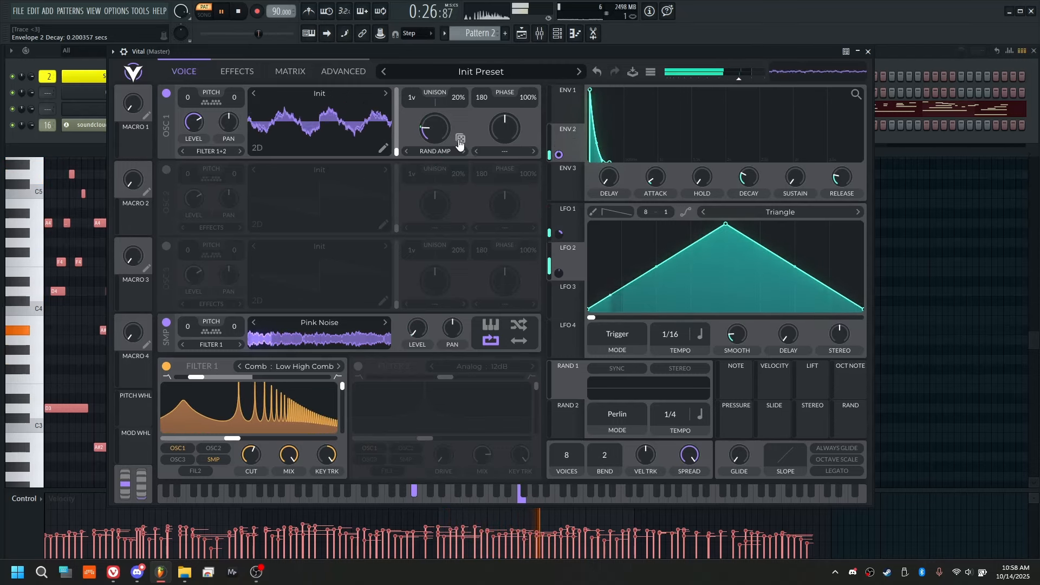
pyautogui.click(237, 8)
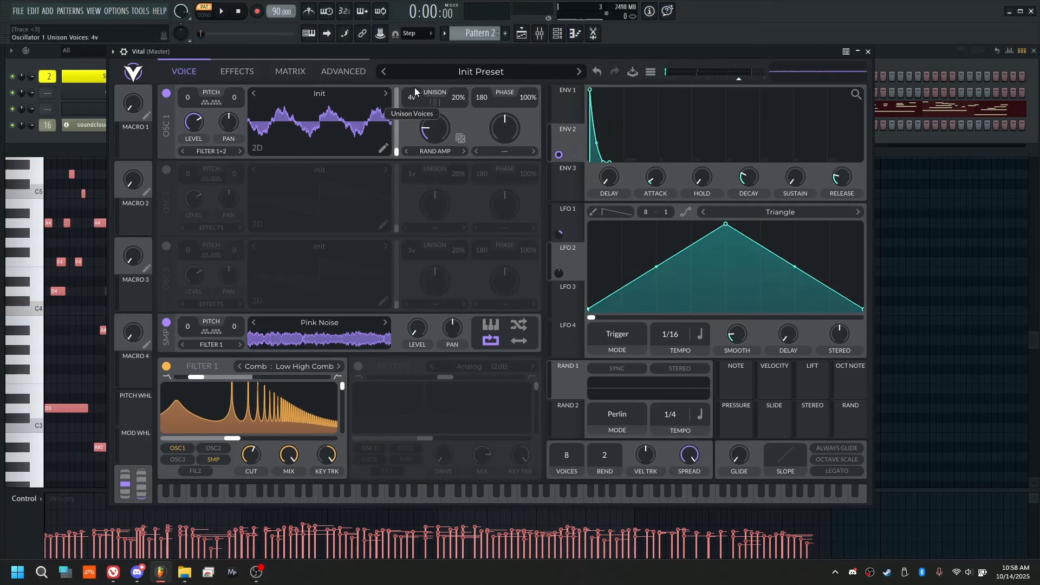
# Add unison voices to Oscillator 1 and raise its spectral morph spread to about 27.83% while playing the pattern.
pyautogui.scroll(-1, 411, 93)
pyautogui.click(339, 72)
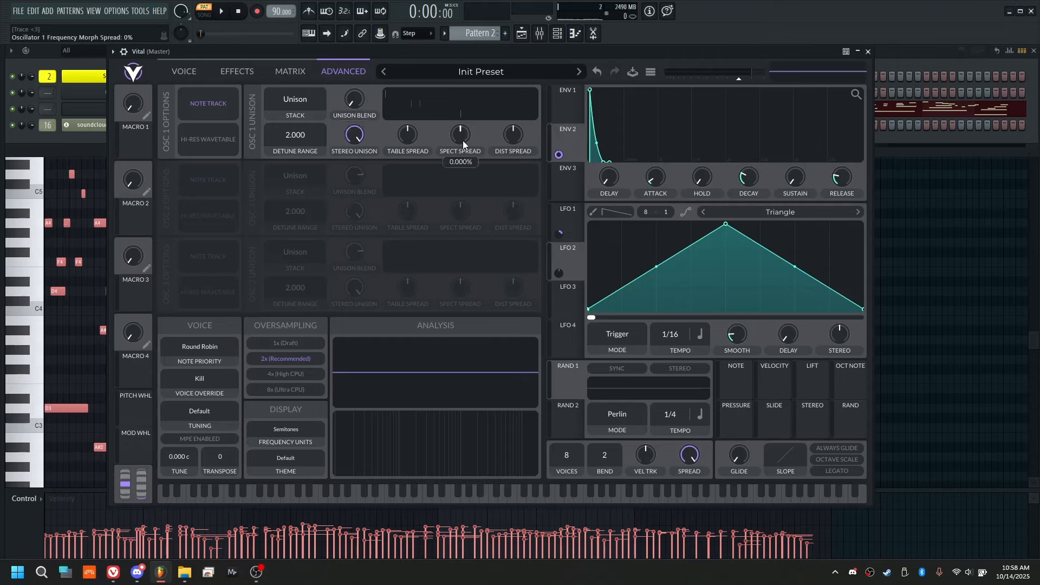
pyautogui.click(229, 20)
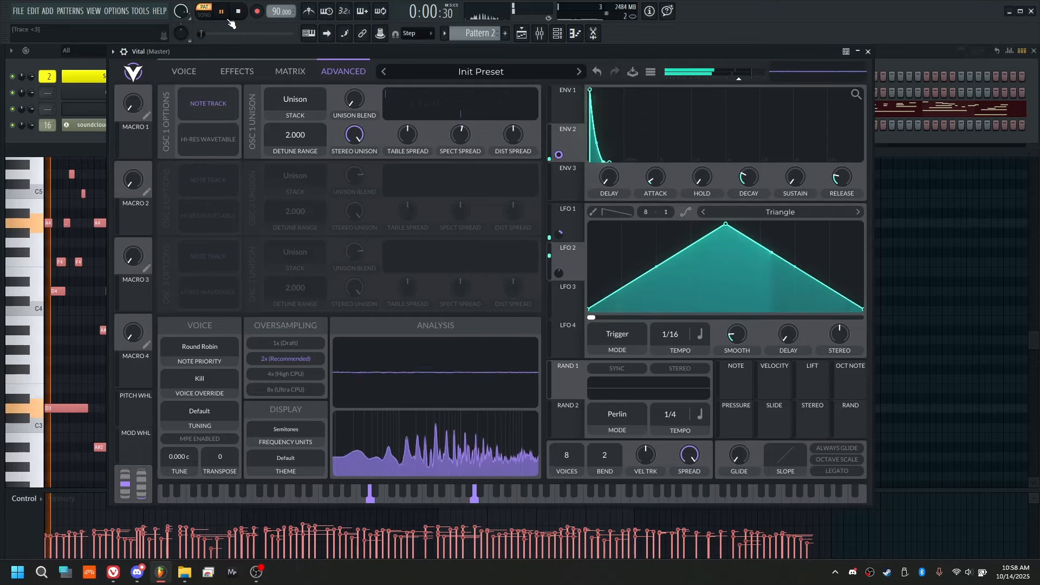
pyautogui.moveTo(463, 136); pyautogui.dragTo(465, 133)
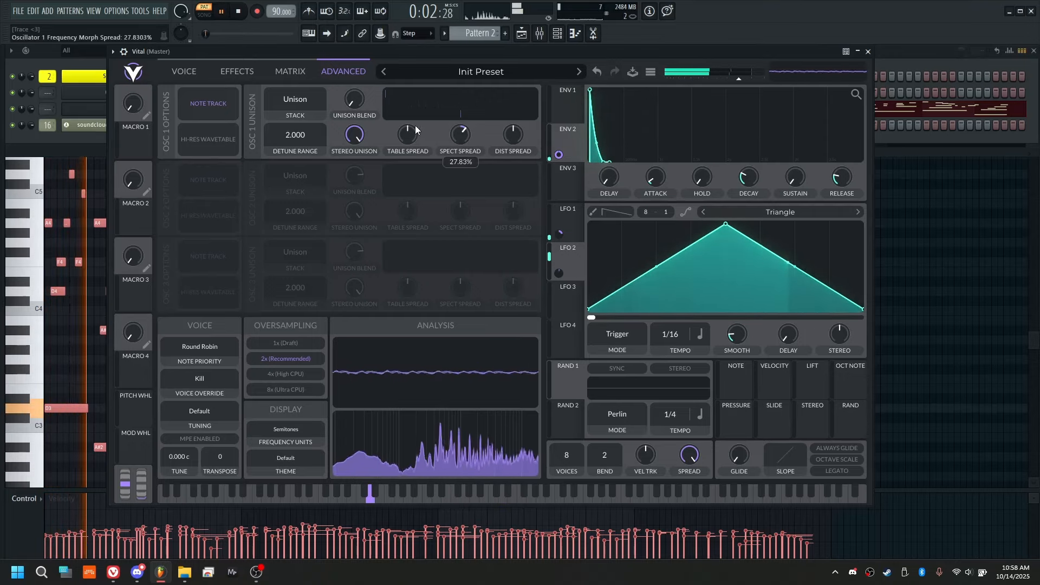
# Raise Oscillator 1's unison blend and stereo unison to maximum and set its detune range to 0 while the pattern plays.
pyautogui.moveTo(354, 102); pyautogui.dragTo(354, 52)
pyautogui.moveTo(354, 141); pyautogui.dragTo(327, 230)
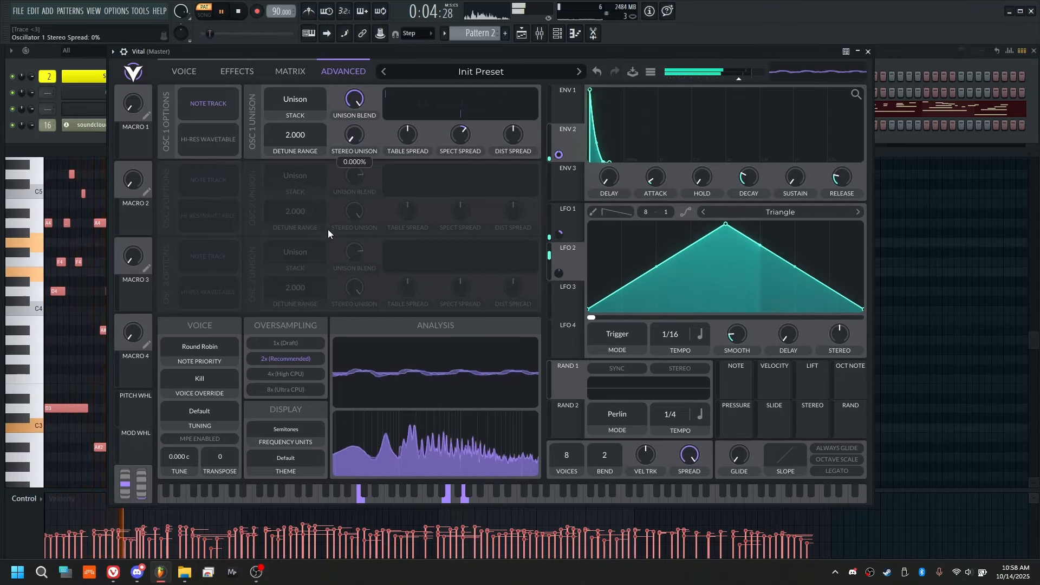
pyautogui.moveTo(354, 133); pyautogui.dragTo(418, 33)
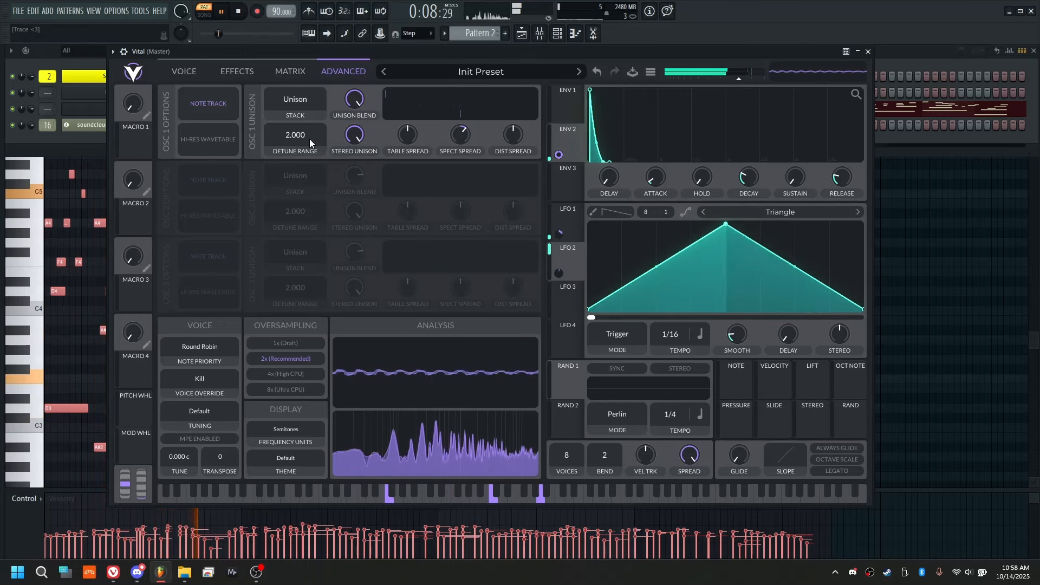
pyautogui.click(185, 69)
# Review the voice and effects settings, and raise Oscillator 1's spectral morph spread to about 53.01%.
pyautogui.moveTo(441, 160)
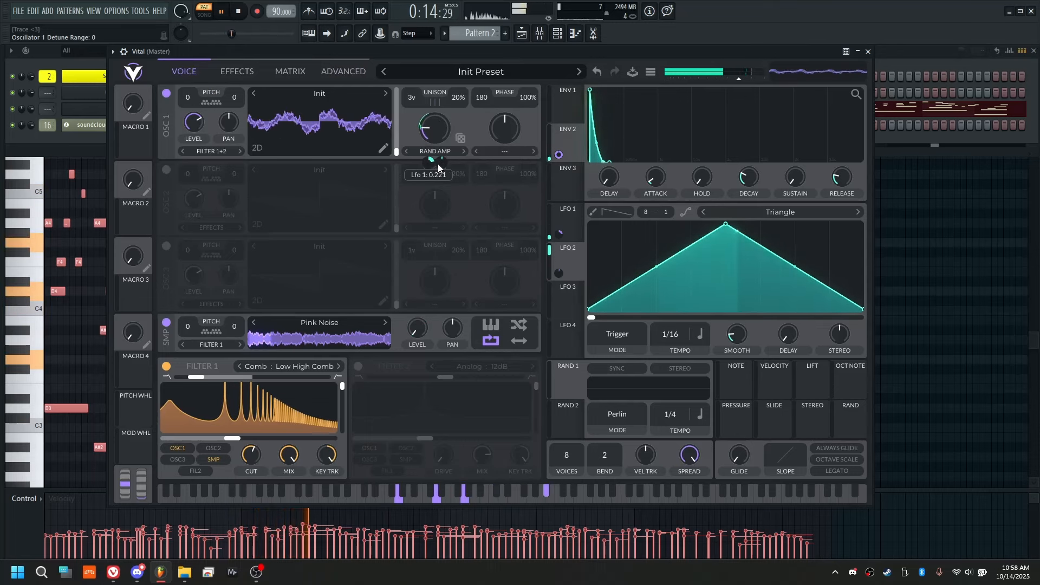
pyautogui.click(281, 73)
pyautogui.click(249, 72)
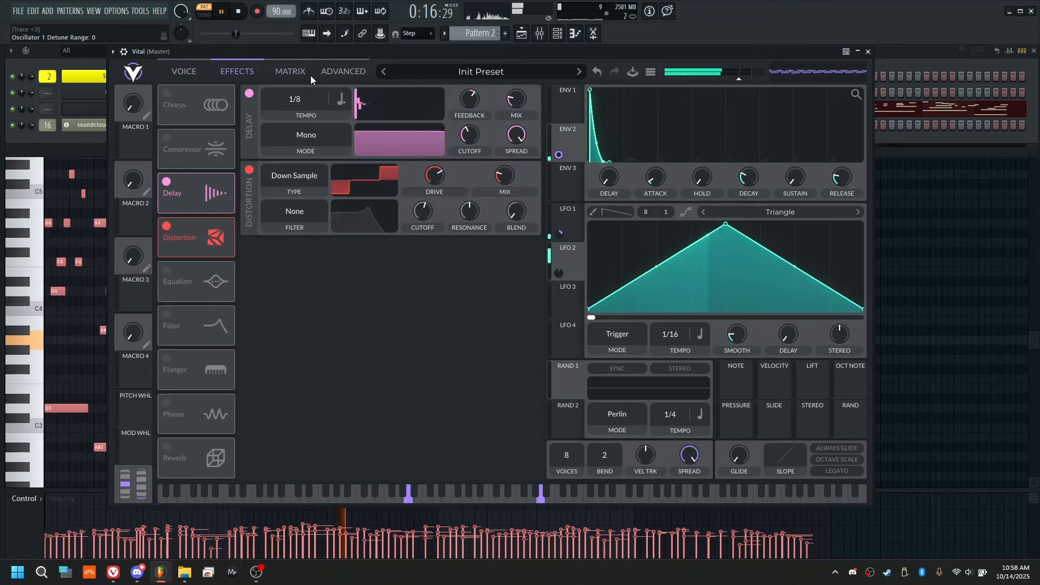
pyautogui.click(343, 74)
pyautogui.moveTo(463, 141); pyautogui.dragTo(467, 135)
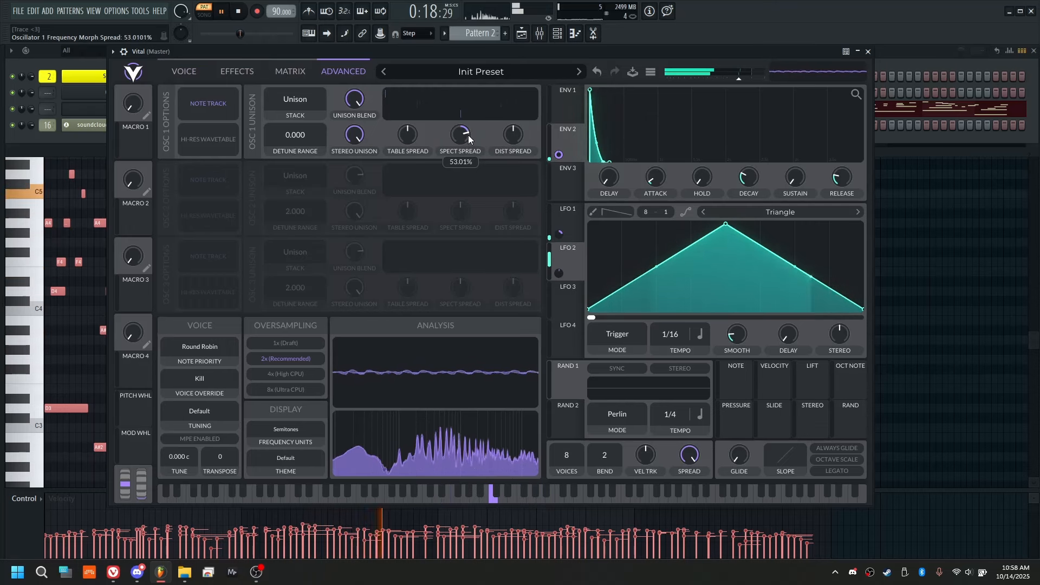
# Set Oscillator 1 to 5 unison voices with about 7.56% detune, and stop playback.
pyautogui.click(175, 67)
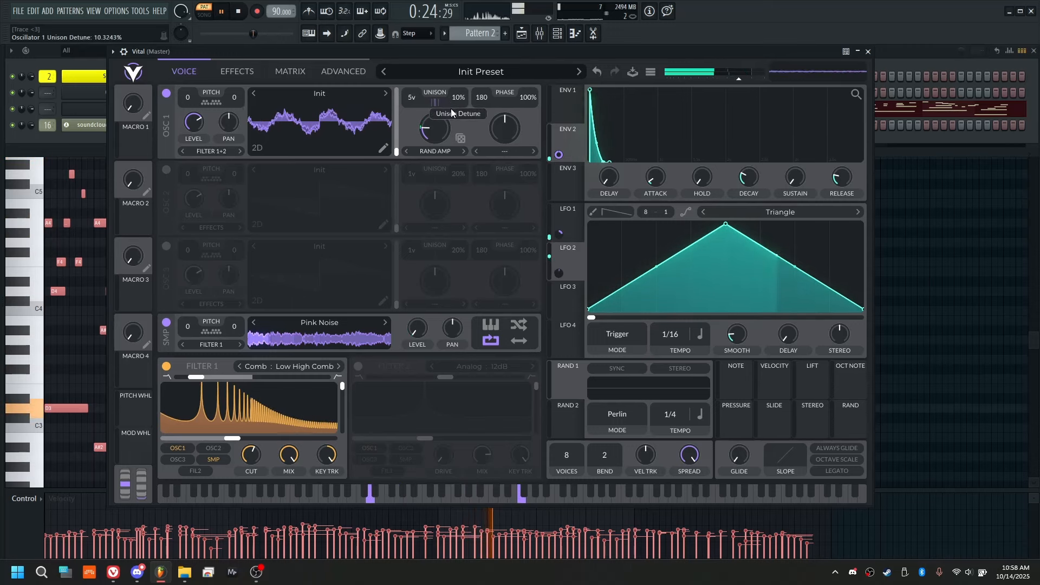
pyautogui.moveTo(451, 113); pyautogui.dragTo(459, 136)
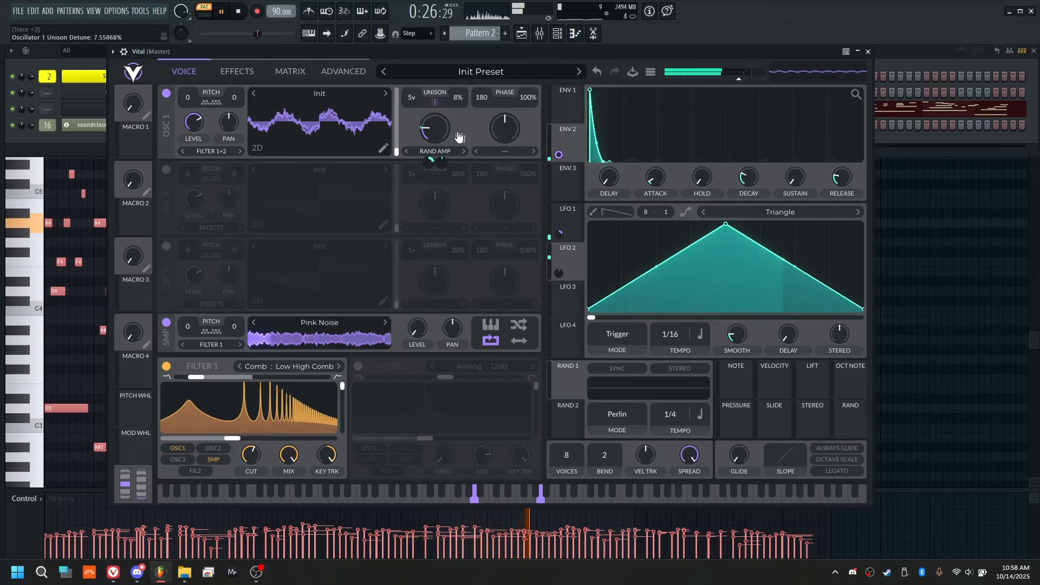
pyautogui.click(241, 11)
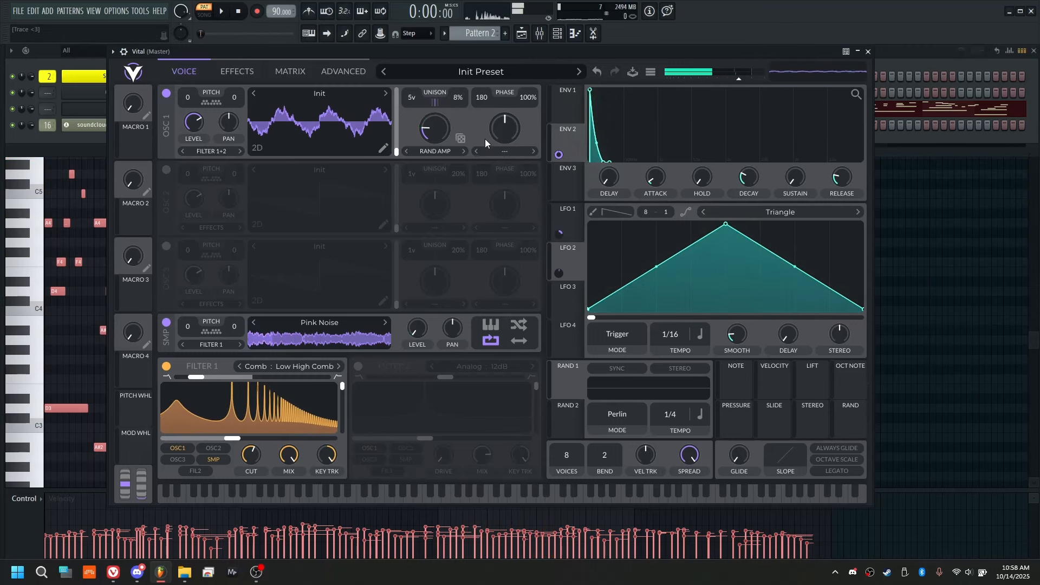
# Play the pattern and raise Oscillator 1's spectral morph amount to about 52.65%.
pyautogui.click(220, 11)
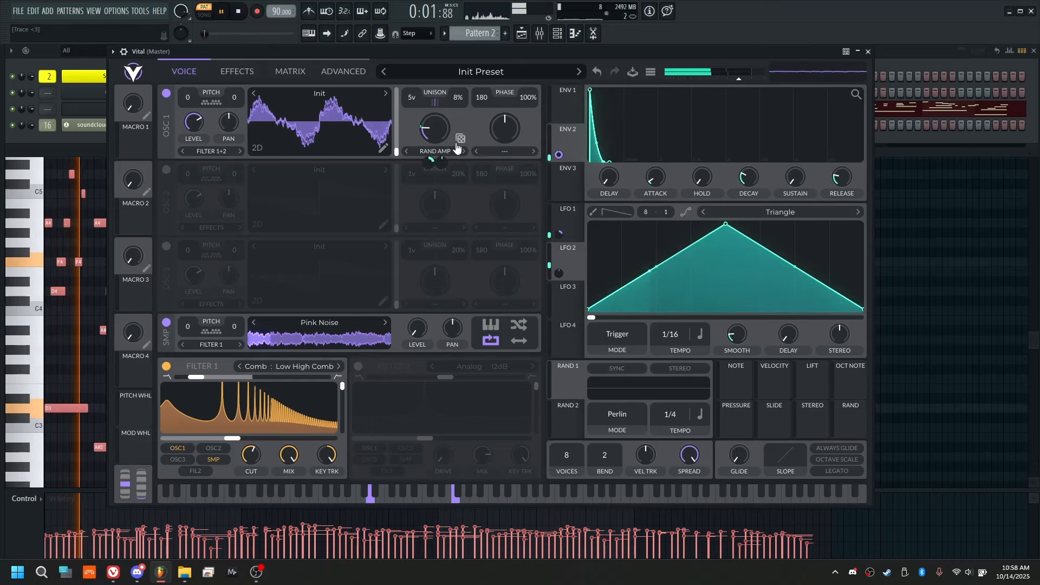
pyautogui.moveTo(440, 135); pyautogui.dragTo(448, 116)
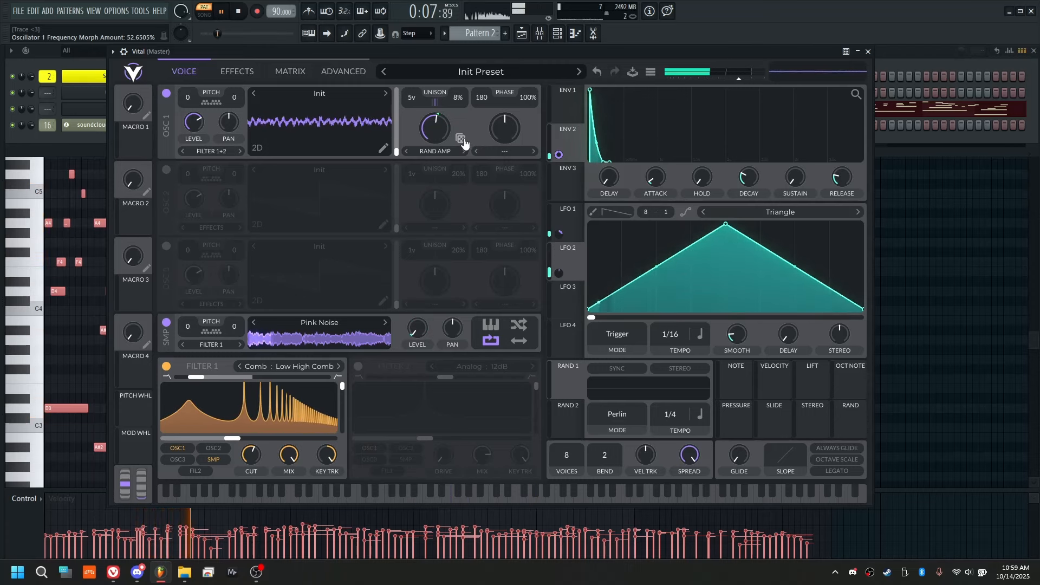
pyautogui.moveTo(437, 161)
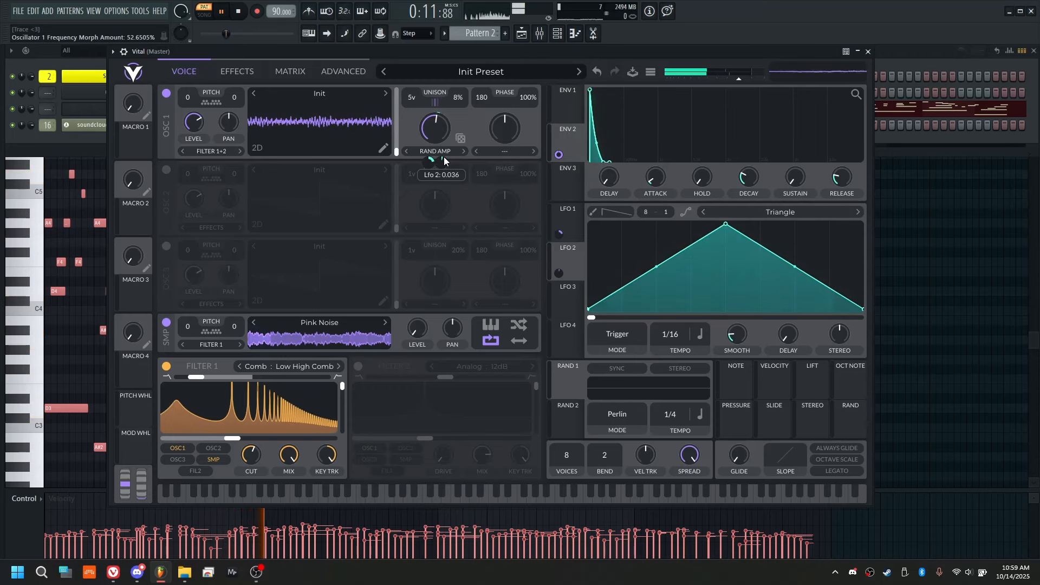
# Set Envelope 1's decay to about 0.72 seconds and lower Filter 1's comb cut to about 30.31 semitones.
pyautogui.moveTo(748, 182); pyautogui.dragTo(749, 172)
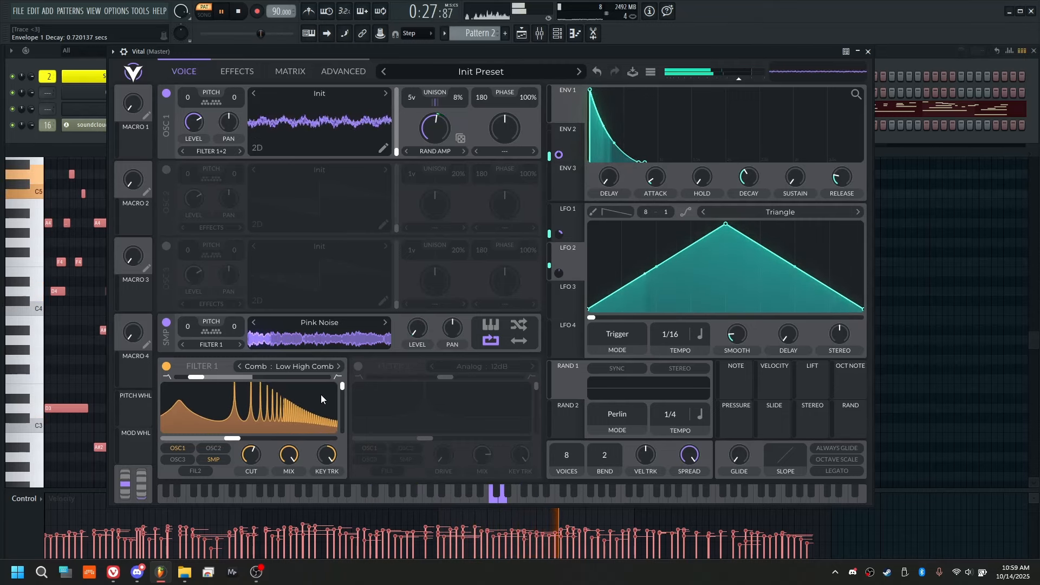
pyautogui.moveTo(258, 462); pyautogui.dragTo(257, 474)
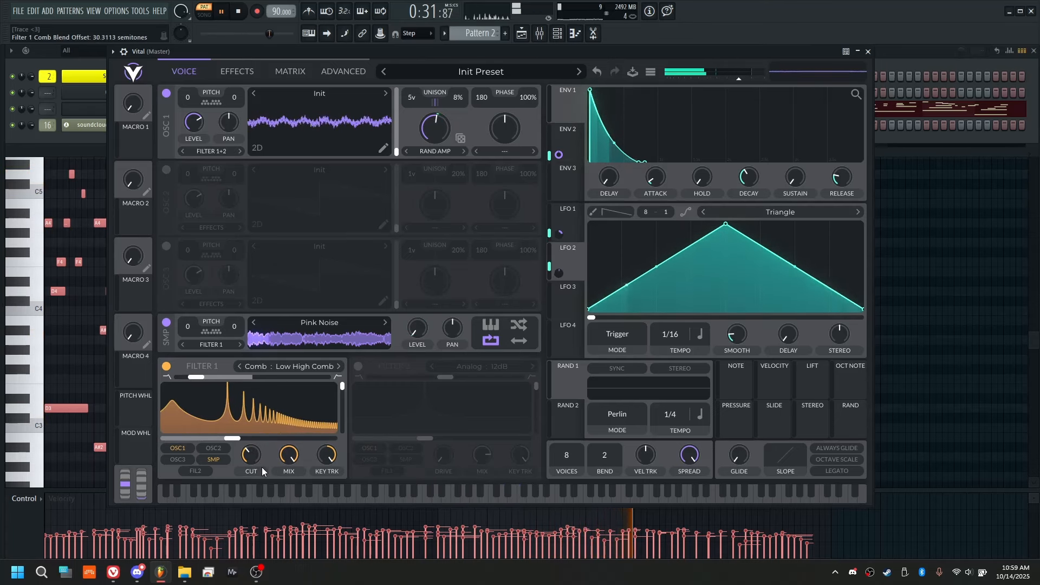
# Enable the Reverb effect and move it directly after Distortion in the effect chain.
pyautogui.click(237, 71)
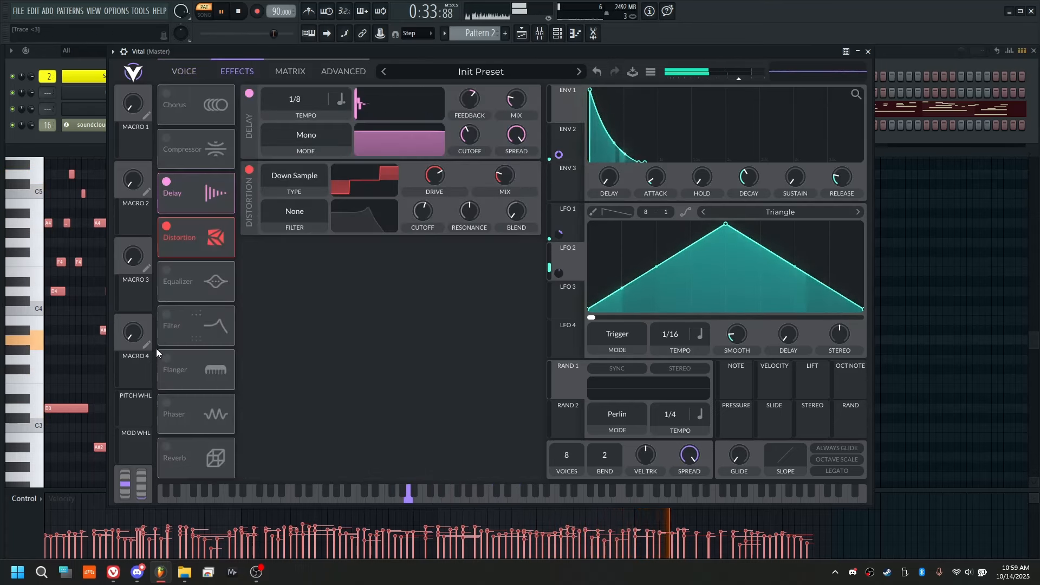
pyautogui.click(166, 446)
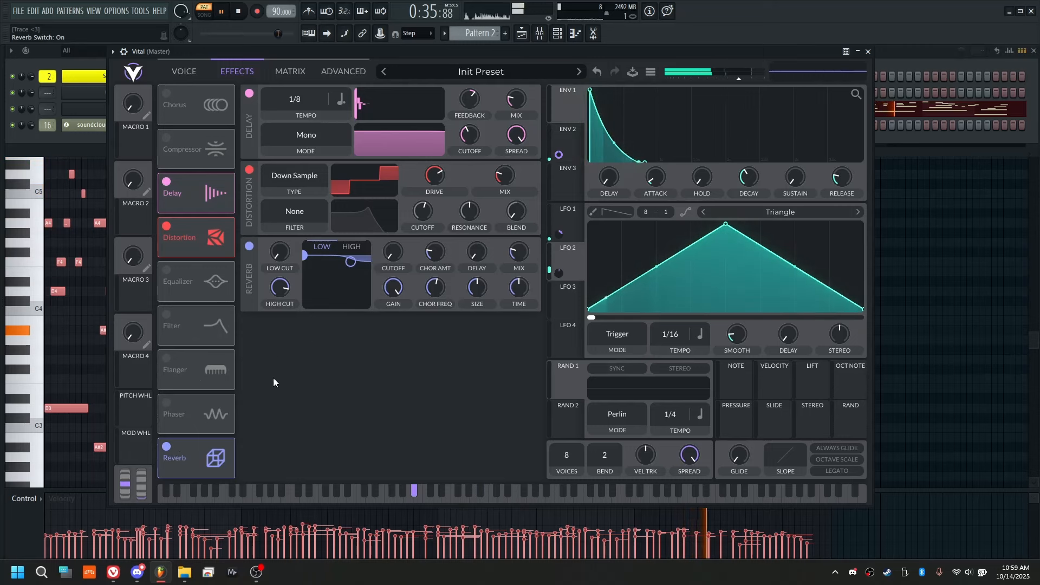
pyautogui.moveTo(209, 402); pyautogui.dragTo(196, 252)
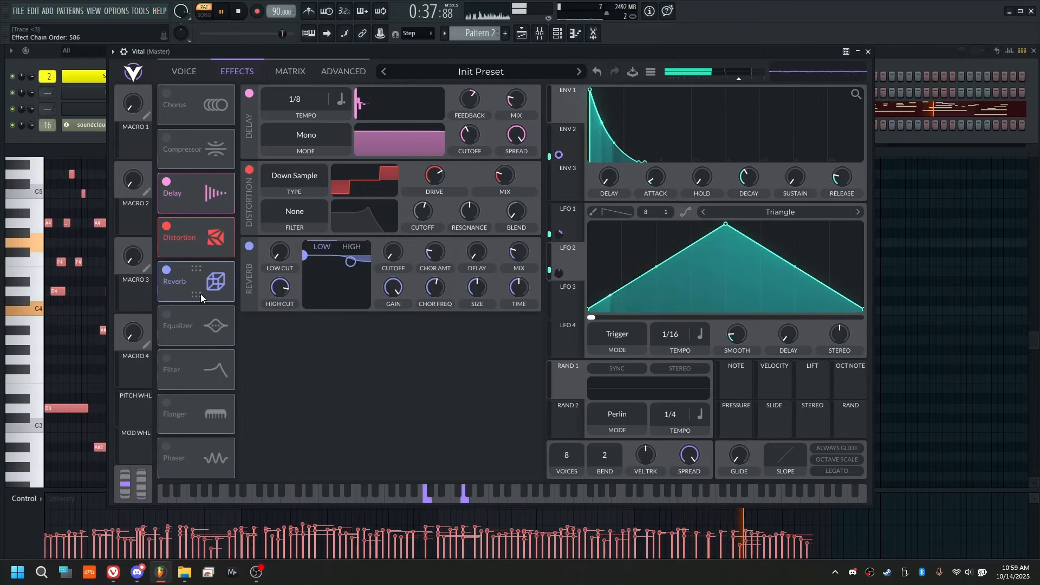
# Enable the multiband Compressor, reduce its mix to about 0.549, and stop playback.
pyautogui.click(166, 138)
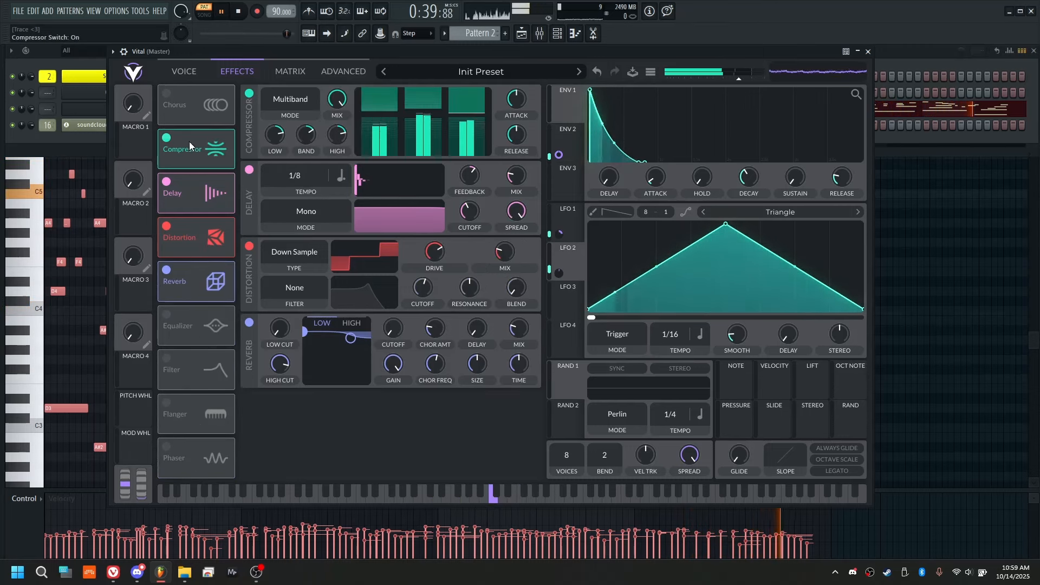
pyautogui.moveTo(340, 100); pyautogui.dragTo(329, 132)
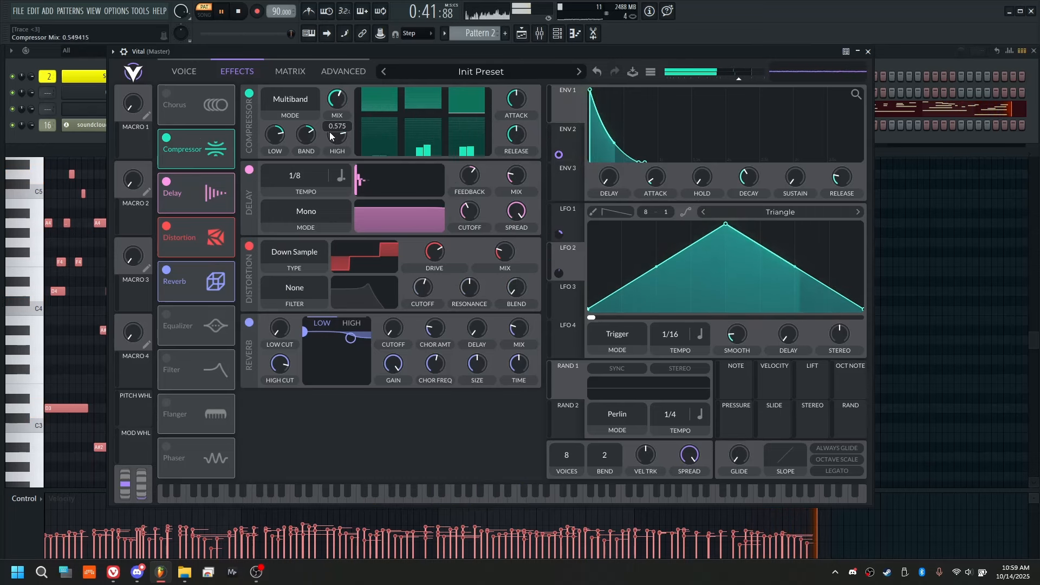
pyautogui.click(238, 12)
# Audition the pattern from the start while lowering Oscillator 1's spectral morph amount to about 40.72%, and stop playback.
pyautogui.click(179, 70)
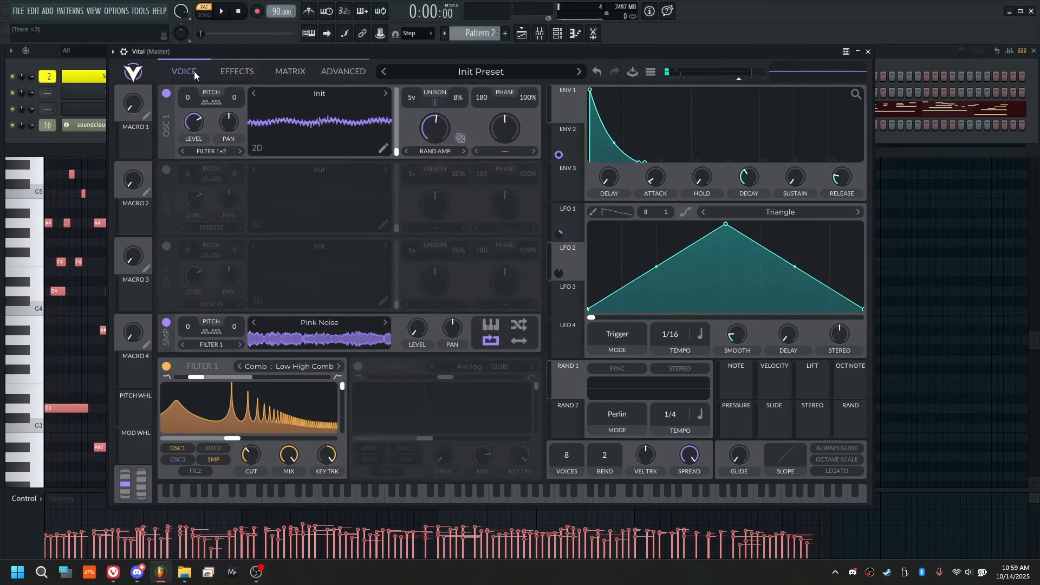
pyautogui.click(226, 11)
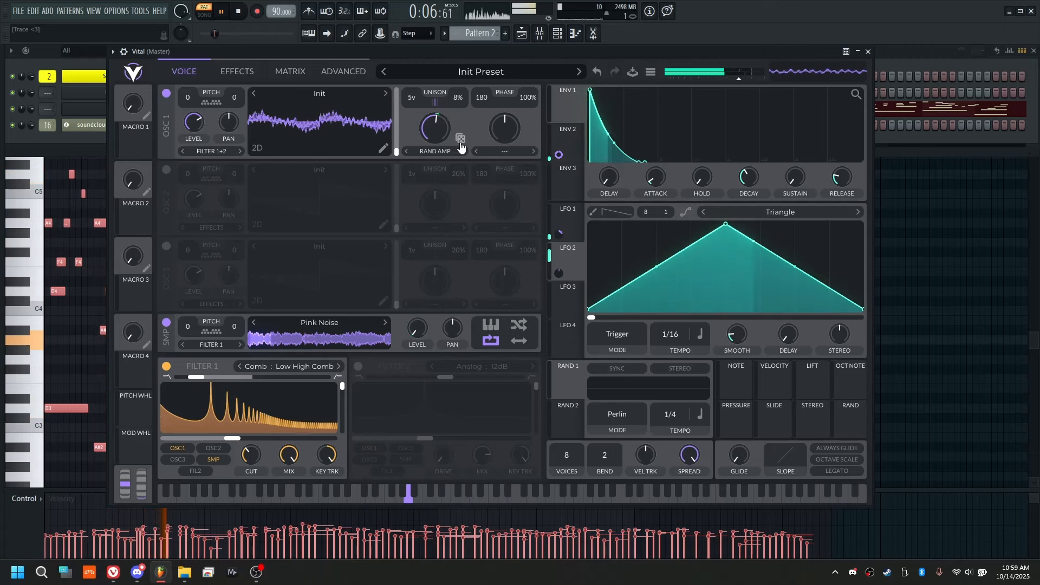
pyautogui.moveTo(431, 128); pyautogui.dragTo(427, 138)
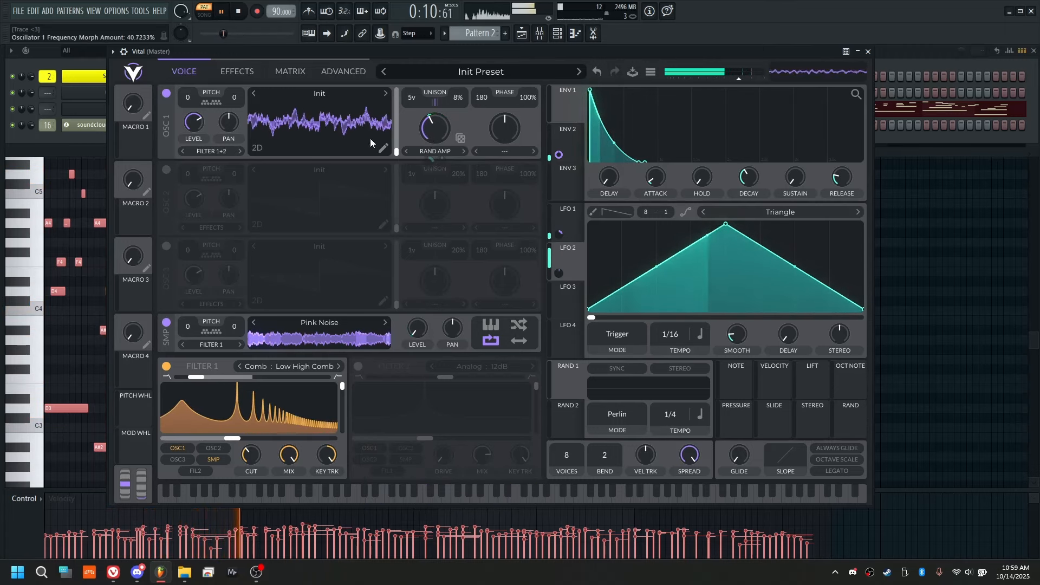
pyautogui.press('space')
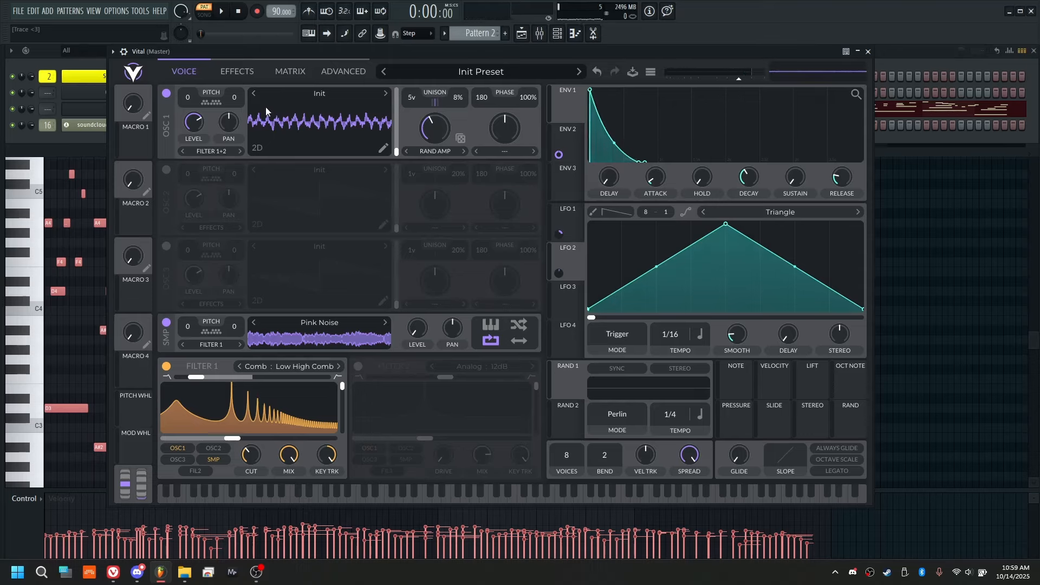
# Browse Oscillator 1's wavetables and load Clicky Robot from the Glorkglunk folder.
pyautogui.click(322, 95)
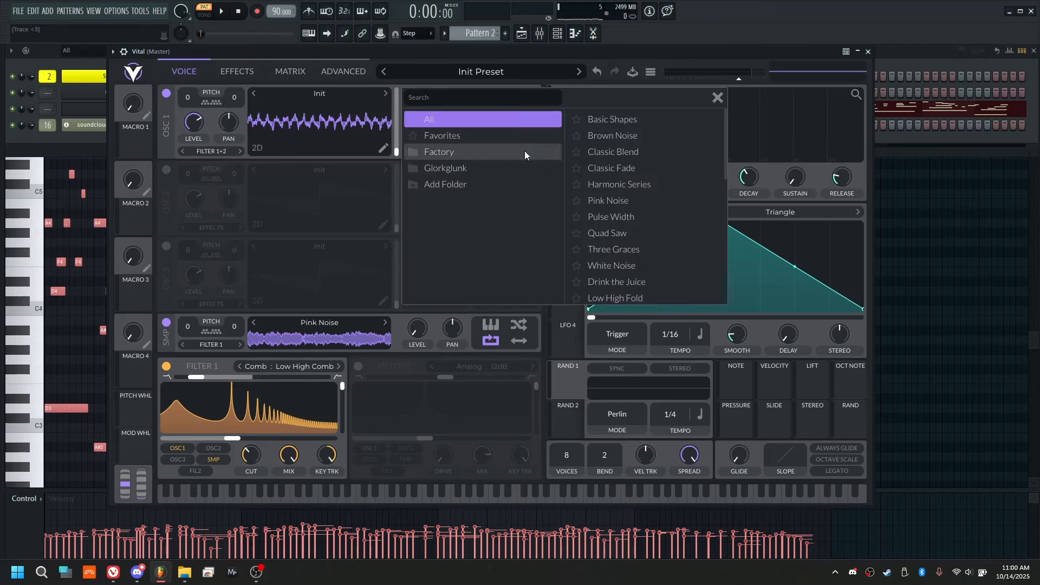
pyautogui.scroll(-3, 643, 236)
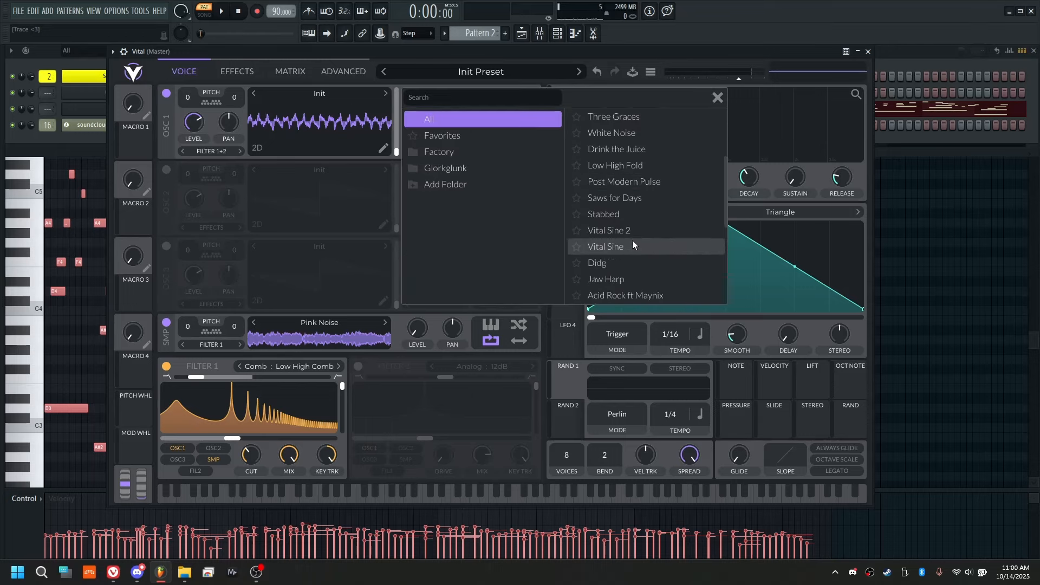
pyautogui.scroll(-3, 633, 240)
pyautogui.scroll(-2, 633, 244)
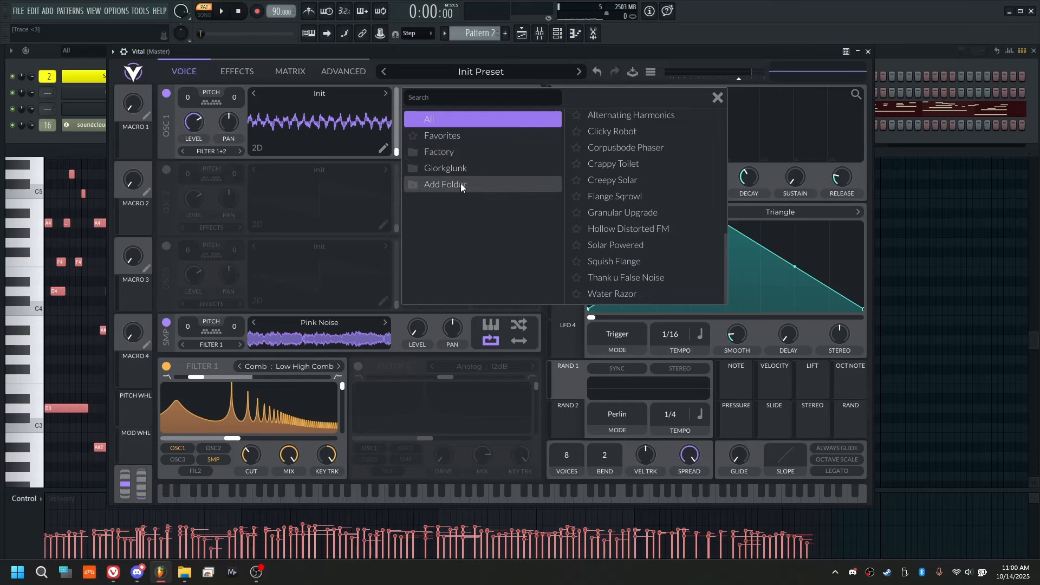
pyautogui.click(464, 168)
pyautogui.click(645, 128)
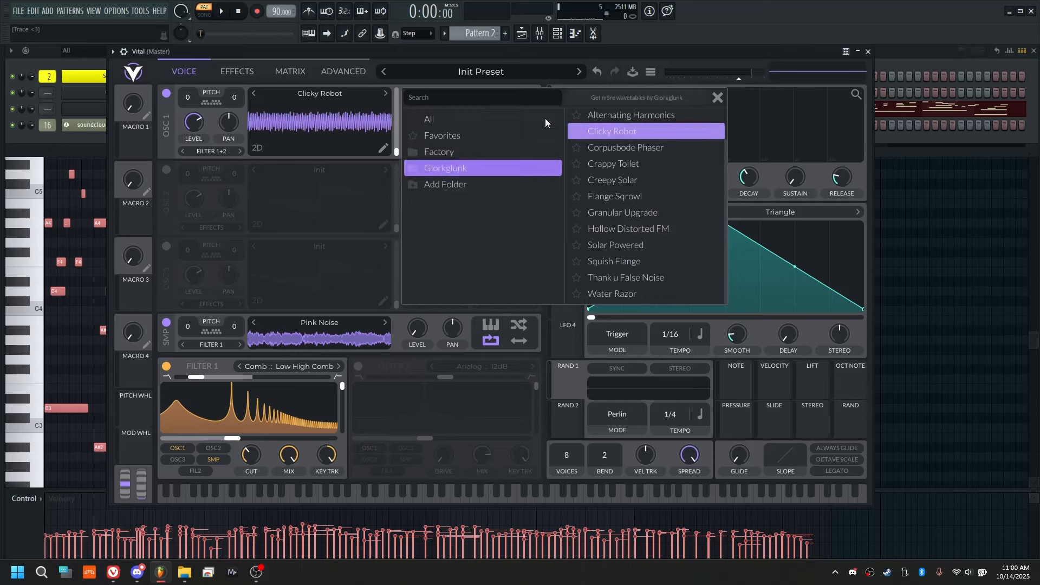
# Audition the Glorkglunk wavetables, including Alternating Harmonics, Crappy Toilet, Creepy Solar and Granular Upgrade, with the pattern playing, and keep Flange Sqrowl on Oscillator 1.
pyautogui.click(205, 12)
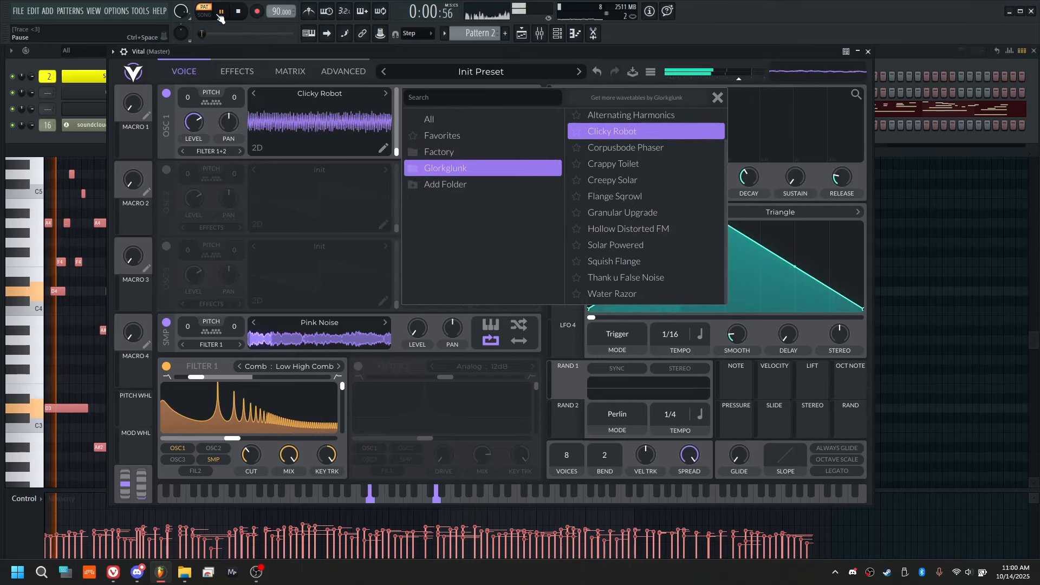
pyautogui.click(640, 116)
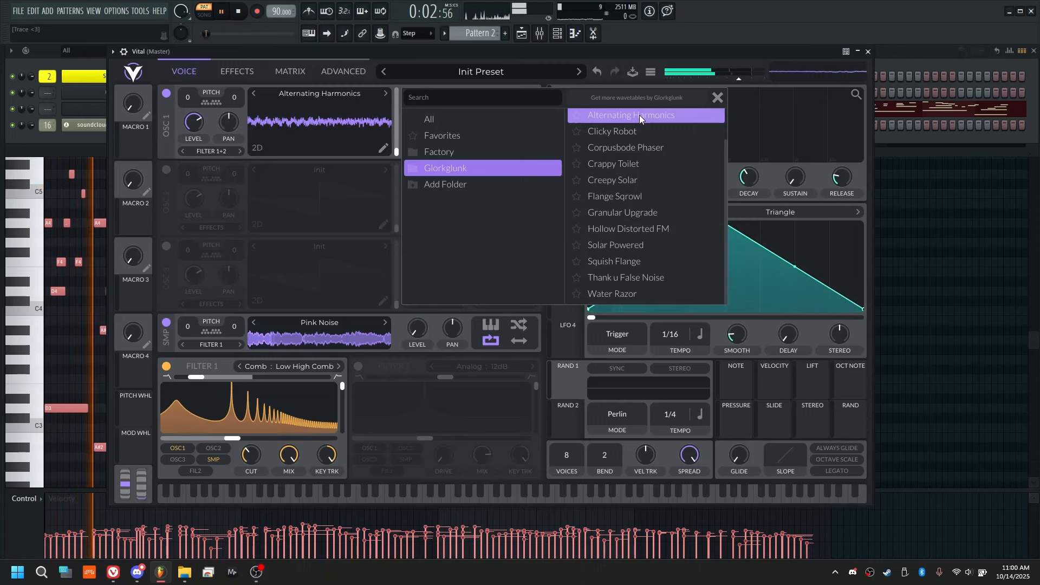
pyautogui.click(648, 165)
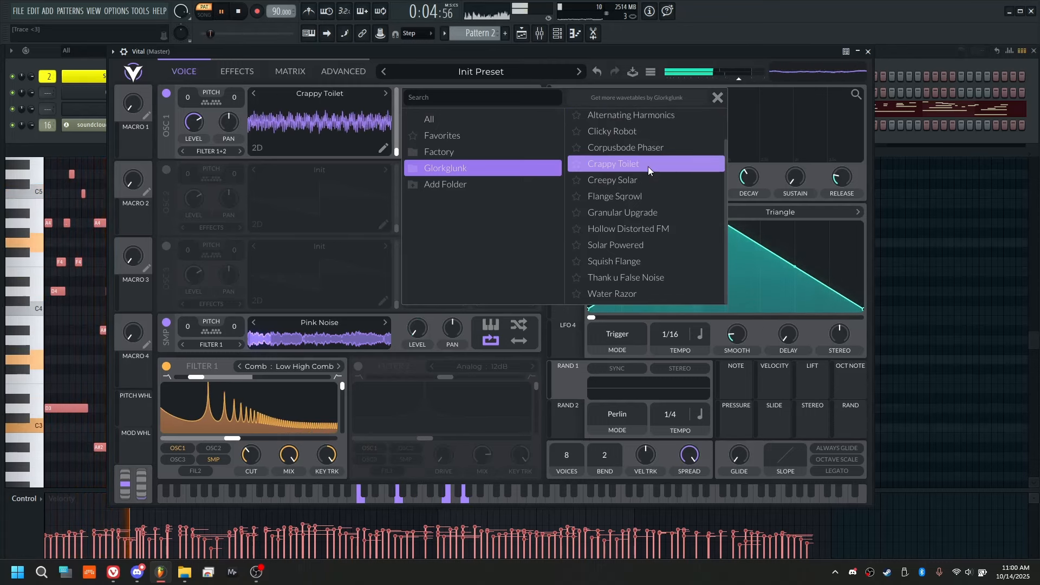
pyautogui.click(642, 179)
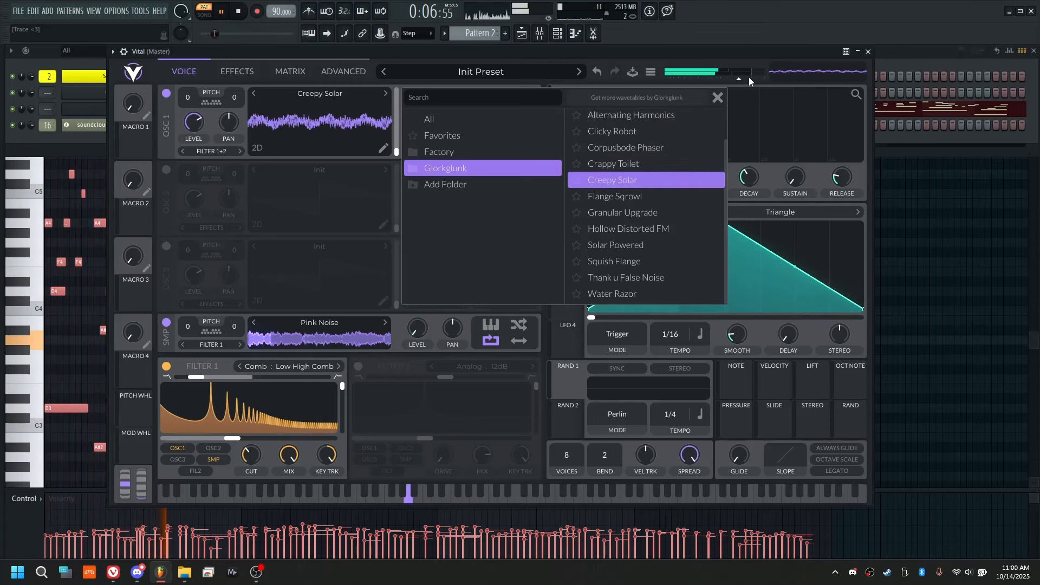
pyautogui.click(644, 198)
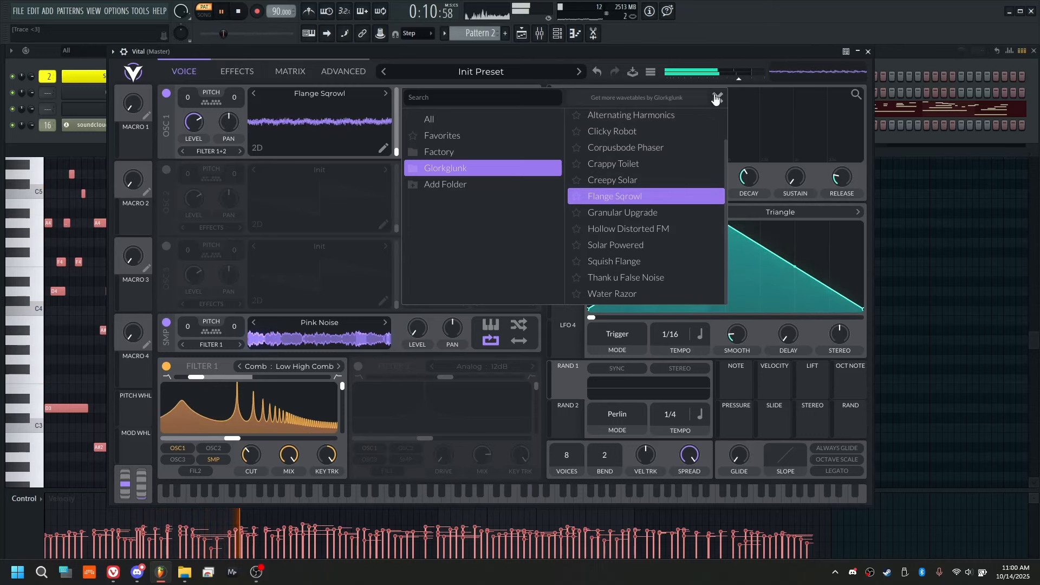
pyautogui.click(640, 217)
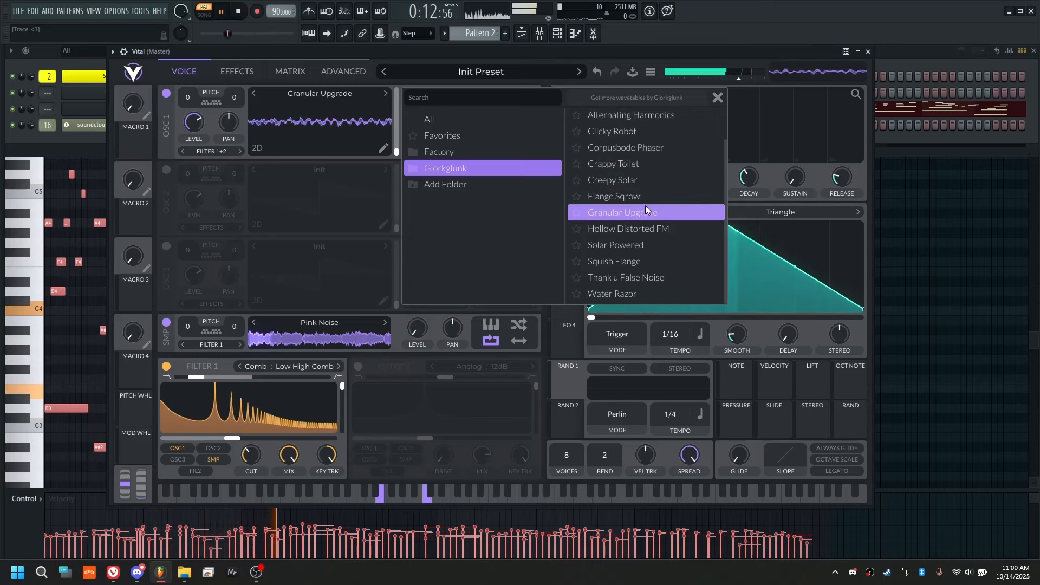
pyautogui.click(613, 196)
pyautogui.click(718, 98)
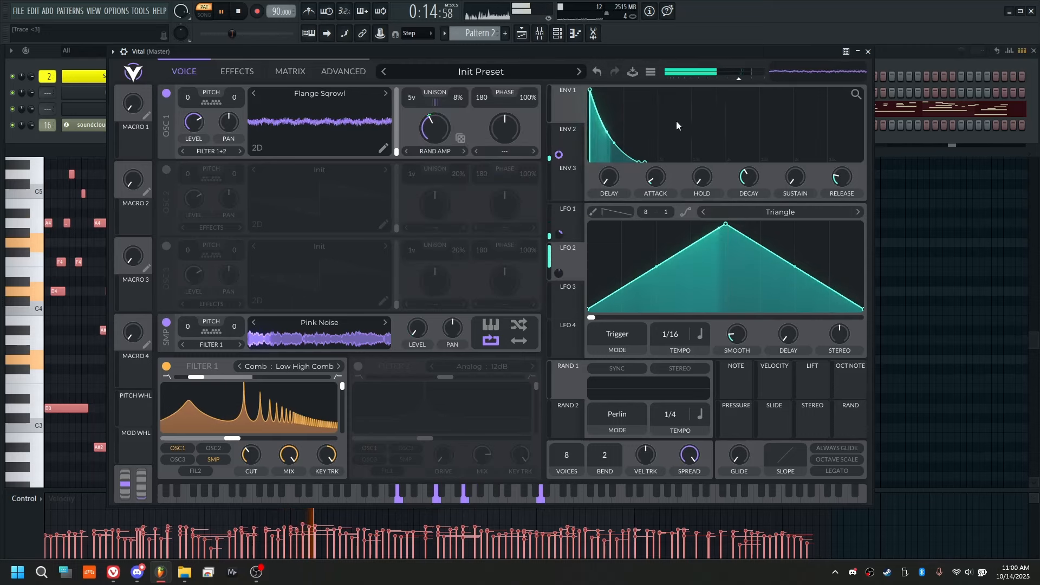
# Set Oscillator 1's spectral morph to about 42.04%, apply Quantize wave distortion at about 69.88%, and stop playback.
pyautogui.moveTo(434, 131)
pyautogui.mouseDown()
pyautogui.moveTo(453, 160)
pyautogui.moveTo(433, 119)
pyautogui.mouseUp()
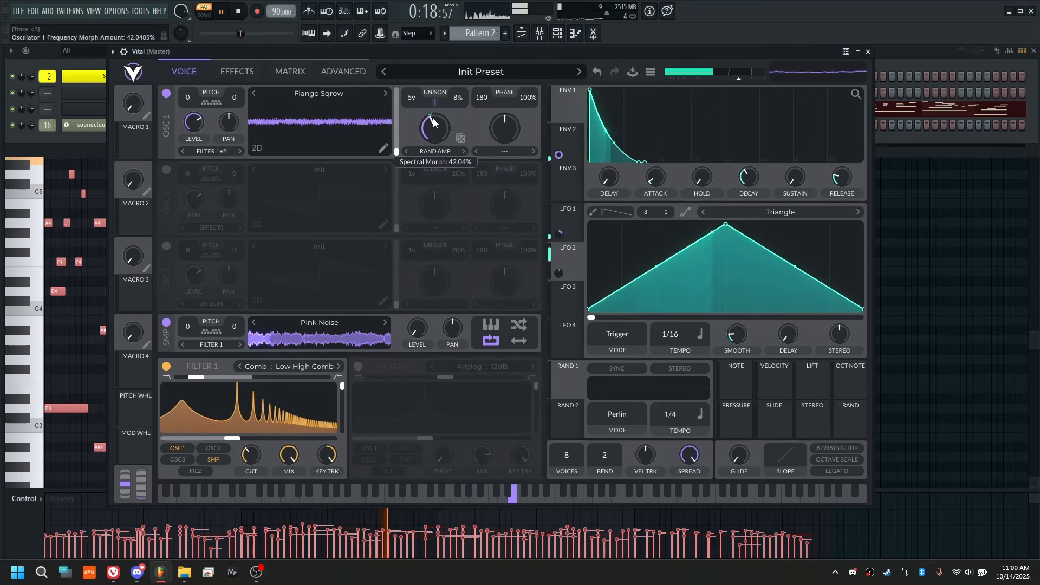
pyautogui.click(504, 151)
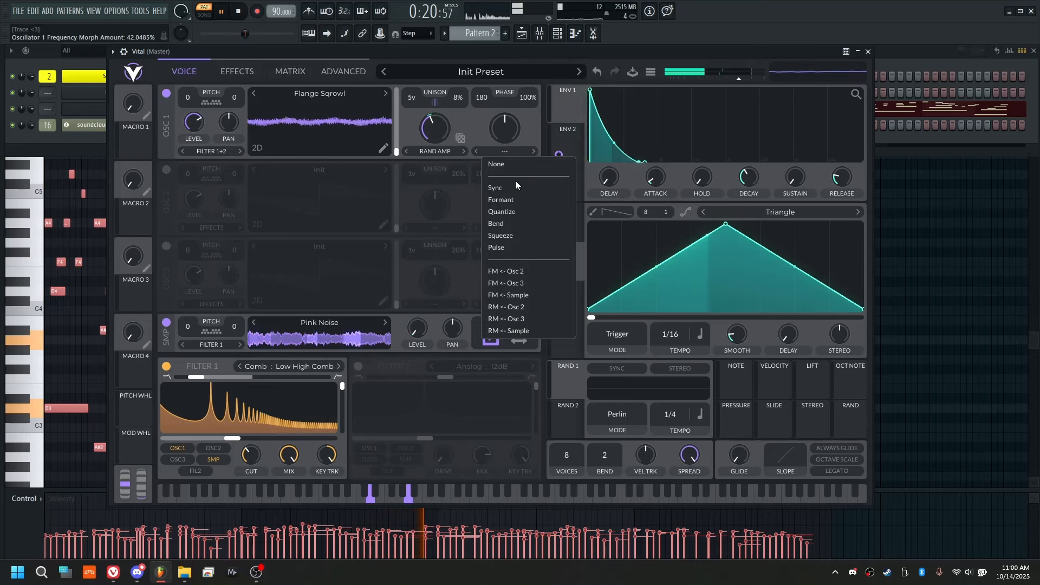
pyautogui.click(519, 217)
pyautogui.moveTo(501, 141); pyautogui.dragTo(514, 129)
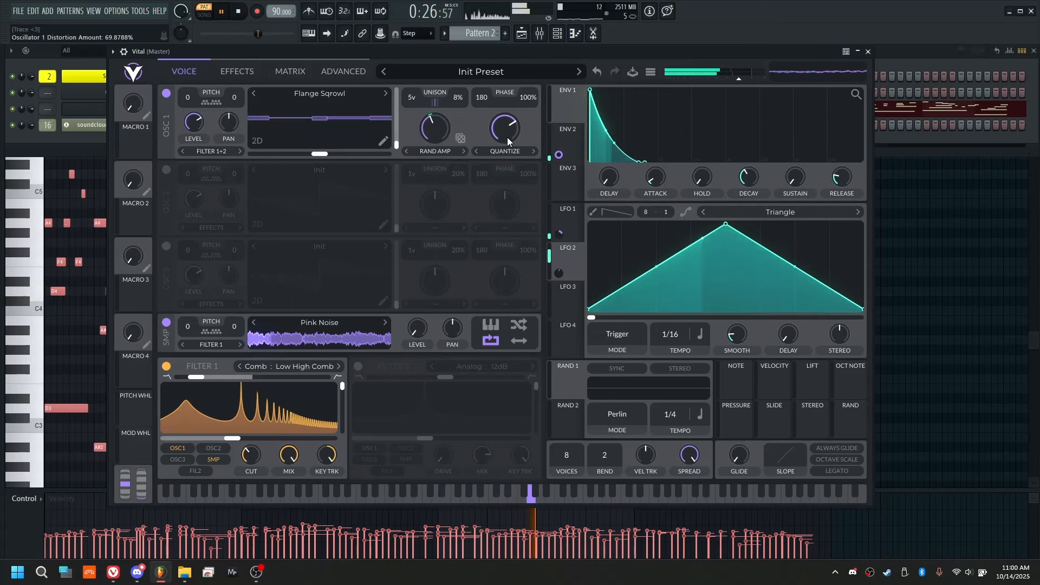
pyautogui.press('space')
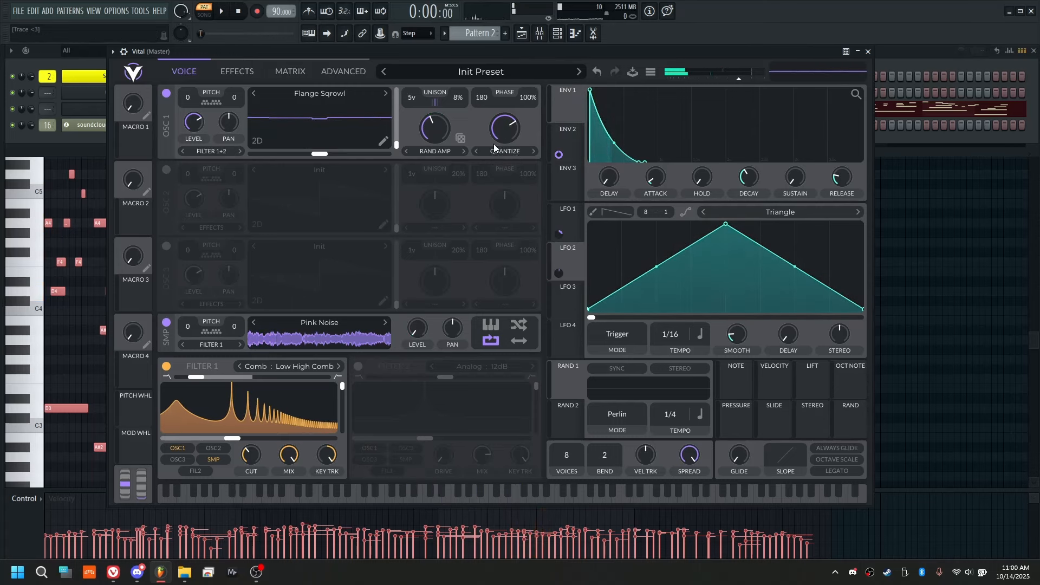
# Audition Oscillator 1's Quantize amount at 100% and at a lower setting with the pattern playing, and stop playback.
pyautogui.click(510, 153)
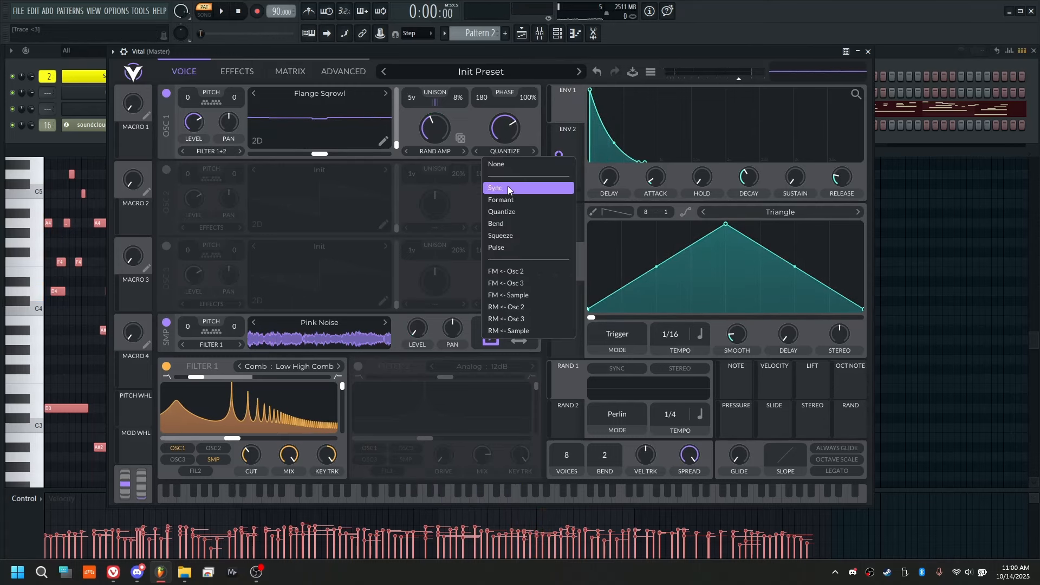
pyautogui.click(473, 112)
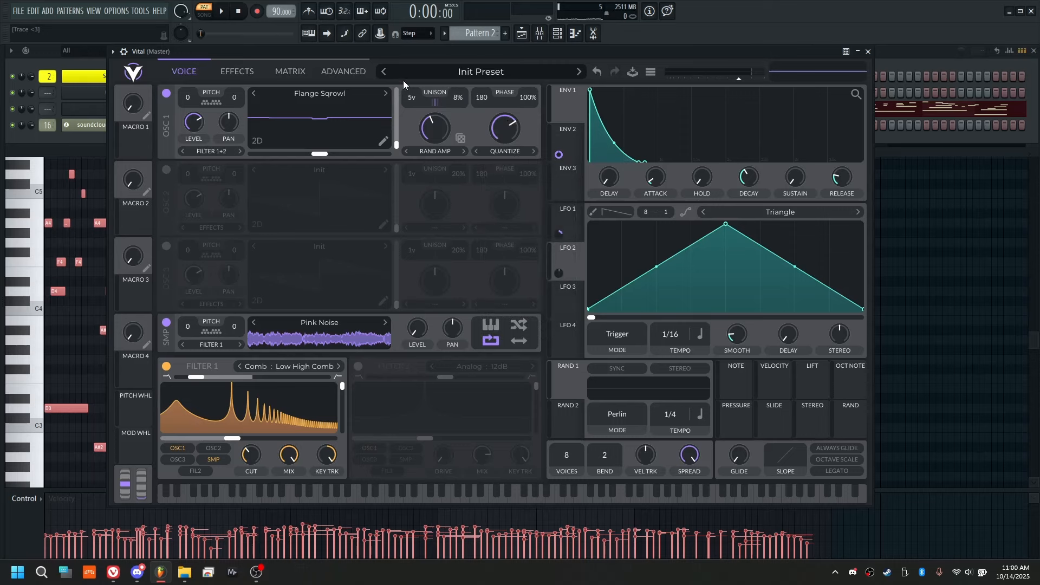
pyautogui.press('space')
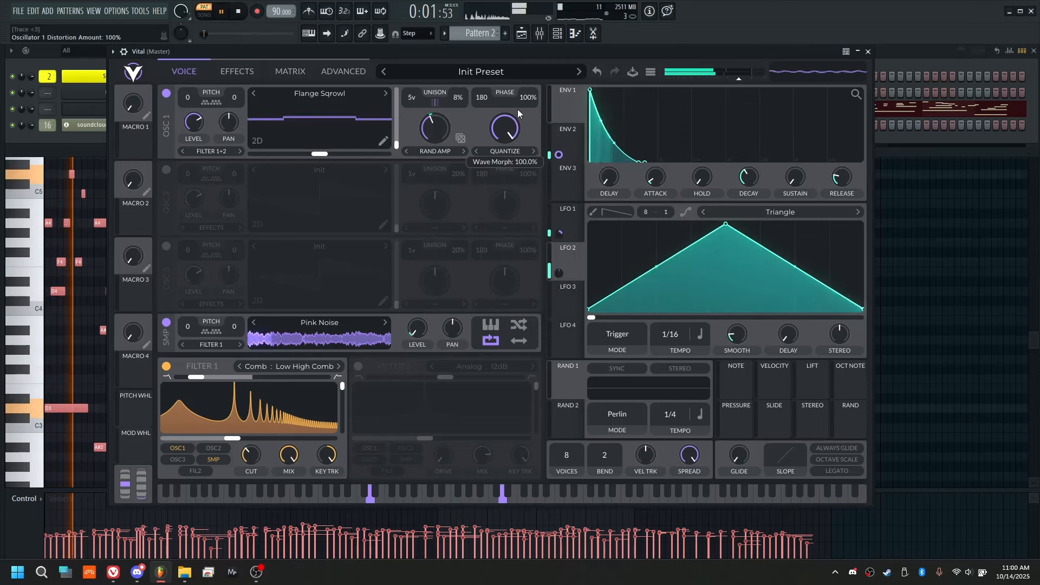
pyautogui.moveTo(518, 109); pyautogui.dragTo(514, 131)
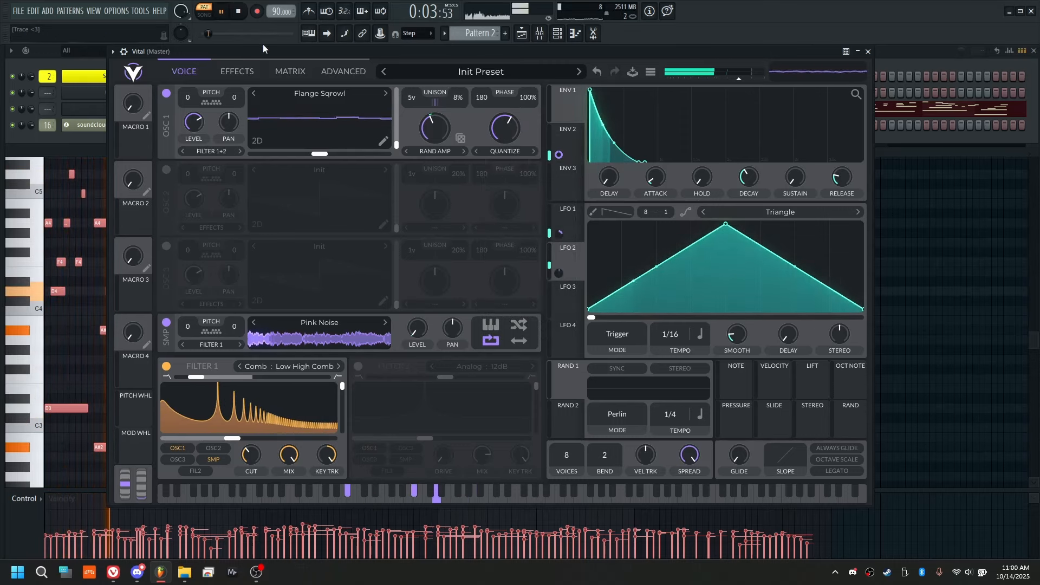
pyautogui.click(240, 13)
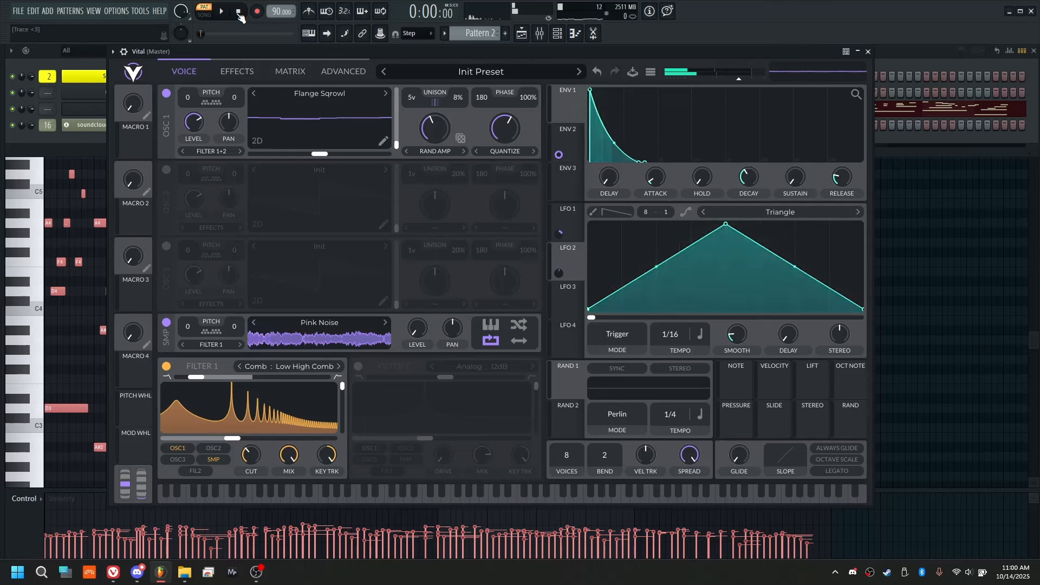
# Enable Oscillator 2 with Random Amplitudes morphing at about 34.76% and play the pattern.
pyautogui.click(167, 169)
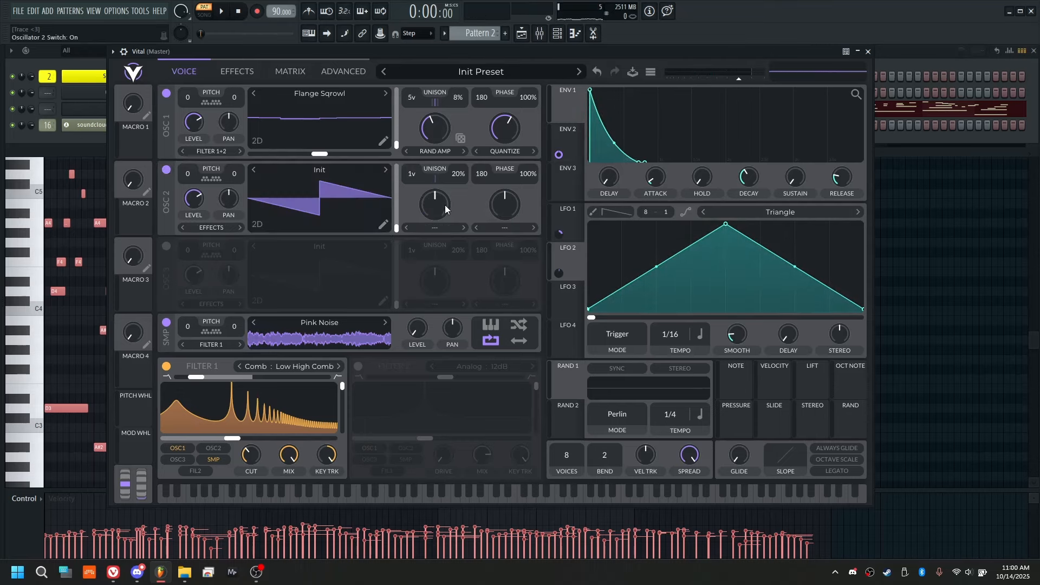
pyautogui.click(440, 226)
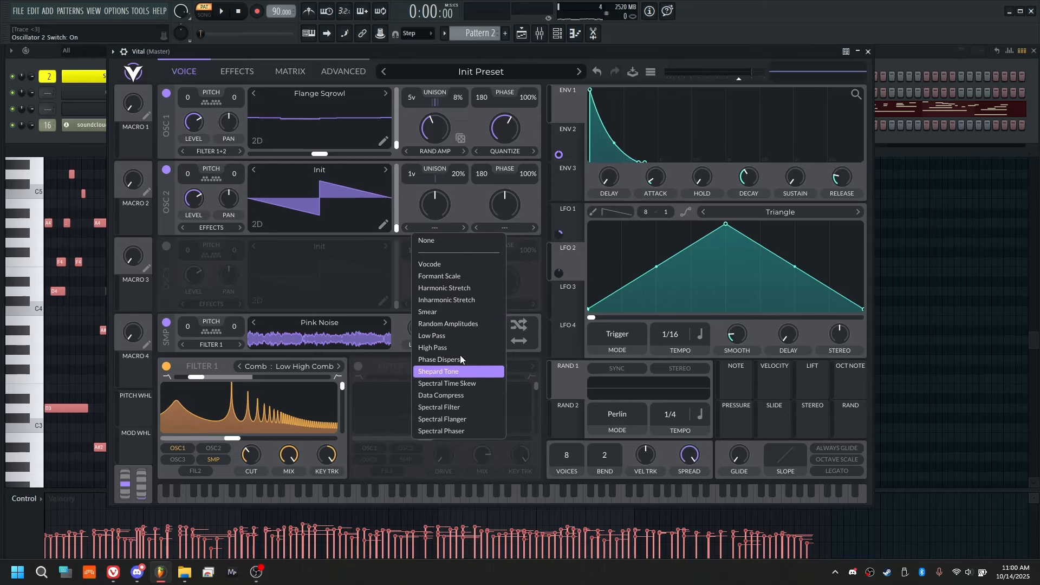
pyautogui.click(458, 325)
pyautogui.press('space')
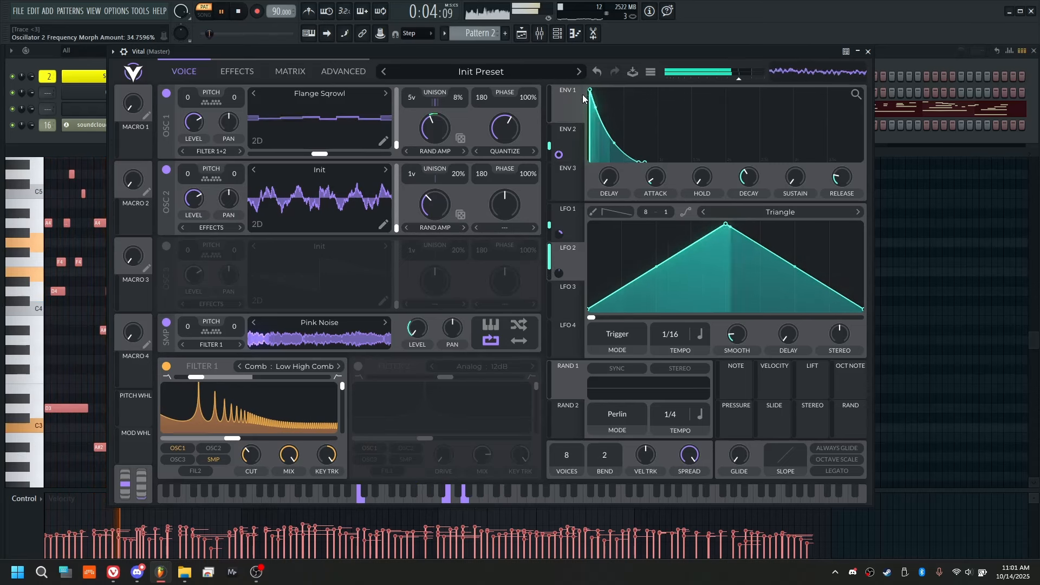
# Lower Oscillator 2's level to minimum, modulate it with Envelope 1 at about 0.876, try routing it into Filter 1, and stop playback.
pyautogui.moveTo(193, 199); pyautogui.dragTo(212, 219)
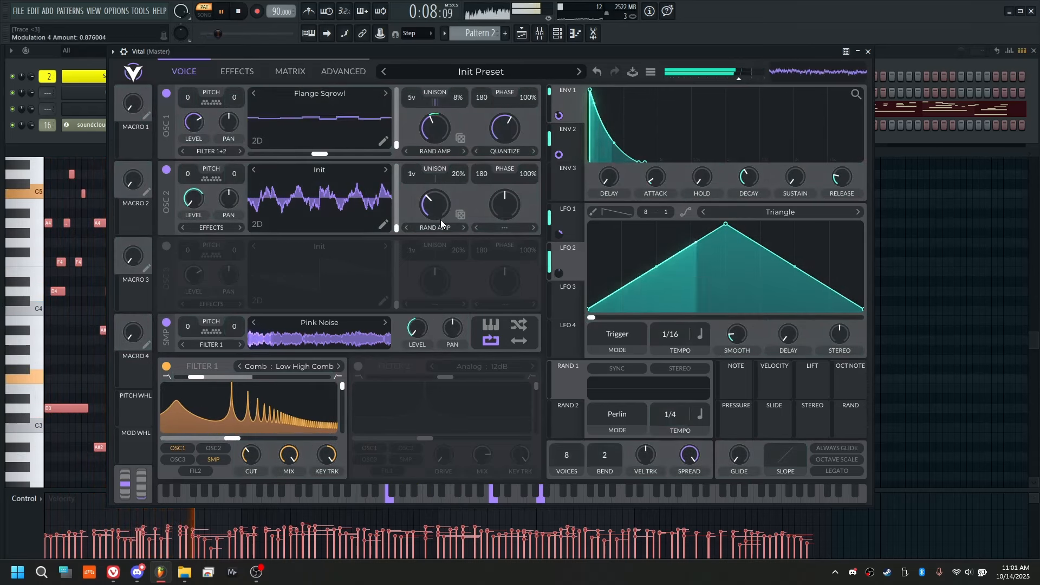
pyautogui.click(220, 448)
pyautogui.click(220, 447)
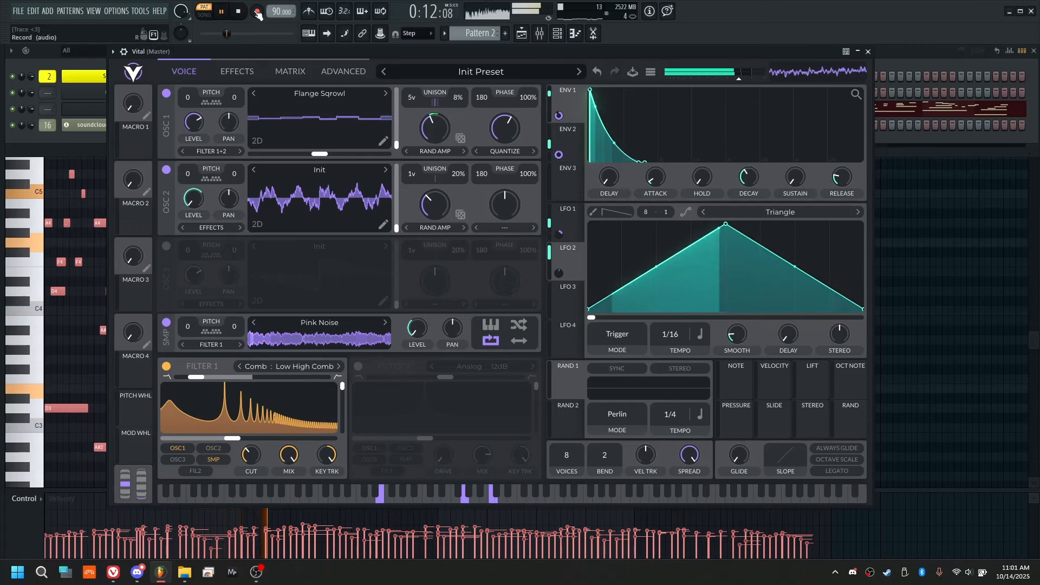
pyautogui.press('space')
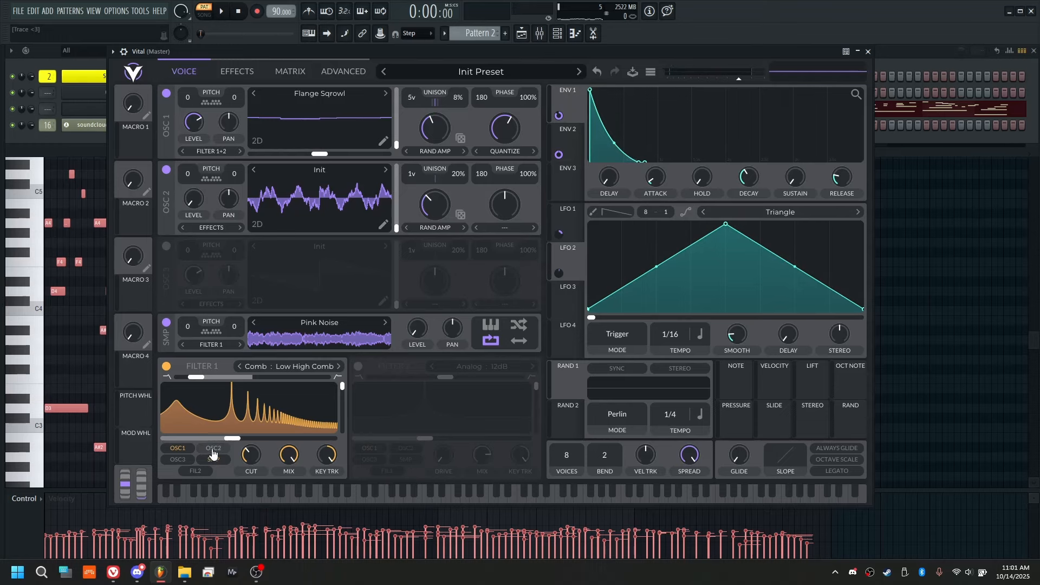
# With the pattern playing, reduce Envelope 1's modulation of Oscillator 2's level and lower Oscillator 1's Quantize amount to about 14.52%.
pyautogui.click(222, 11)
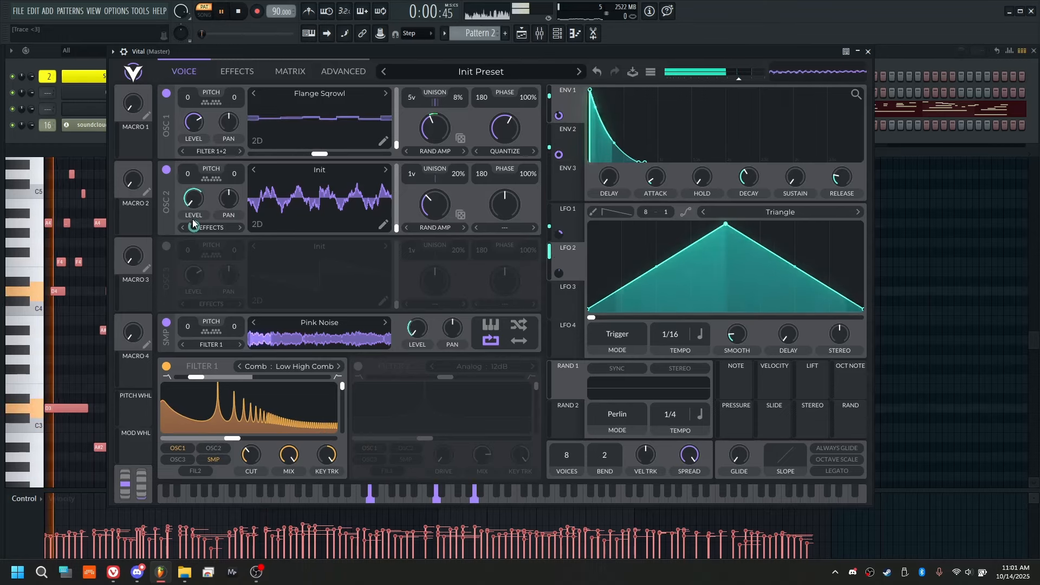
pyautogui.moveTo(195, 223)
pyautogui.moveTo(195, 225); pyautogui.dragTo(195, 215)
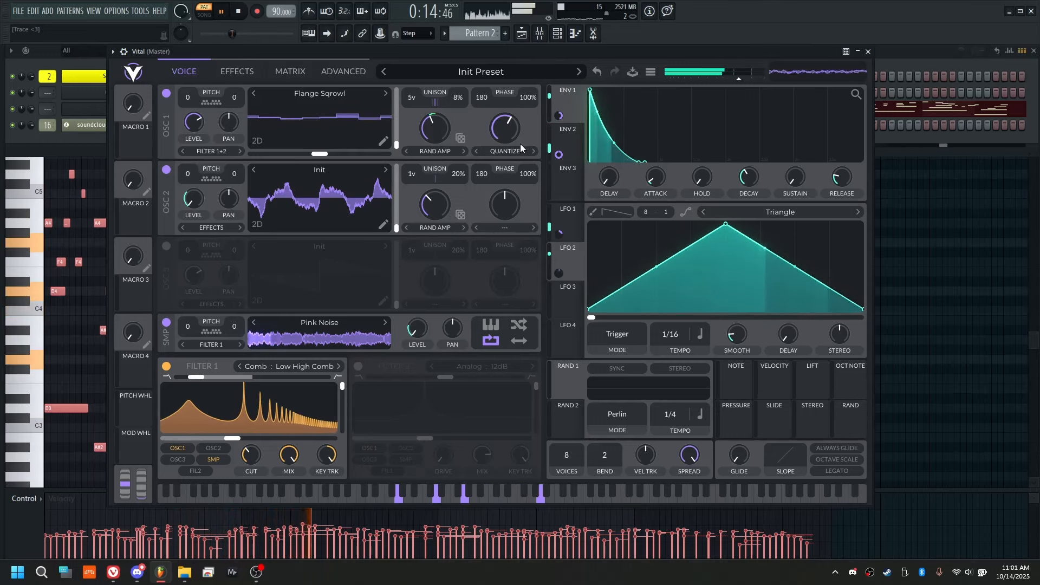
pyautogui.moveTo(506, 143); pyautogui.dragTo(395, 152)
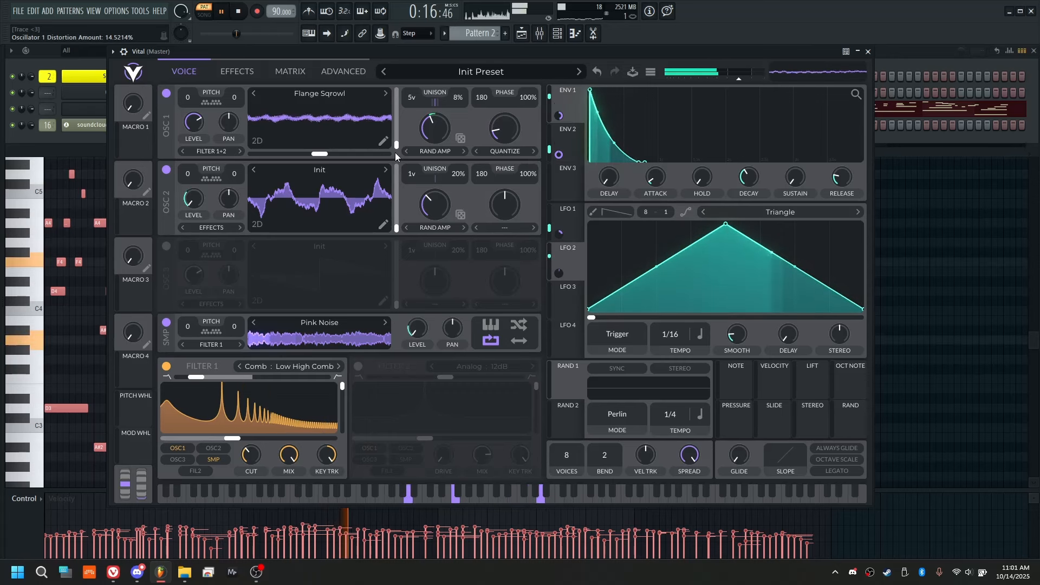
# Load the Crappy Toilet wavetable on Oscillator 1, audition it, and stop playback.
pyautogui.click(312, 98)
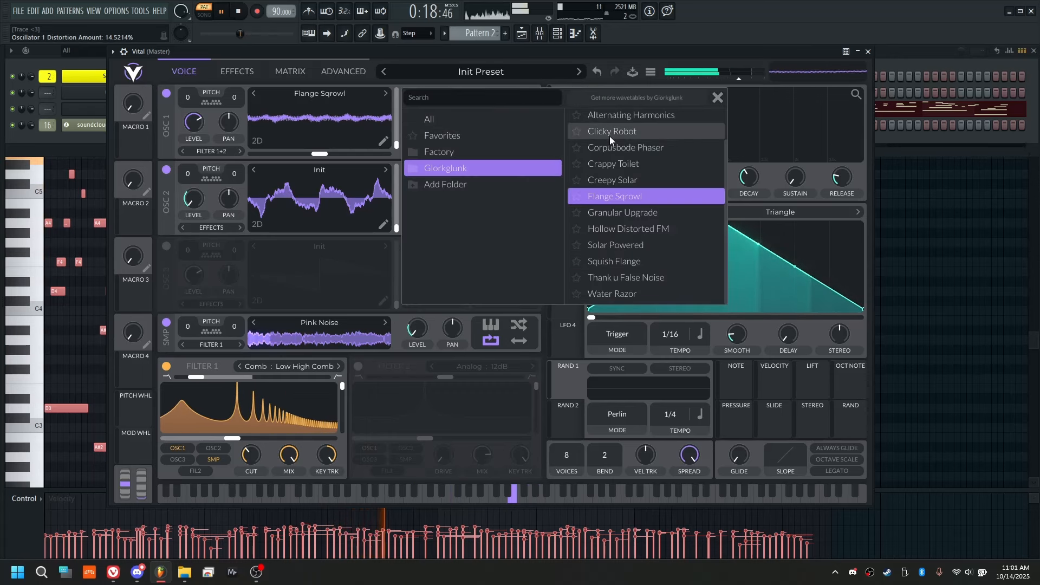
pyautogui.click(629, 165)
pyautogui.click(297, 236)
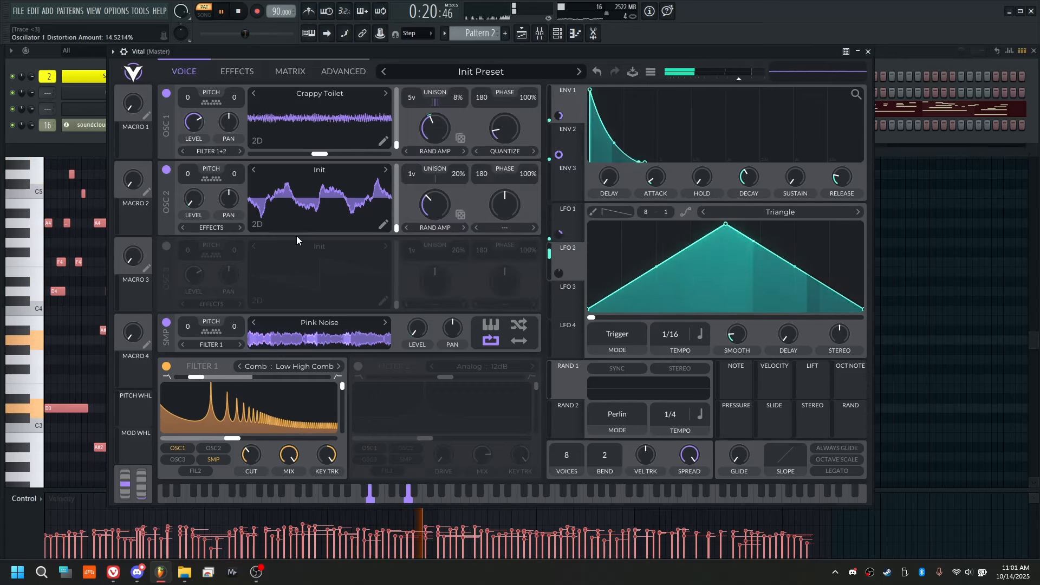
pyautogui.click(239, 12)
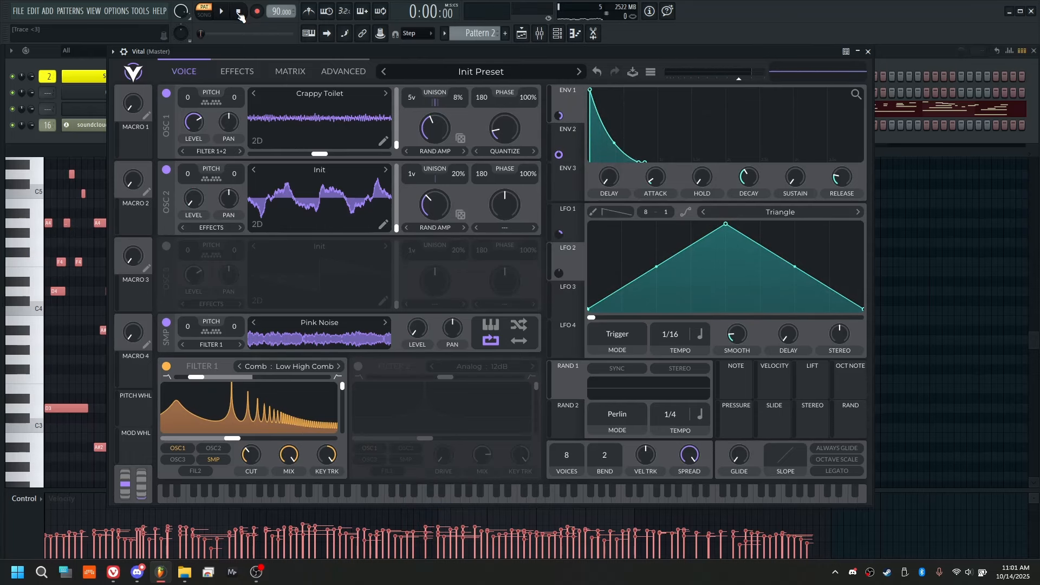
pyautogui.click(258, 574)
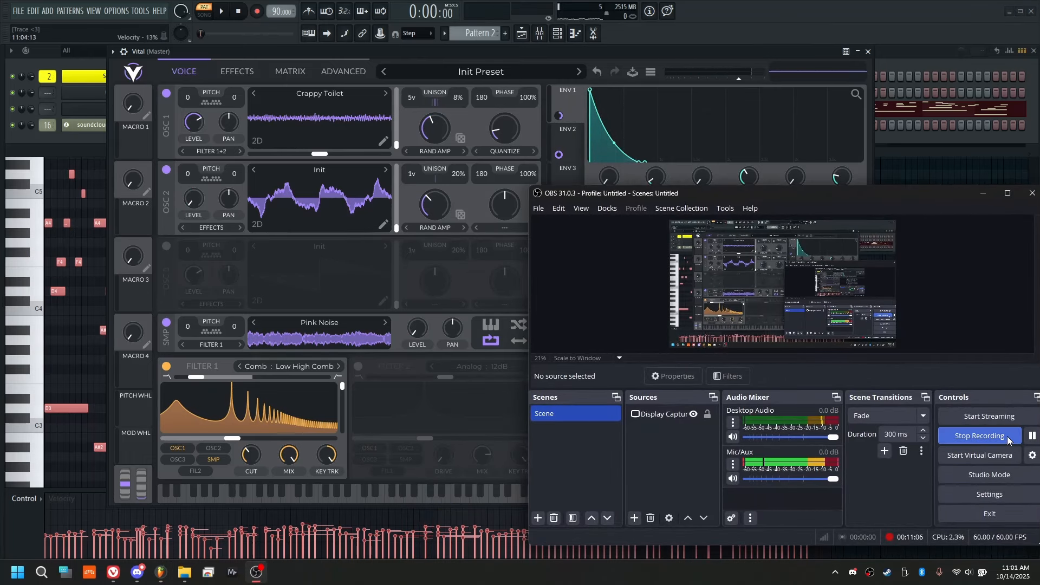